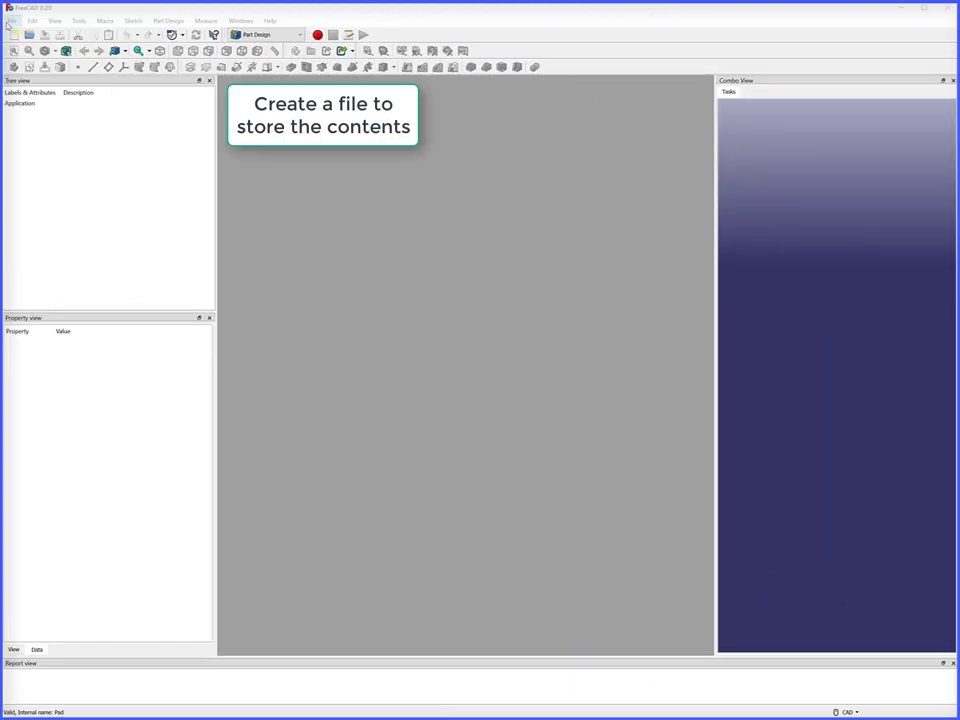
- Create a new document and save it as Finger Digit Prosthetic
{"action": "left_click", "coordinate": [11, 20]}
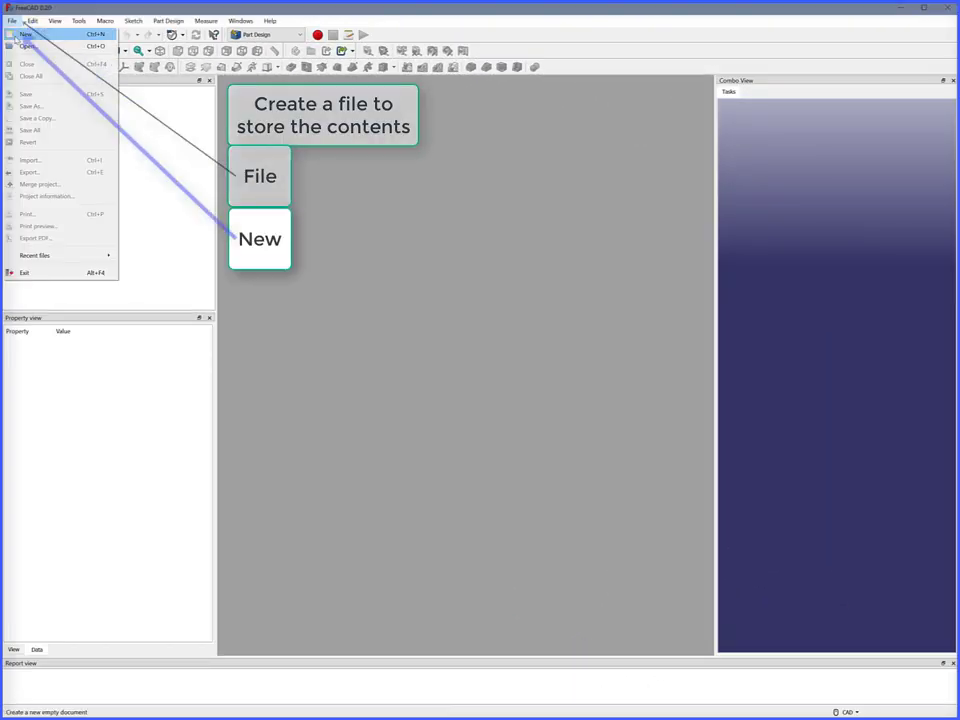
{"action": "left_click", "coordinate": [24, 34]}
{"action": "left_click", "coordinate": [12, 20]}
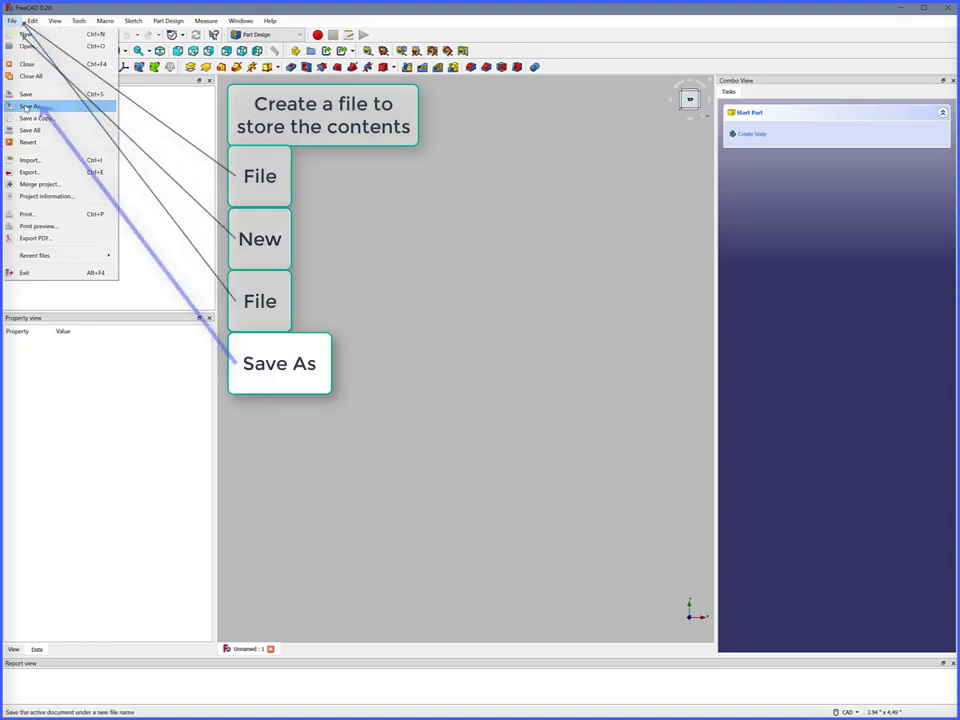
{"action": "left_click", "coordinate": [30, 106]}
{"action": "type", "text": "Finger Digit Prosthetic"}
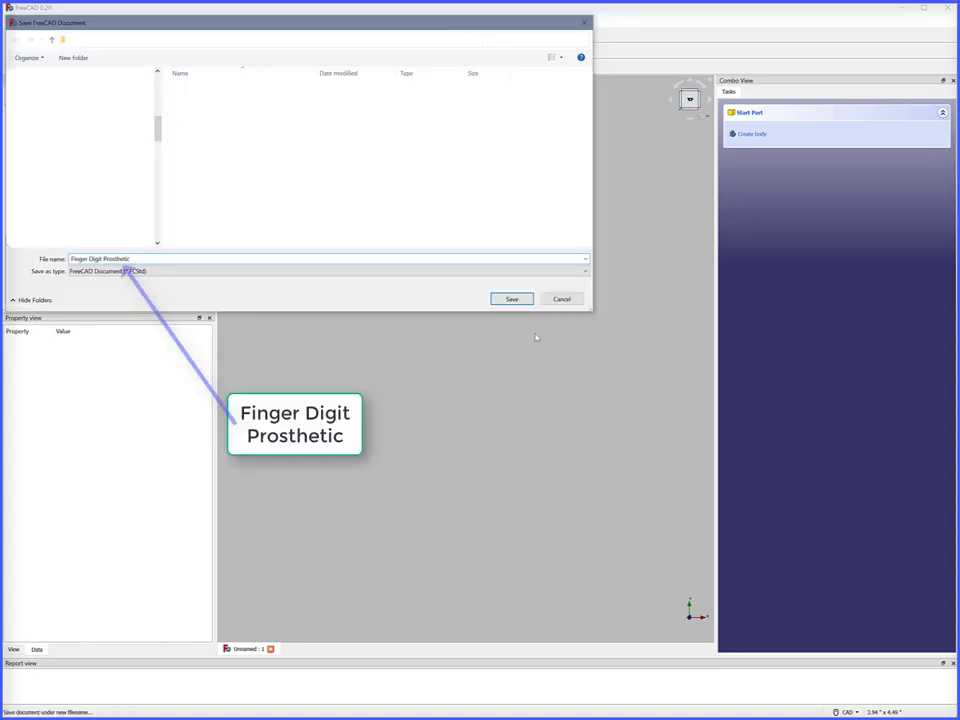
{"action": "left_click", "coordinate": [524, 302]}
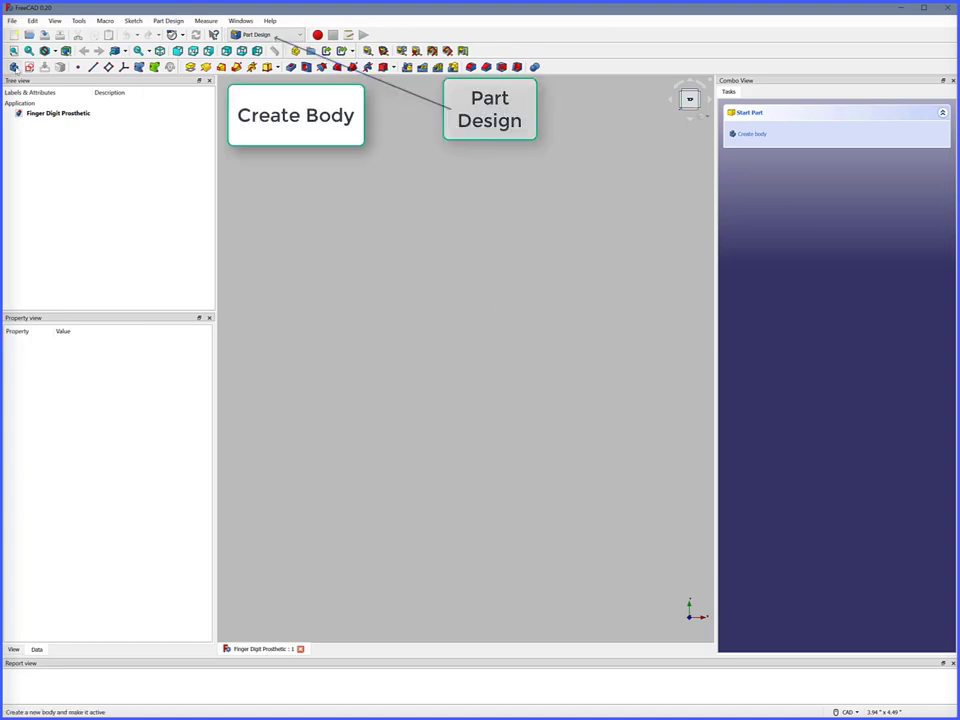
- Create a body in Part Design and rename it BodyBottom
{"action": "left_click", "coordinate": [15, 67]}
{"action": "left_click", "coordinate": [42, 123]}
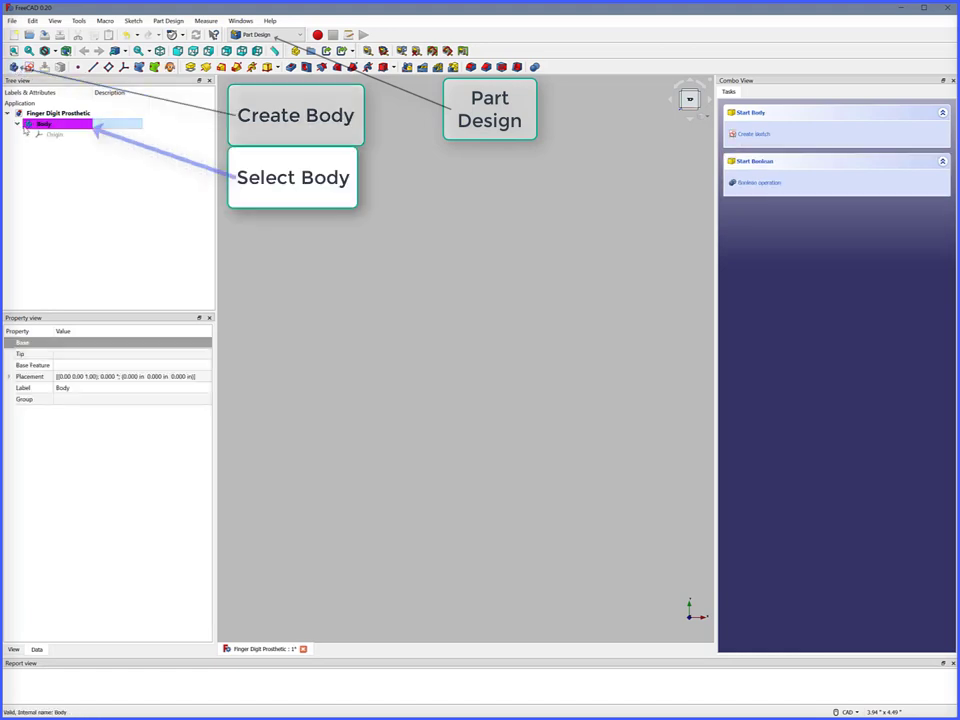
{"action": "key", "text": "F2"}
{"action": "left_click", "coordinate": [54, 125]}
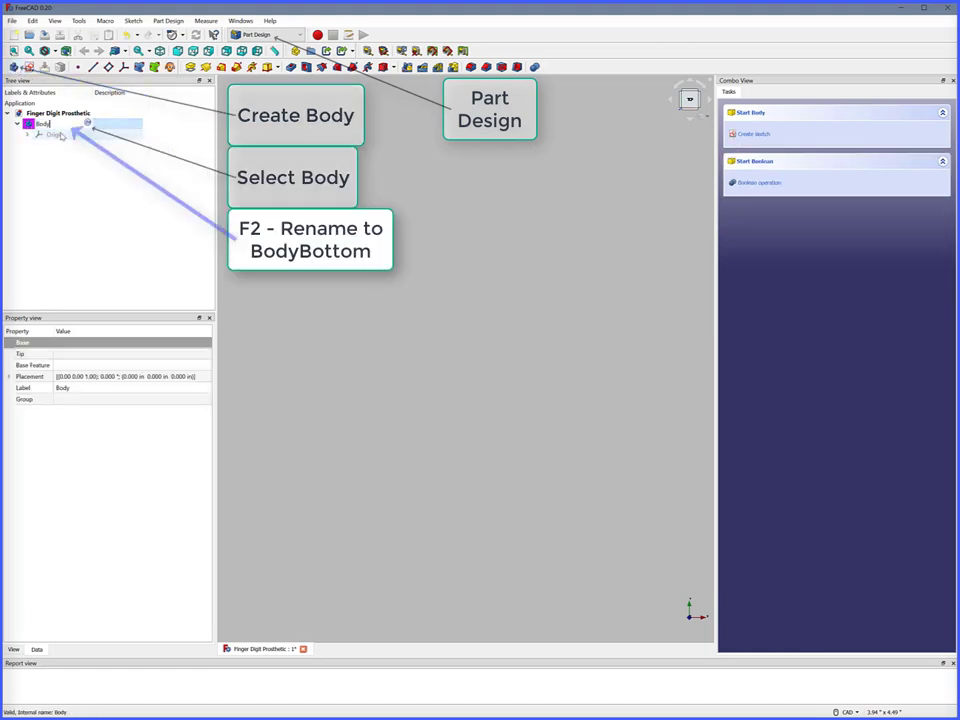
{"action": "type", "text": "Bottom"}
{"action": "key", "text": "Return"}
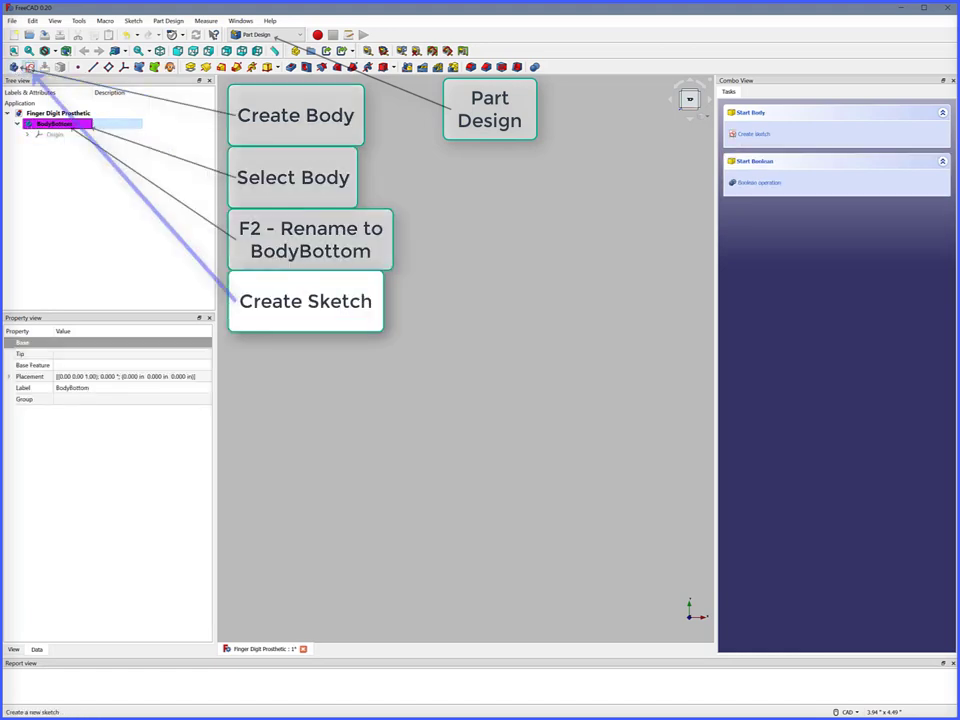
- Start a new sketch in the BodyBottom body on the XY_Plane
{"action": "left_click", "coordinate": [30, 67]}
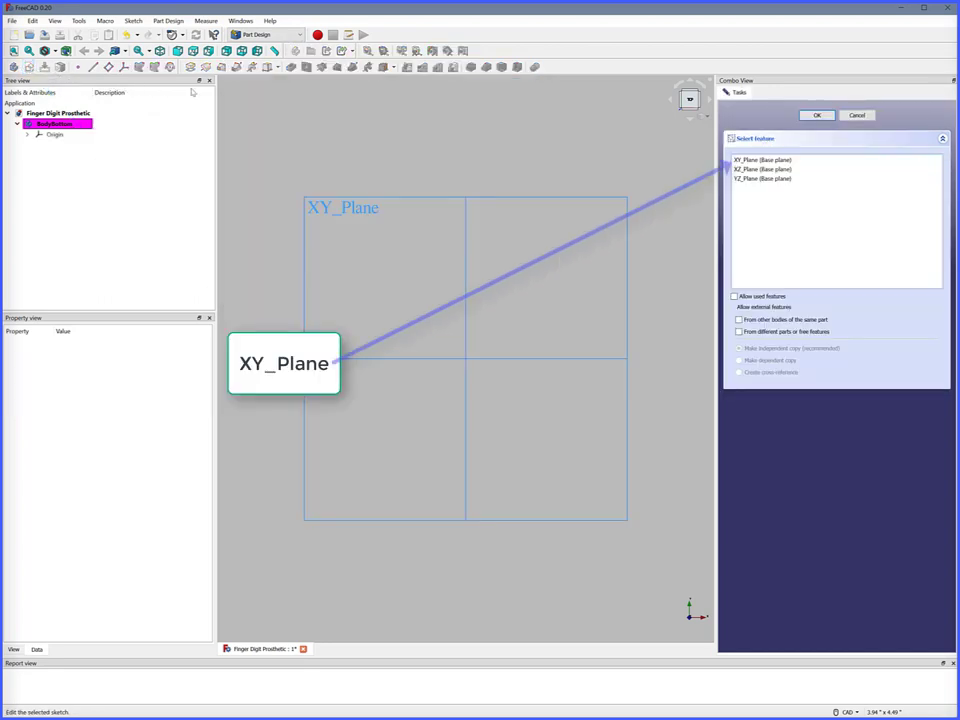
{"action": "left_click", "coordinate": [797, 160]}
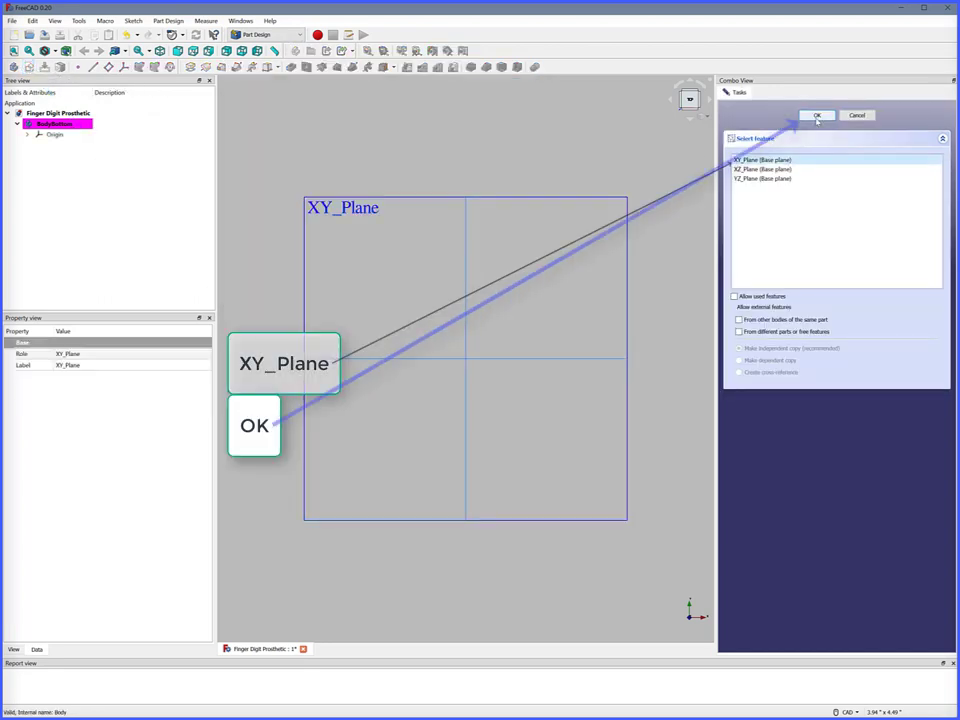
{"action": "left_click", "coordinate": [817, 116]}
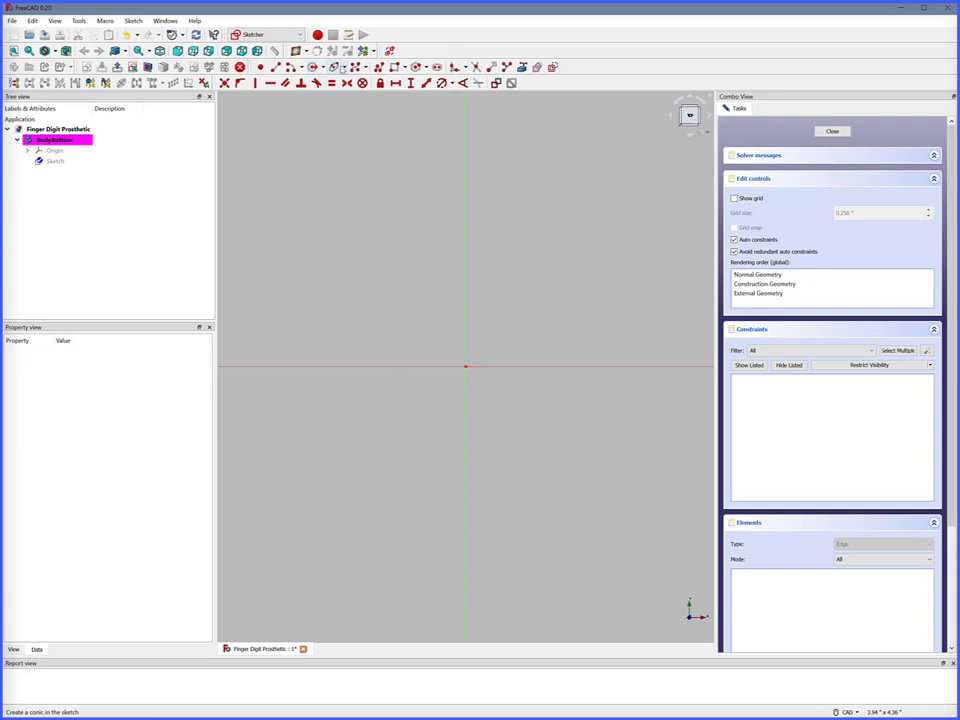
- Sketch a tilted, upright ellipse by center, with its centre placed just below and to the right of the origin
{"action": "left_click", "coordinate": [343, 67]}
{"action": "left_click", "coordinate": [346, 83]}
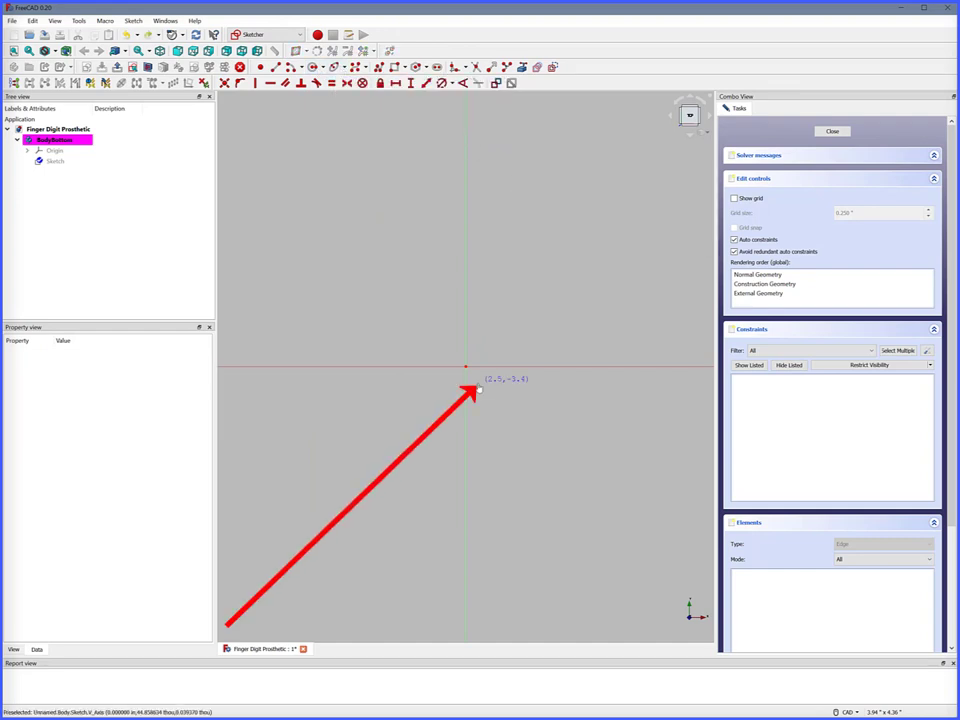
{"action": "left_click", "coordinate": [465, 367]}
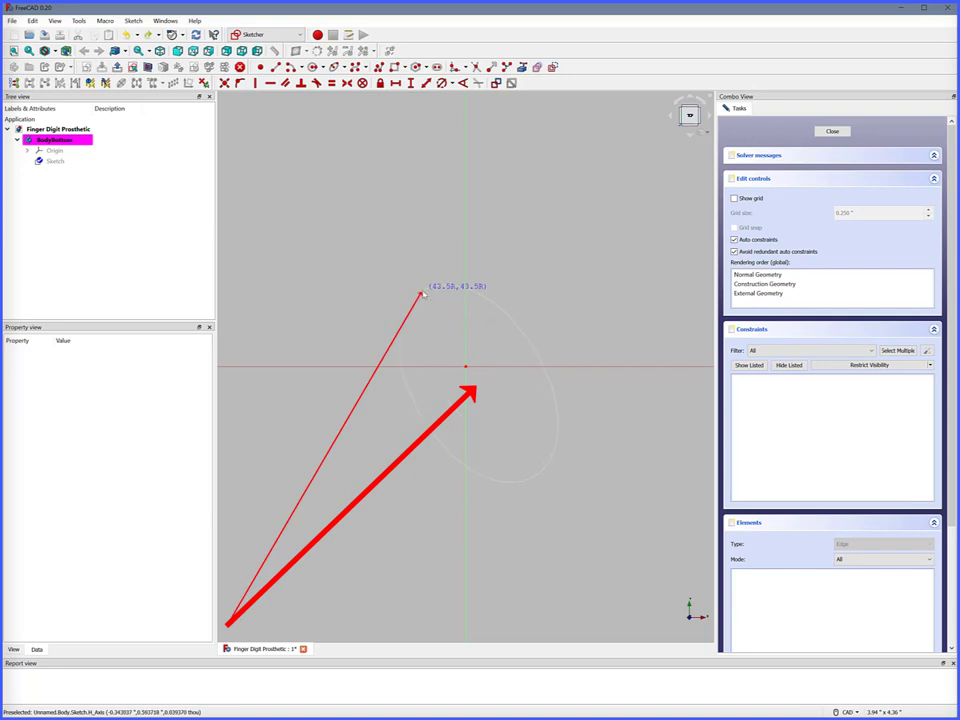
{"action": "left_click", "coordinate": [421, 292]}
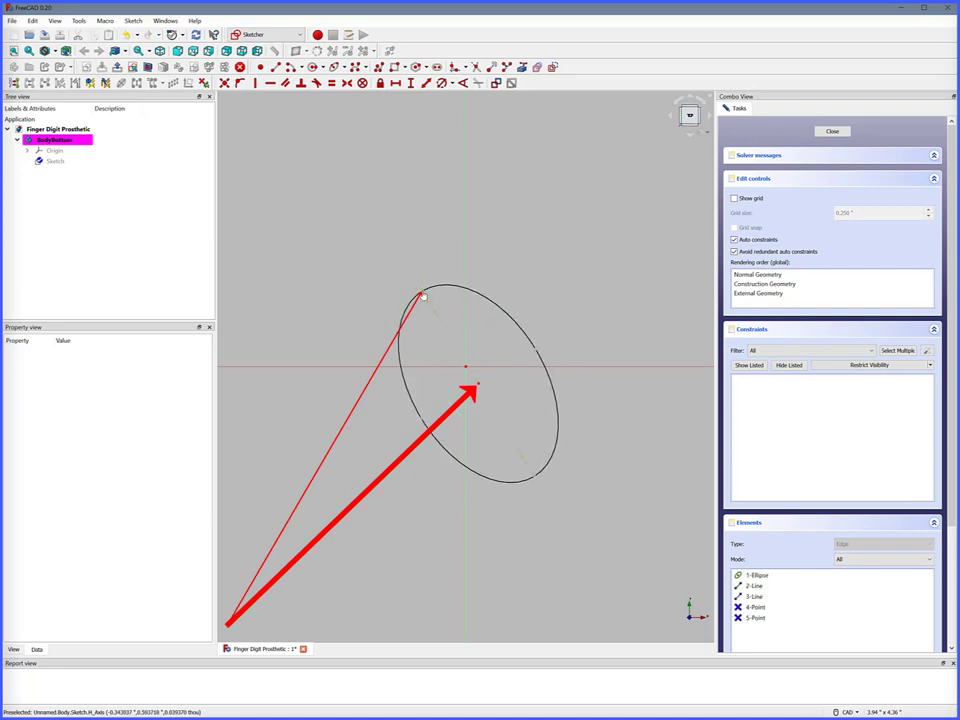
- Constrain the ellipse's centre coincident with the origin and its upper major-axis end onto the vertical axis
{"action": "left_click", "coordinate": [466, 369]}
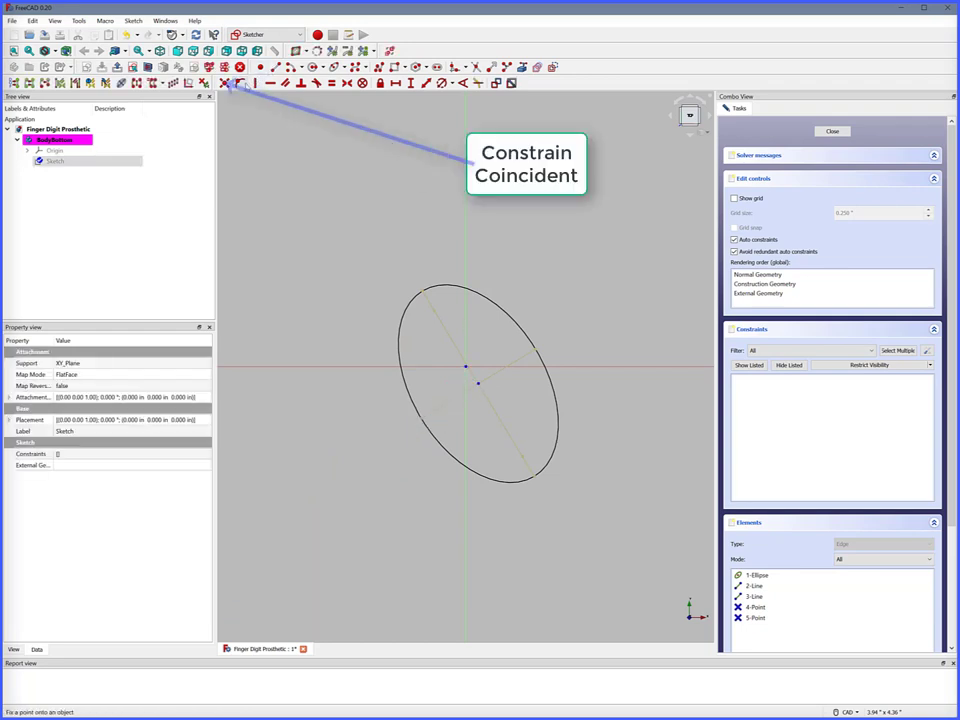
{"action": "left_click", "coordinate": [226, 83]}
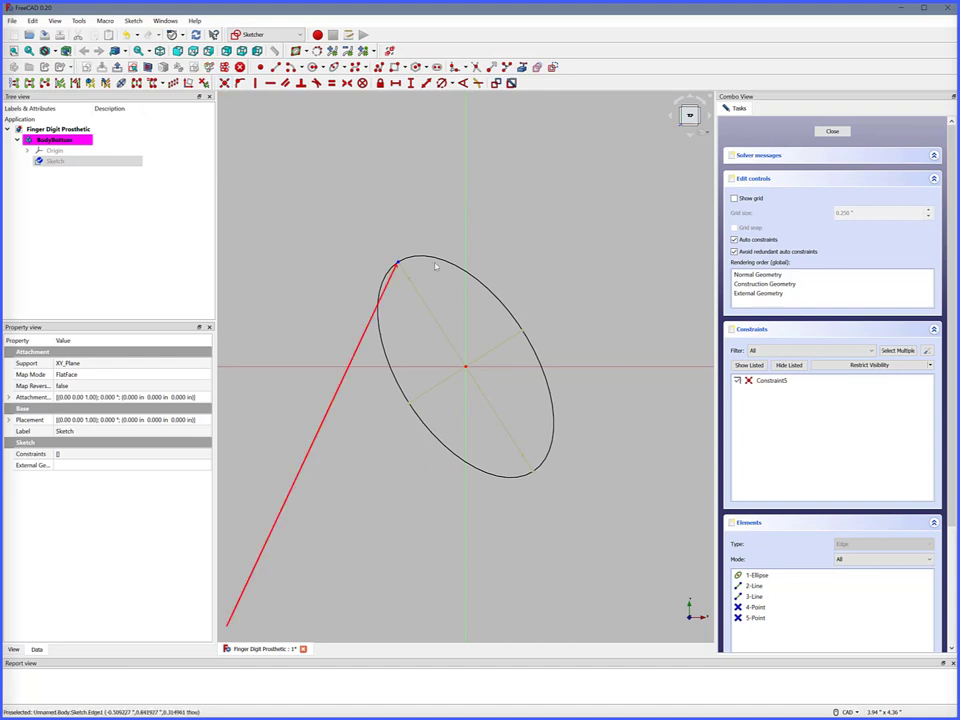
{"action": "left_click", "coordinate": [466, 293]}
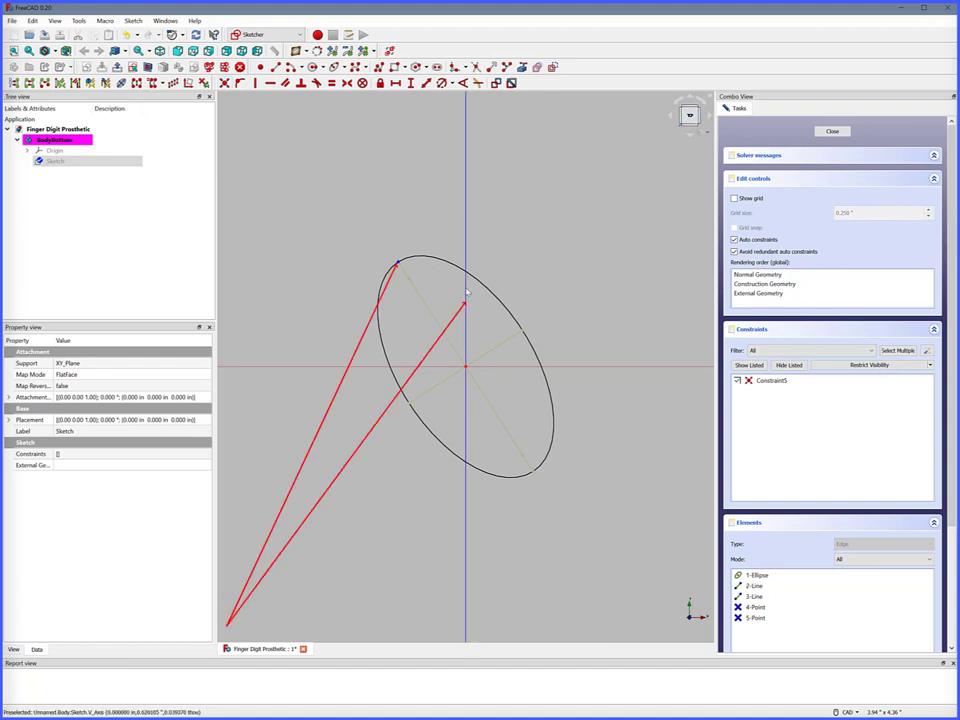
{"action": "left_click", "coordinate": [241, 84]}
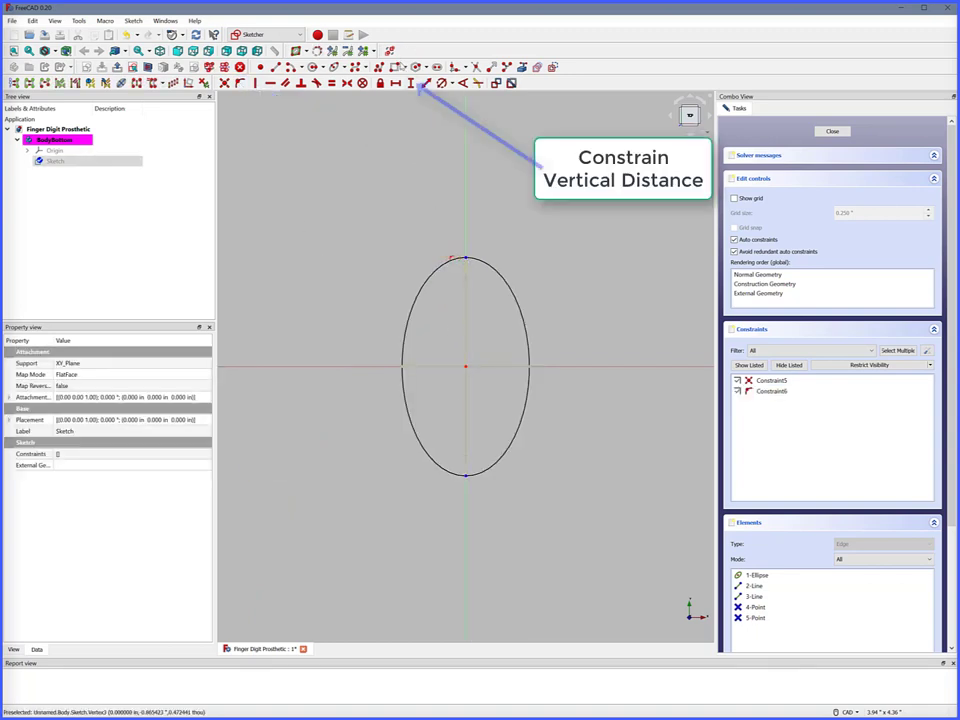
- Constrain the ellipse's vertical distance to 0.9 inches and its horizontal distance to 0.8 inches
{"action": "left_click", "coordinate": [411, 83]}
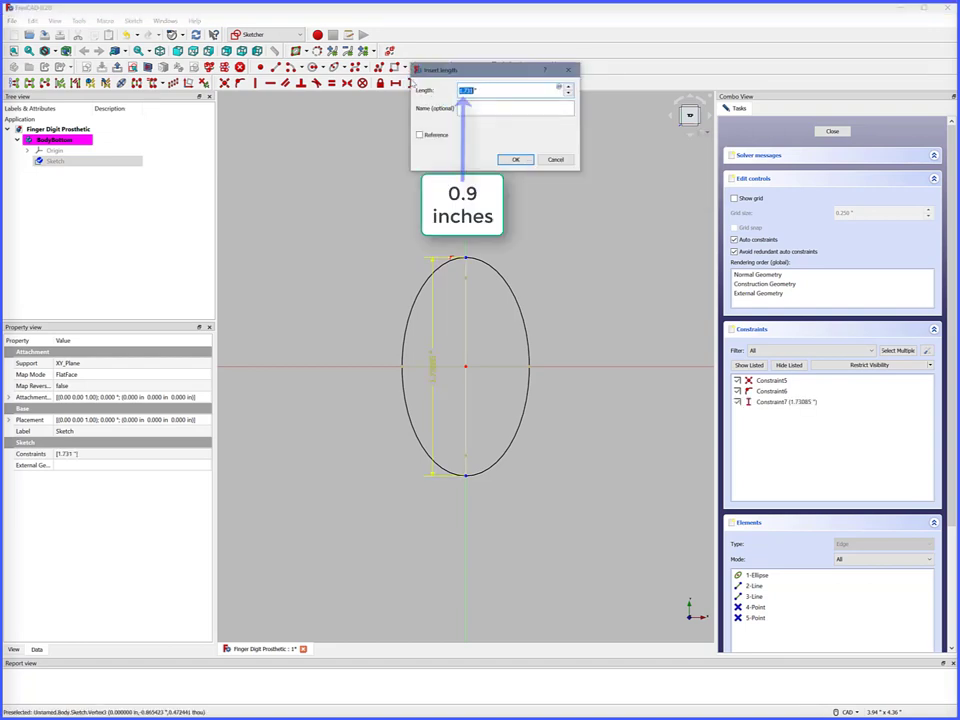
{"action": "key", "text": "BackSpace"}
{"action": "type", "text": "0.9"}
{"action": "key", "text": "Return"}
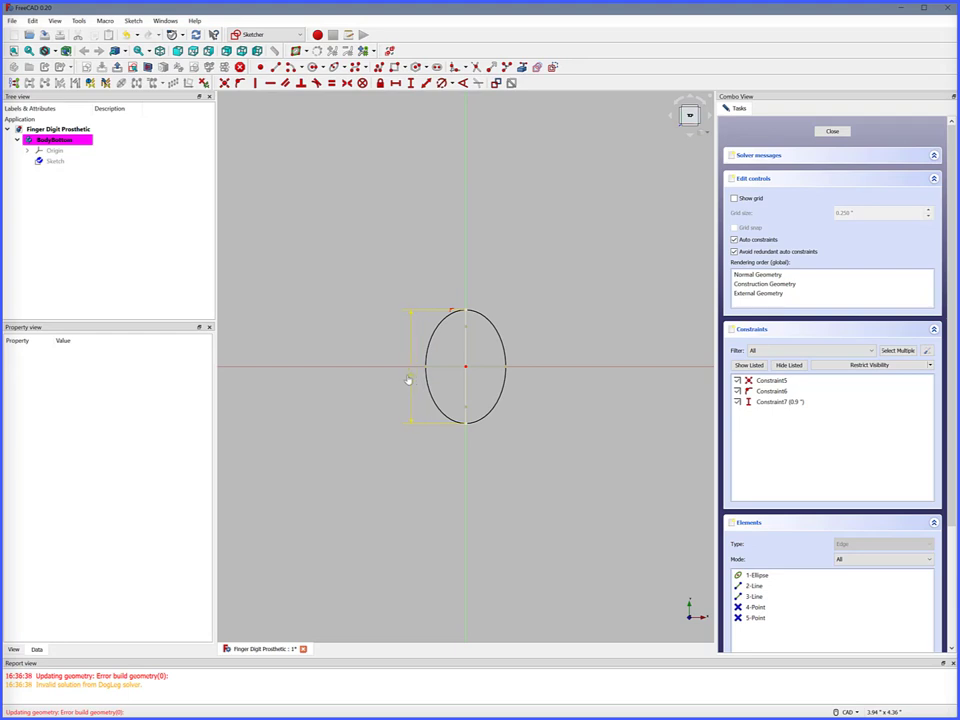
{"action": "left_click", "coordinate": [426, 367]}
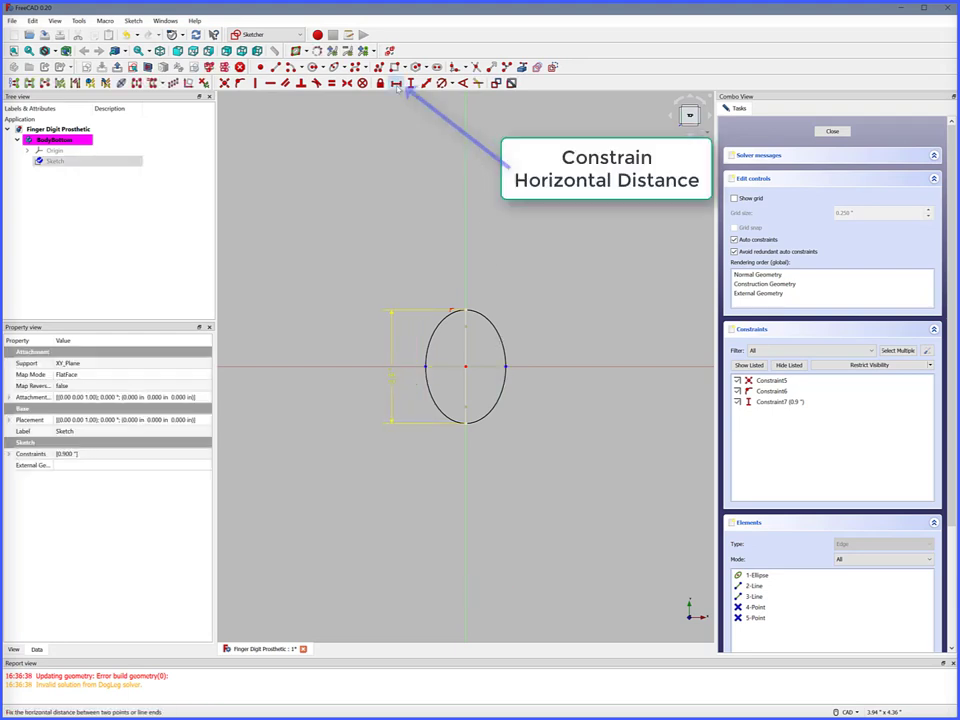
{"action": "left_click", "coordinate": [397, 84]}
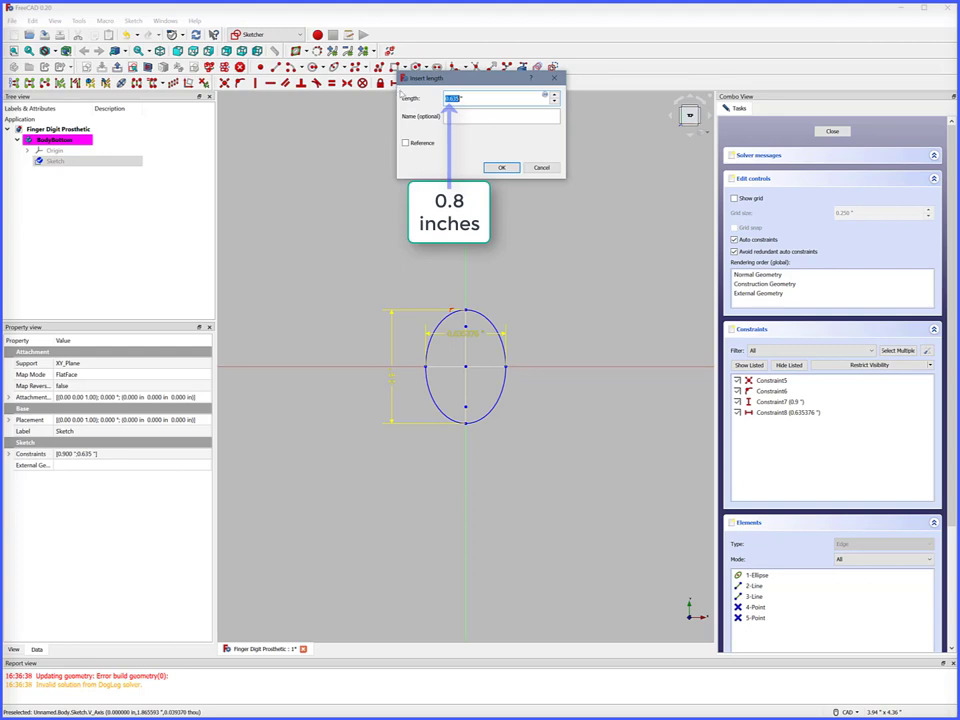
{"action": "key", "text": "BackSpace"}
{"action": "type", "text": ".8"}
{"action": "key", "text": "Return"}
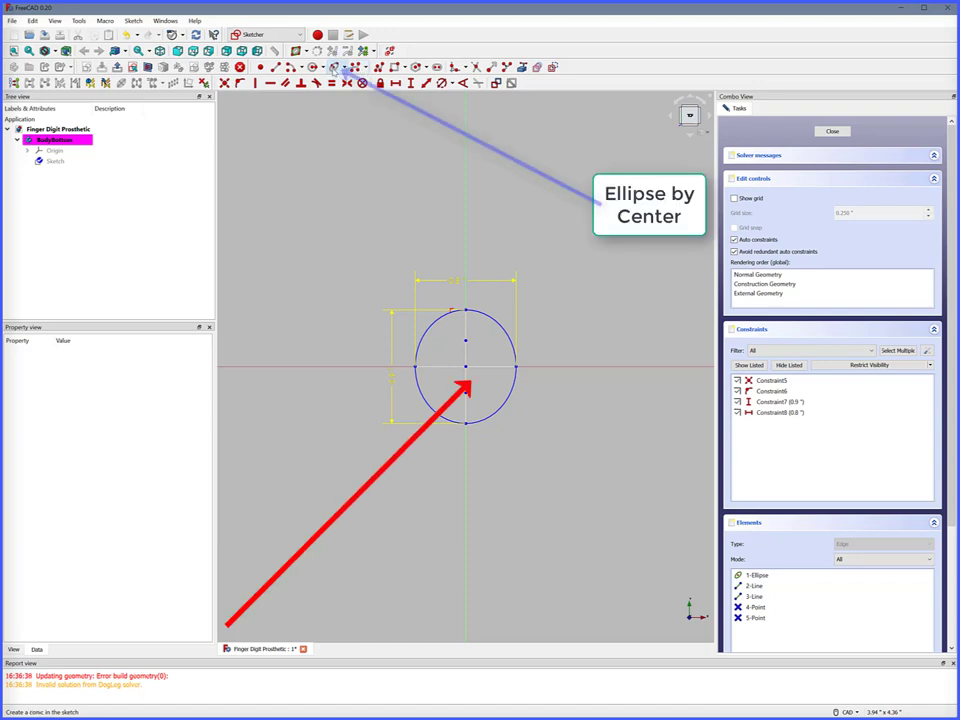
- Sketch a second, smaller tilted ellipse by center within the first one, with its centre slightly off the origin
{"action": "left_click", "coordinate": [334, 66]}
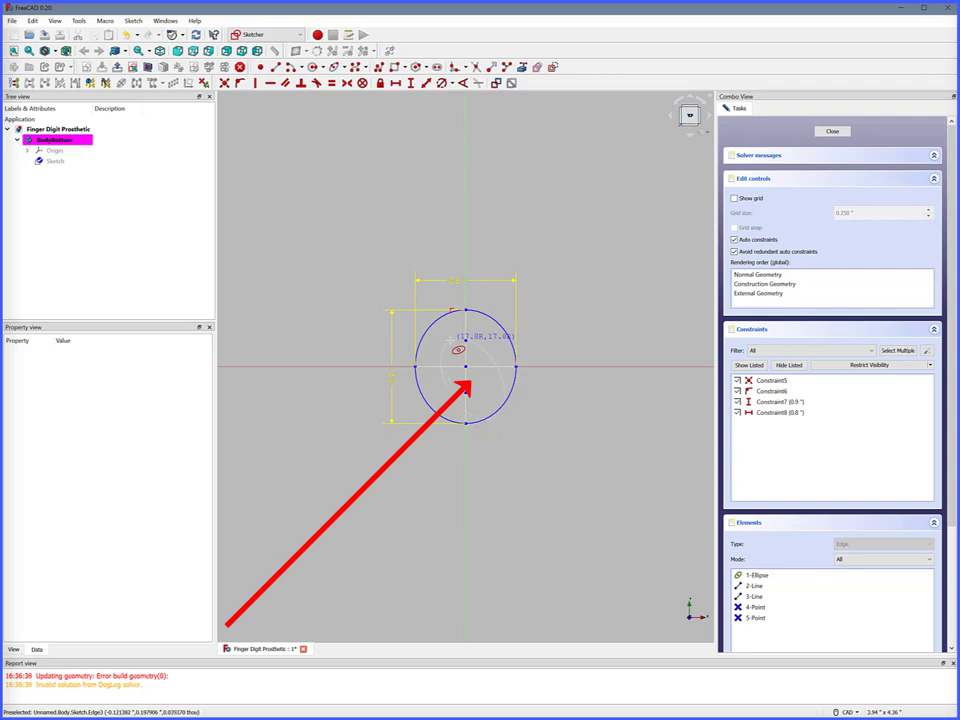
{"action": "left_click", "coordinate": [472, 378]}
{"action": "left_click", "coordinate": [450, 340]}
{"action": "left_click", "coordinate": [491, 367]}
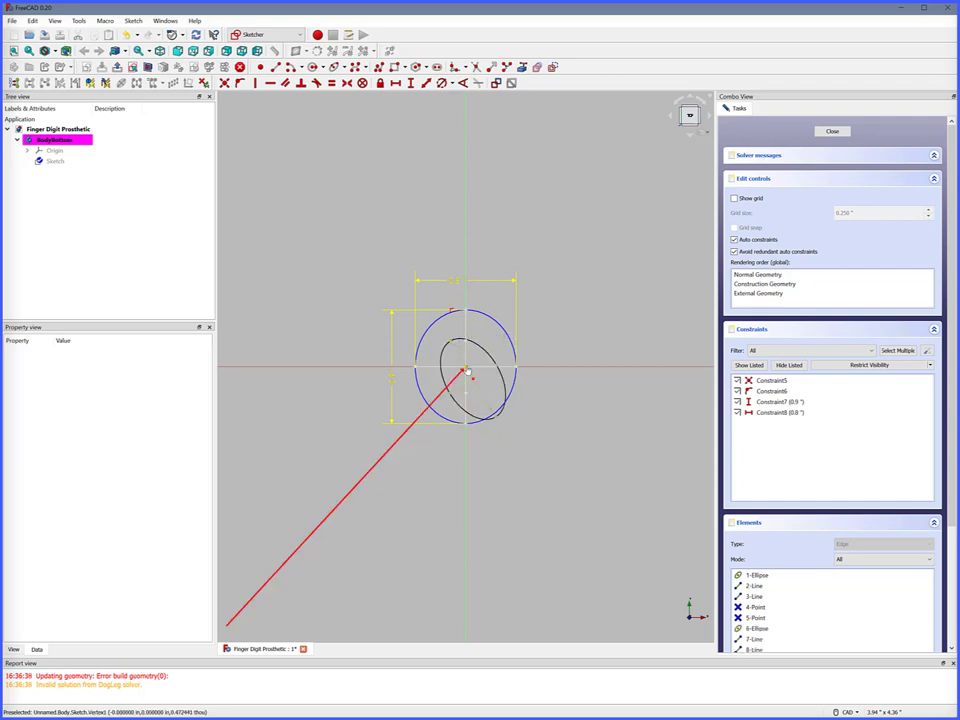
- Constrain the smaller ellipse's centre coincident with the origin and its upper major-axis end onto the vertical centre line
{"action": "left_click", "coordinate": [466, 368]}
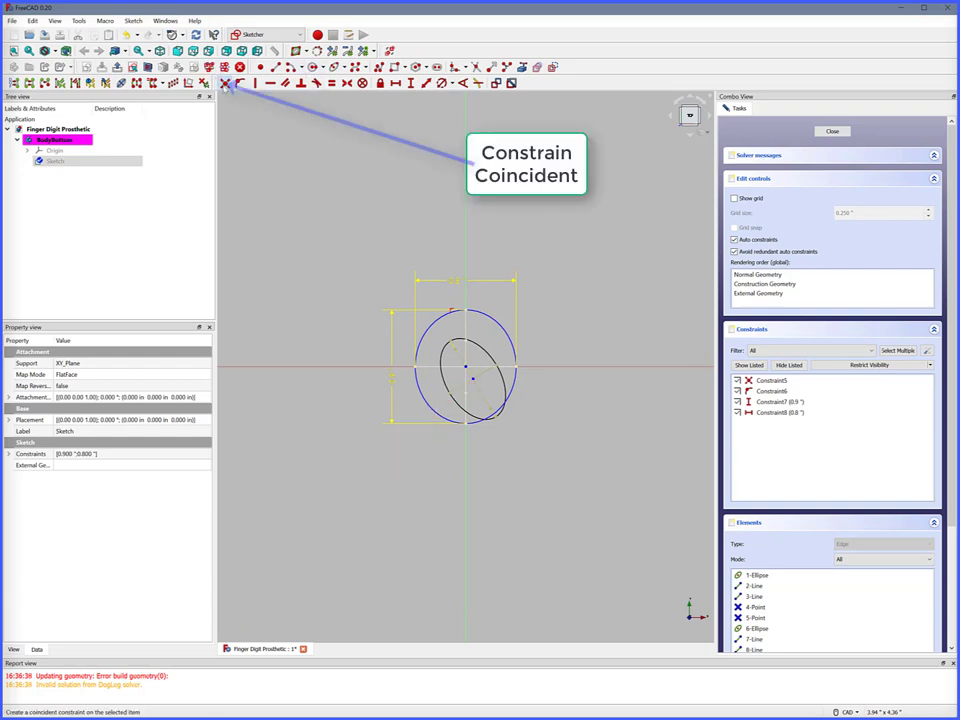
{"action": "left_click", "coordinate": [228, 84]}
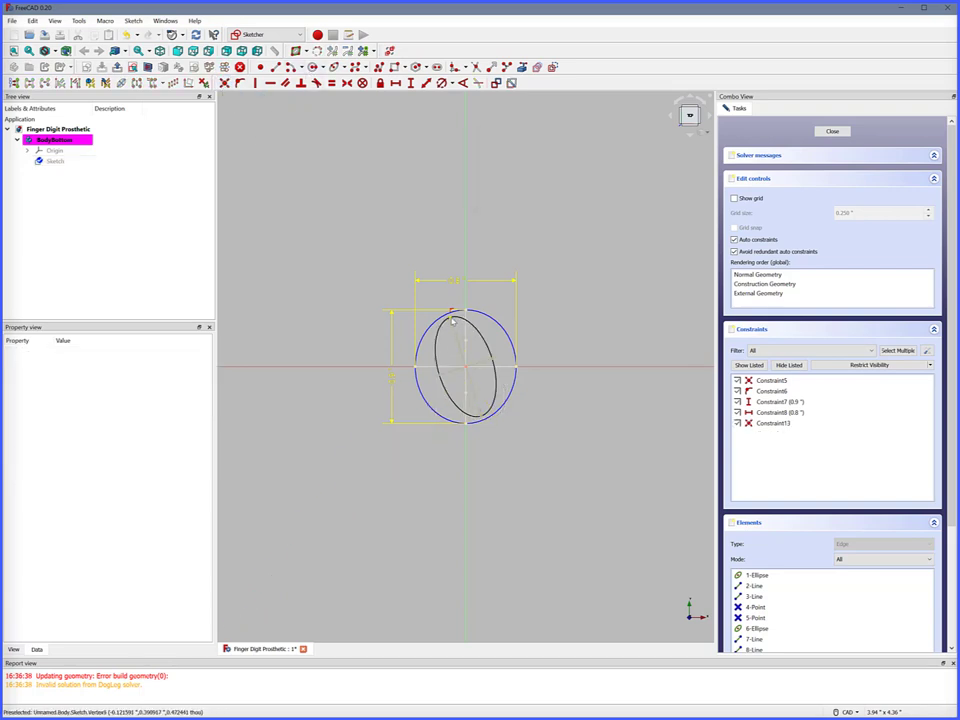
{"action": "left_click", "coordinate": [453, 320]}
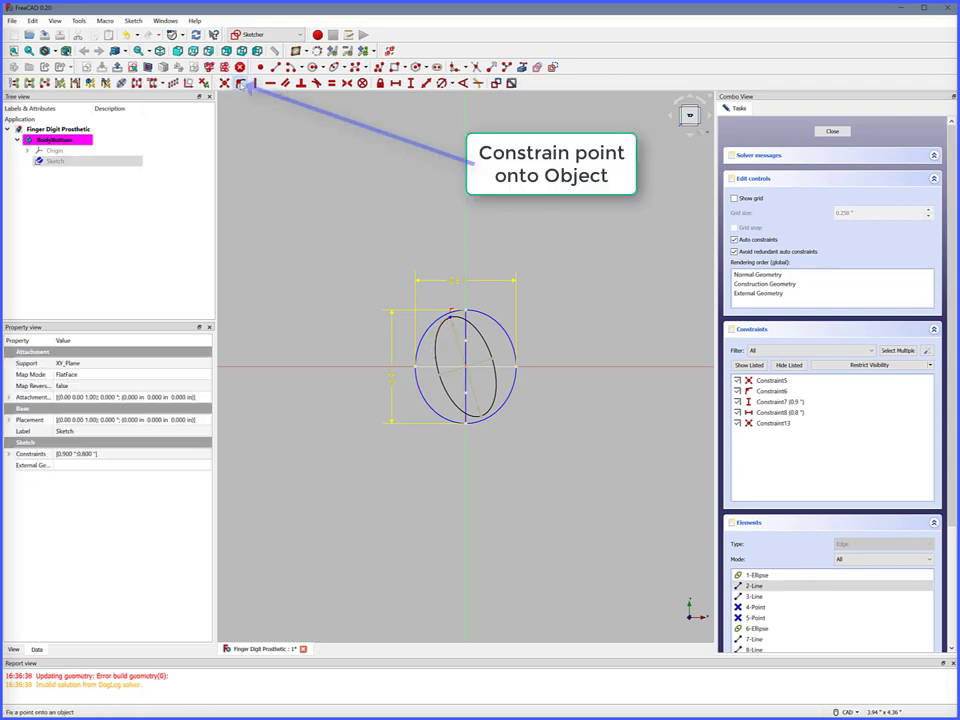
{"action": "left_click", "coordinate": [241, 84]}
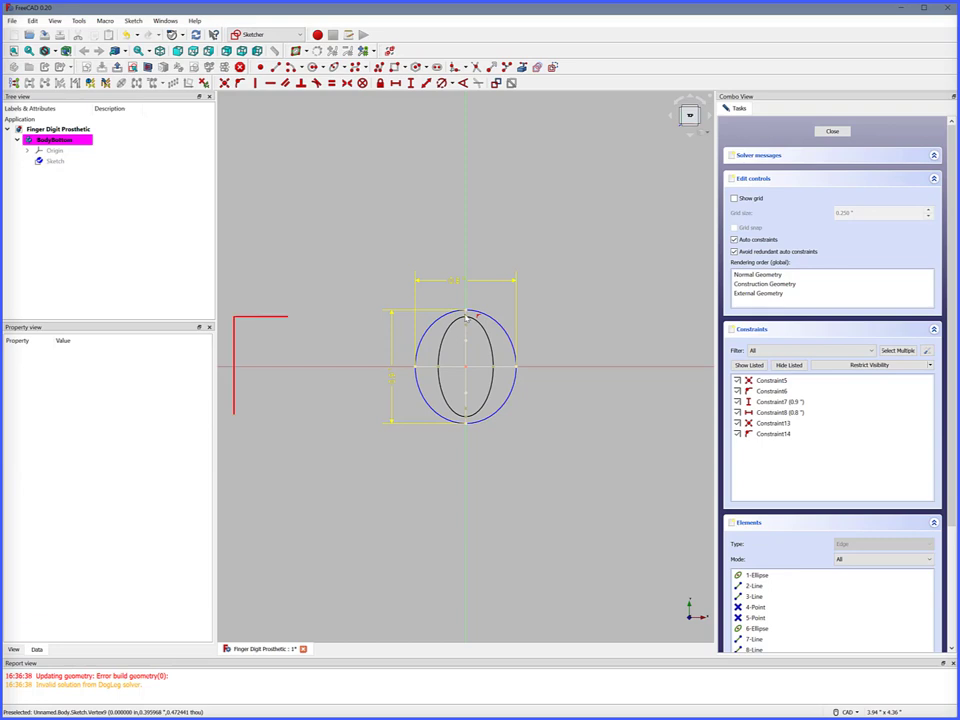
- Constrain the inner ellipse's vertical distance to 0.85 inches and horizontal distance to 0.75 inches, and close the sketch
{"action": "left_click", "coordinate": [466, 317]}
{"action": "left_click", "coordinate": [466, 417]}
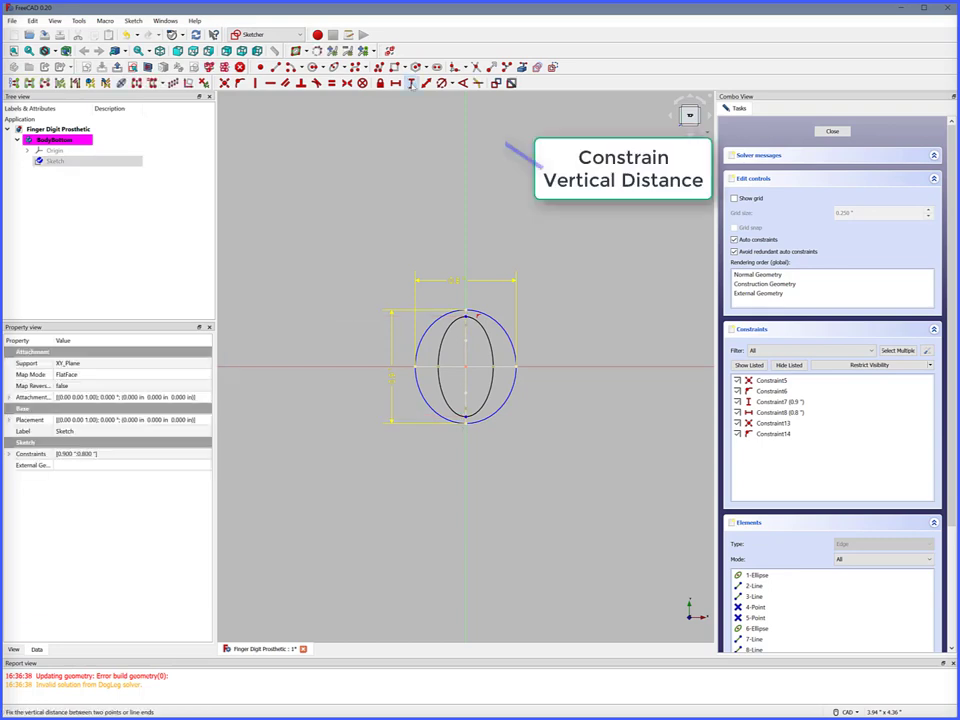
{"action": "left_click", "coordinate": [411, 84]}
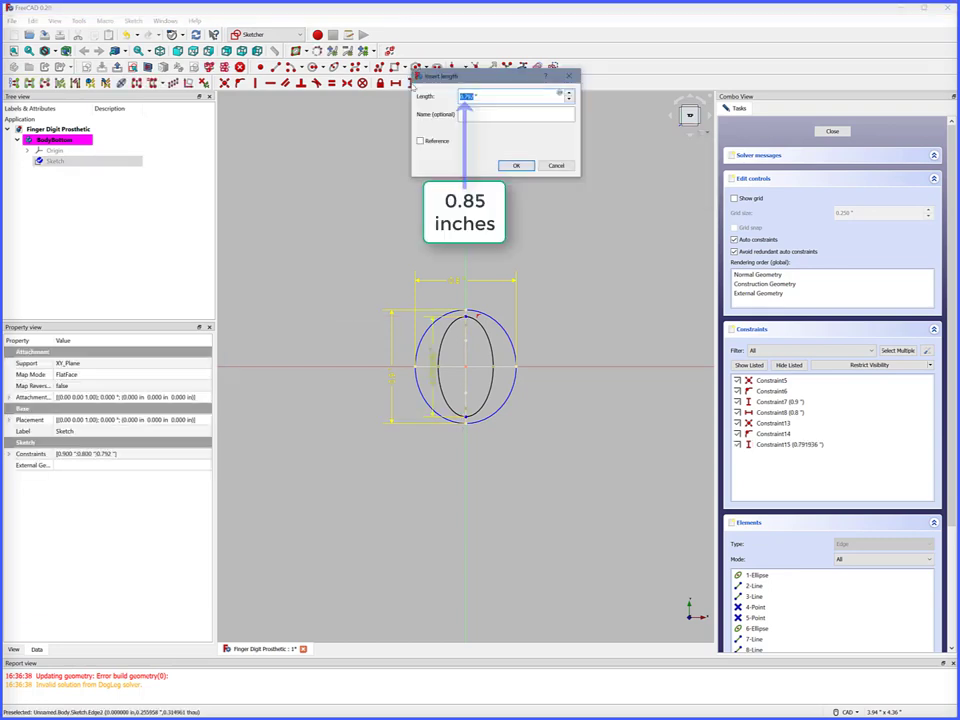
{"action": "type", "text": ".85"}
{"action": "key", "text": "Return"}
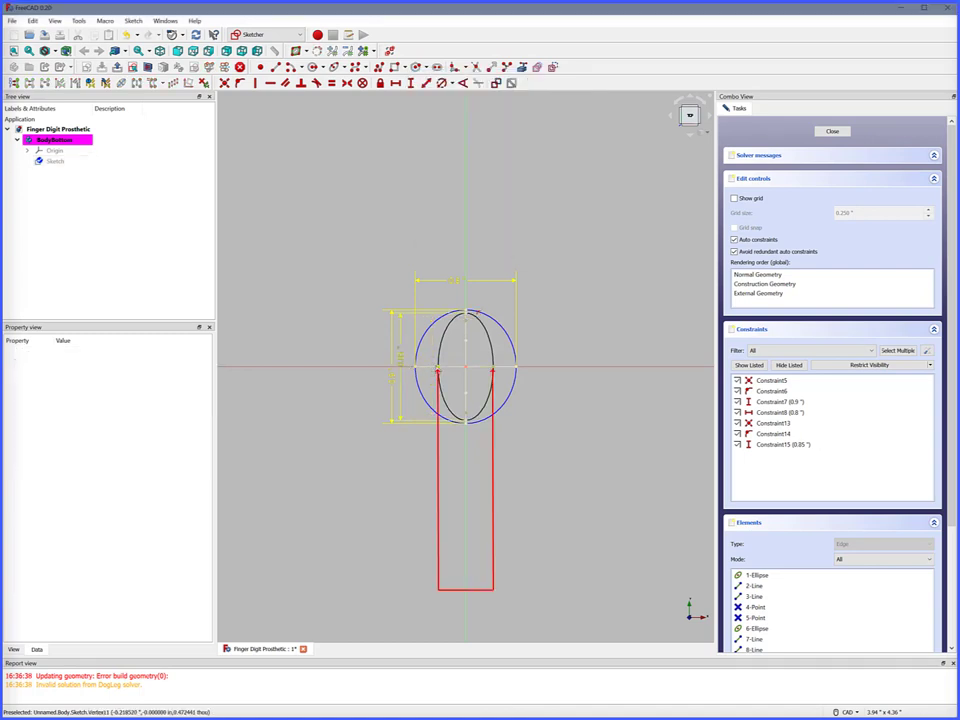
{"action": "left_click", "coordinate": [438, 368]}
{"action": "left_click", "coordinate": [493, 367]}
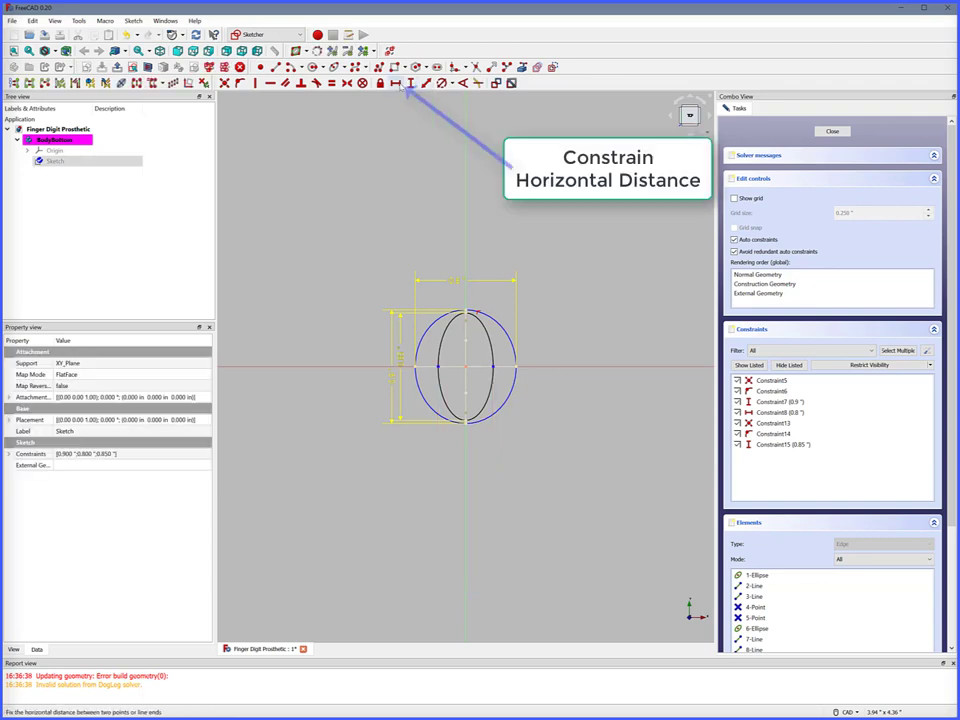
{"action": "left_click", "coordinate": [398, 84]}
{"action": "key", "text": "BackSpace"}
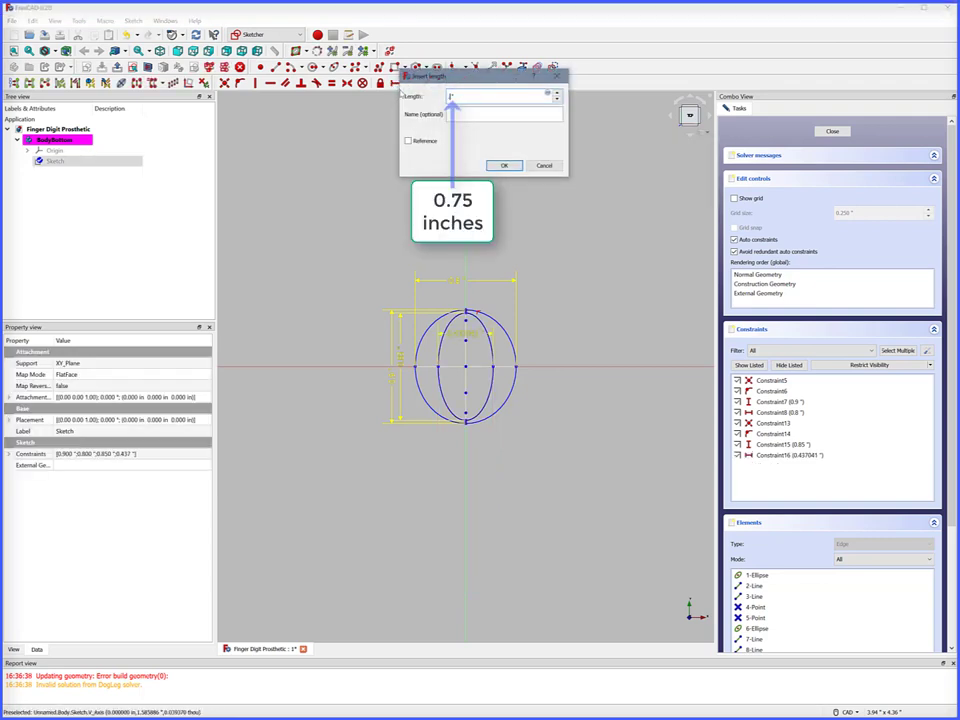
{"action": "left_click", "coordinate": [504, 165]}
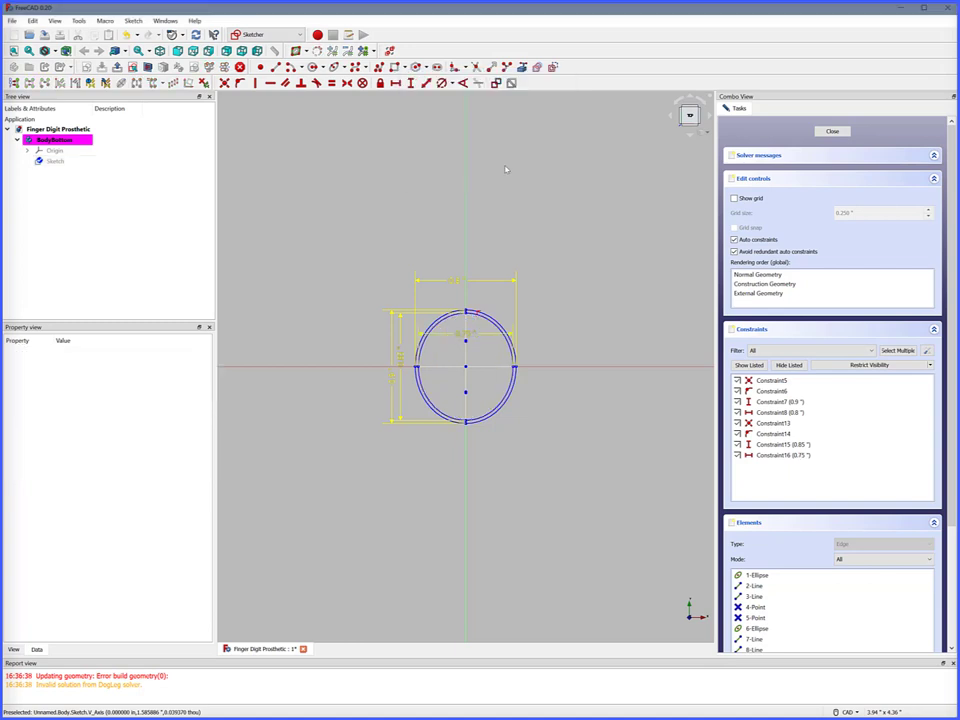
{"action": "left_click", "coordinate": [836, 132]}
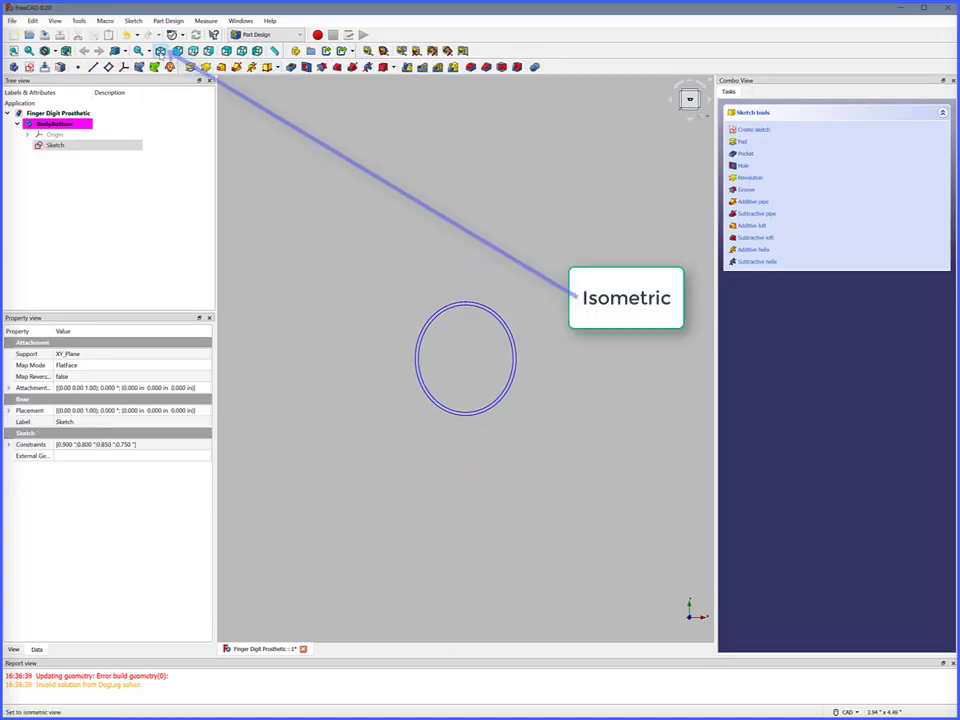
- Pad the two-ellipse sketch of BodyBottom to a length of 1 inch in isometric view
{"action": "left_click", "coordinate": [160, 51]}
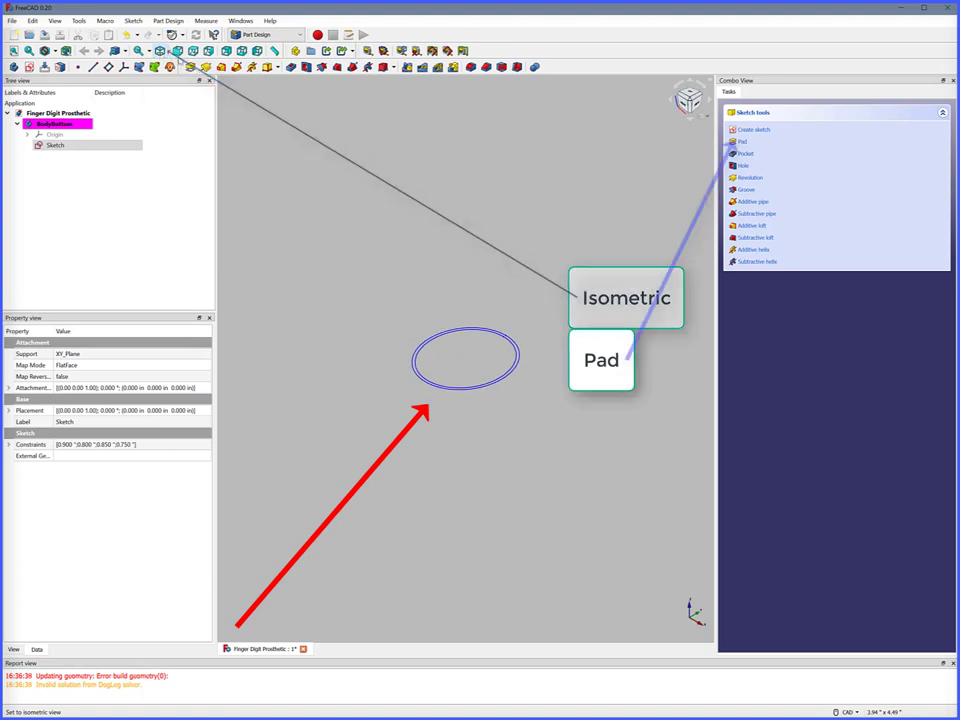
{"action": "left_click", "coordinate": [742, 141]}
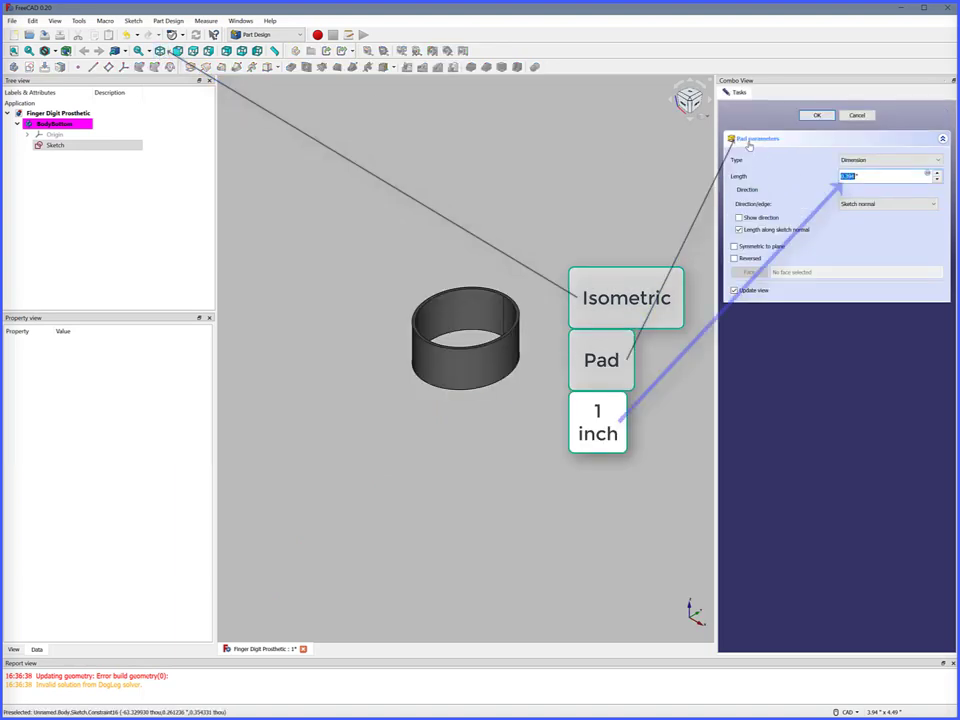
{"action": "type", "text": "1\""}
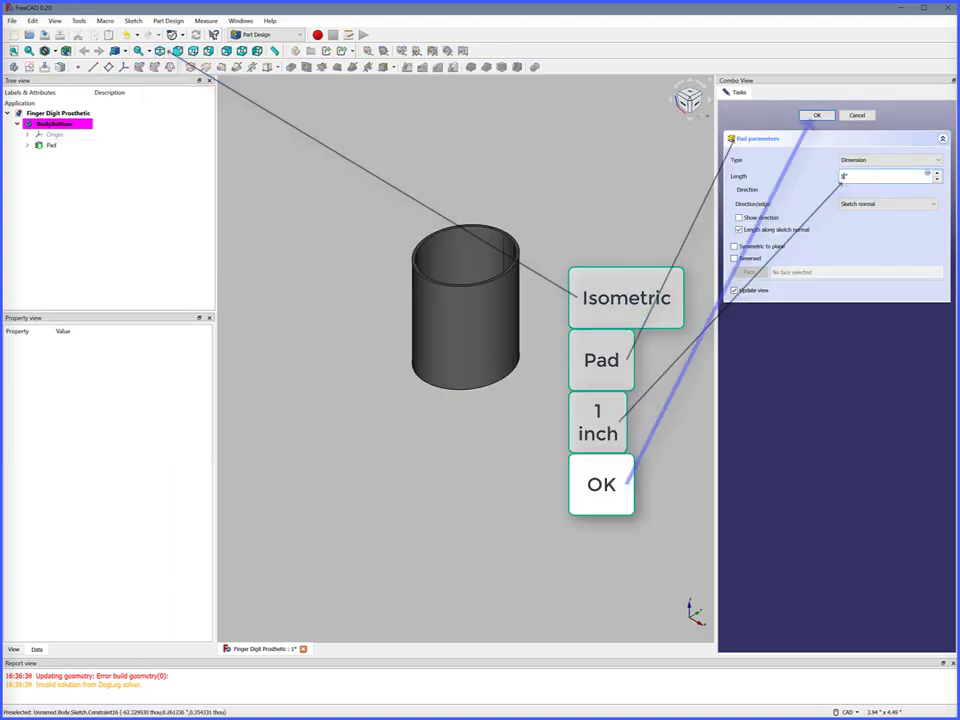
{"action": "left_click", "coordinate": [817, 116]}
{"action": "middle_click_drag", "start_coordinate": [480, 203], "coordinate": [459, 274]}
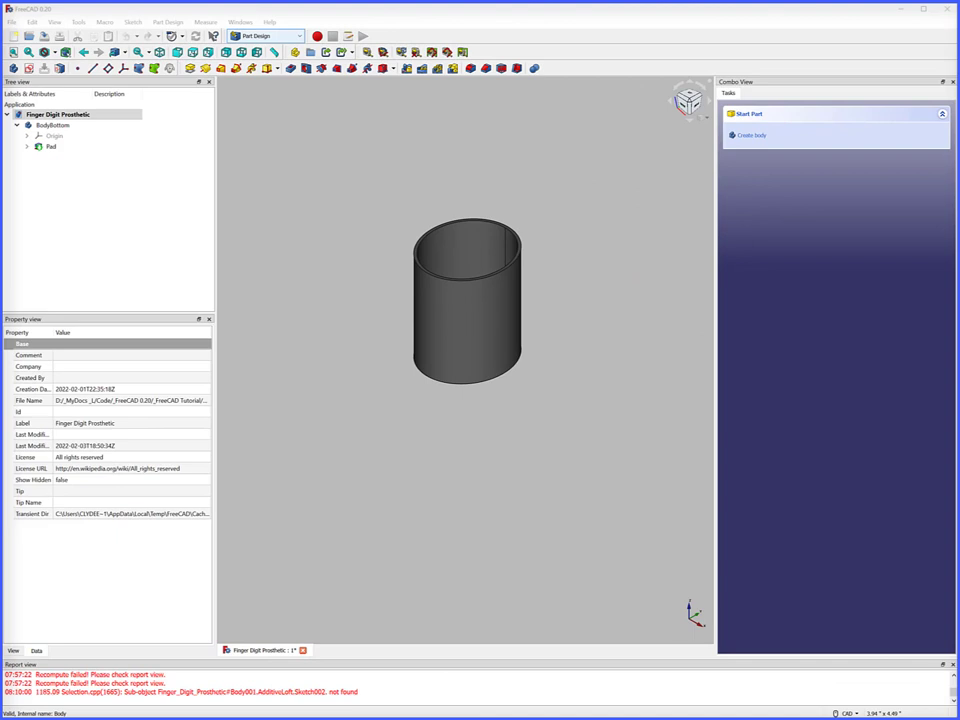
- Hide BodyBottom and create a second body renamed BodyTop
{"action": "left_click", "coordinate": [60, 126]}
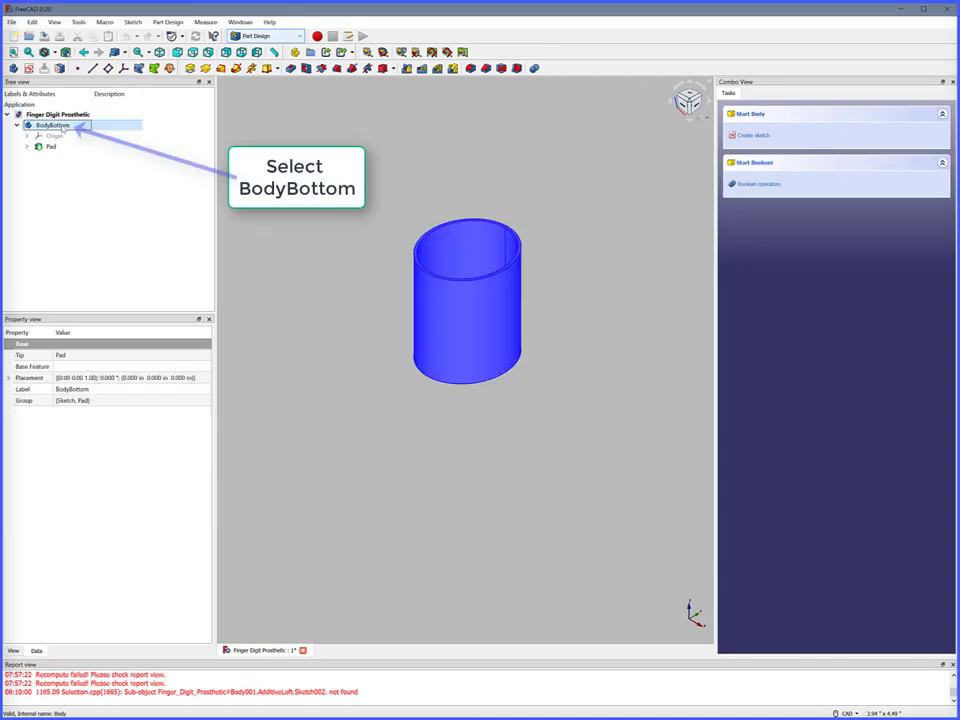
{"action": "key", "text": "space"}
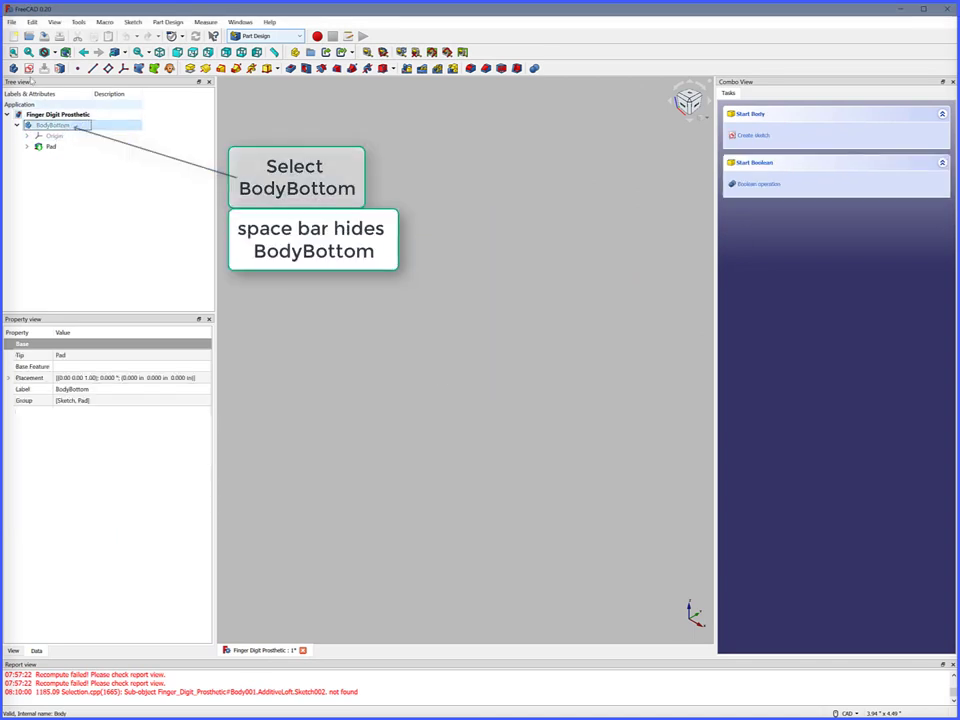
{"action": "left_click", "coordinate": [29, 68]}
{"action": "left_click", "coordinate": [62, 158]}
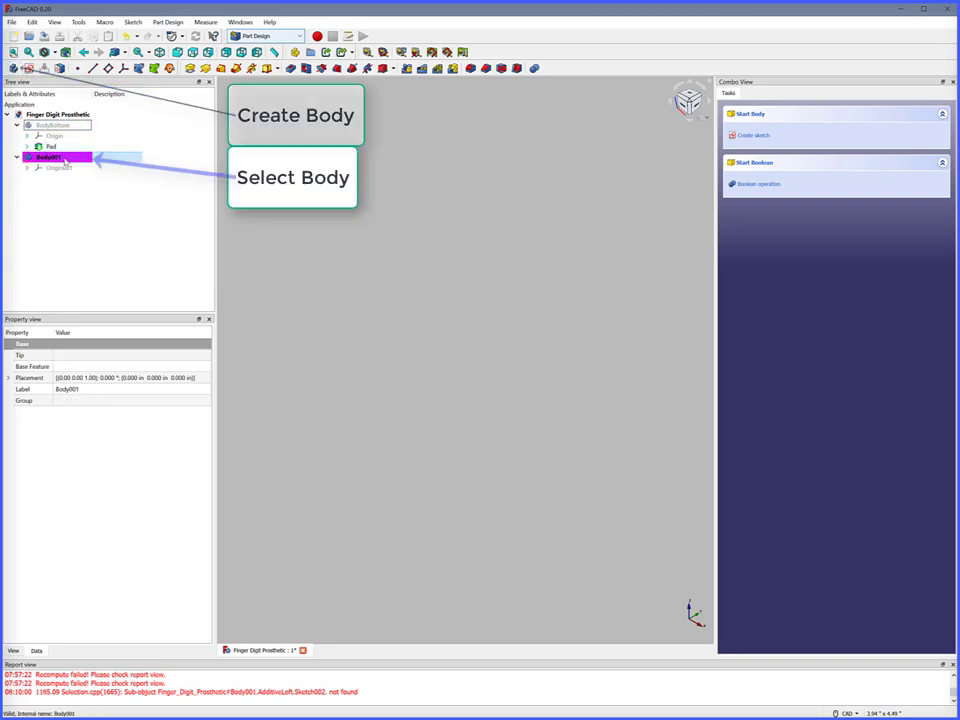
{"action": "key", "text": "F2"}
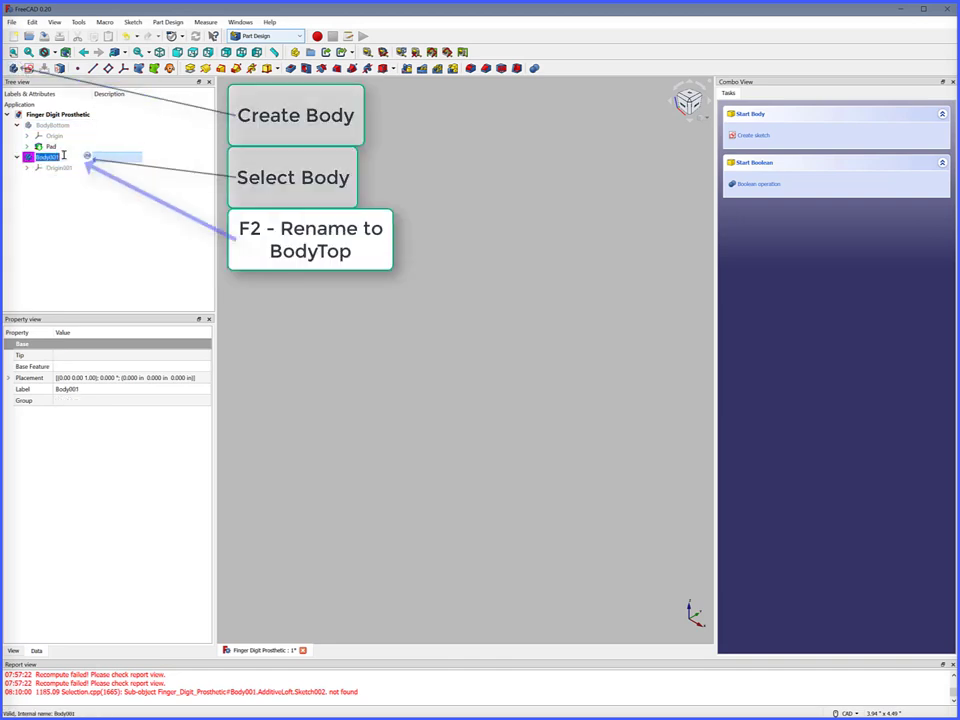
{"action": "left_click", "coordinate": [58, 160]}
{"action": "key", "text": "Return"}
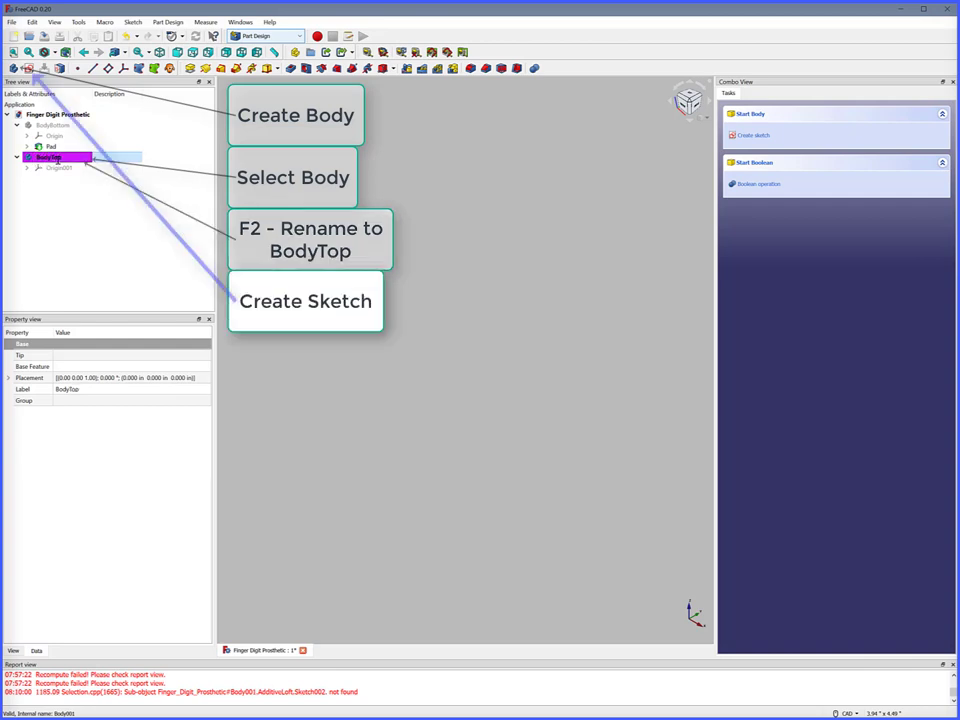
- Create a sketch on BodyTop's XY plane and draw a tilted ellipse by center, its centre slightly off the origin
{"action": "left_click", "coordinate": [27, 68]}
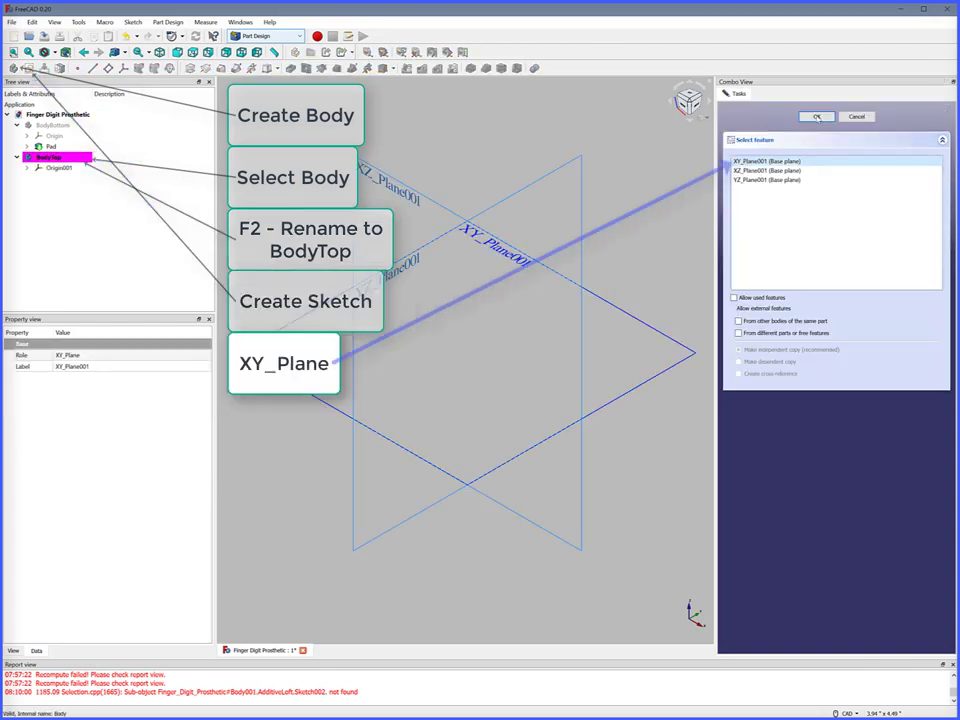
{"action": "left_click", "coordinate": [817, 117]}
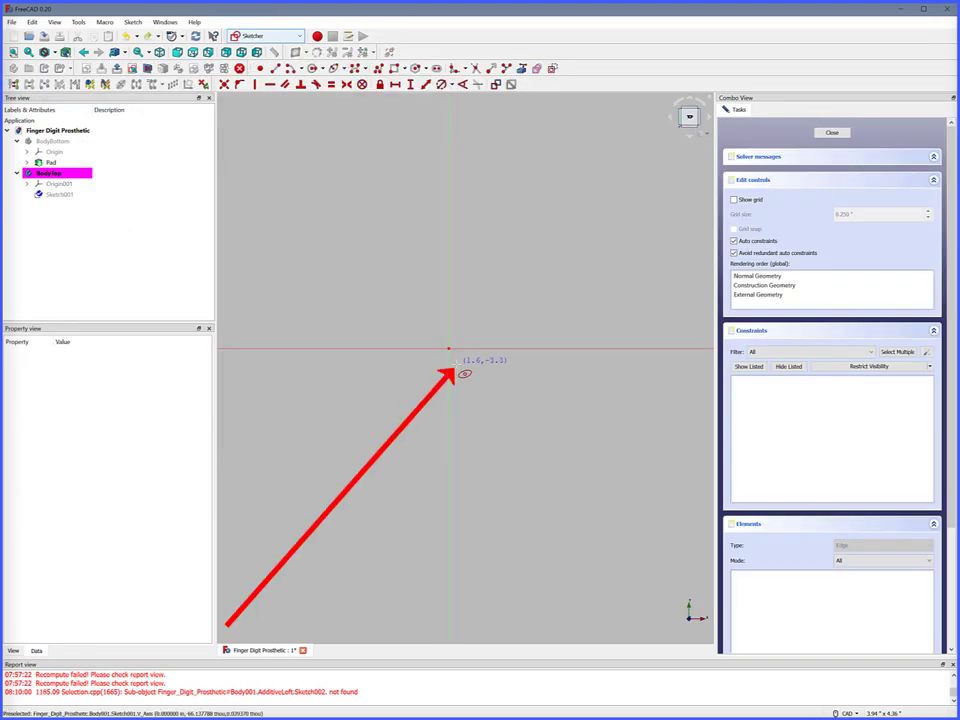
{"action": "left_click", "coordinate": [456, 364]}
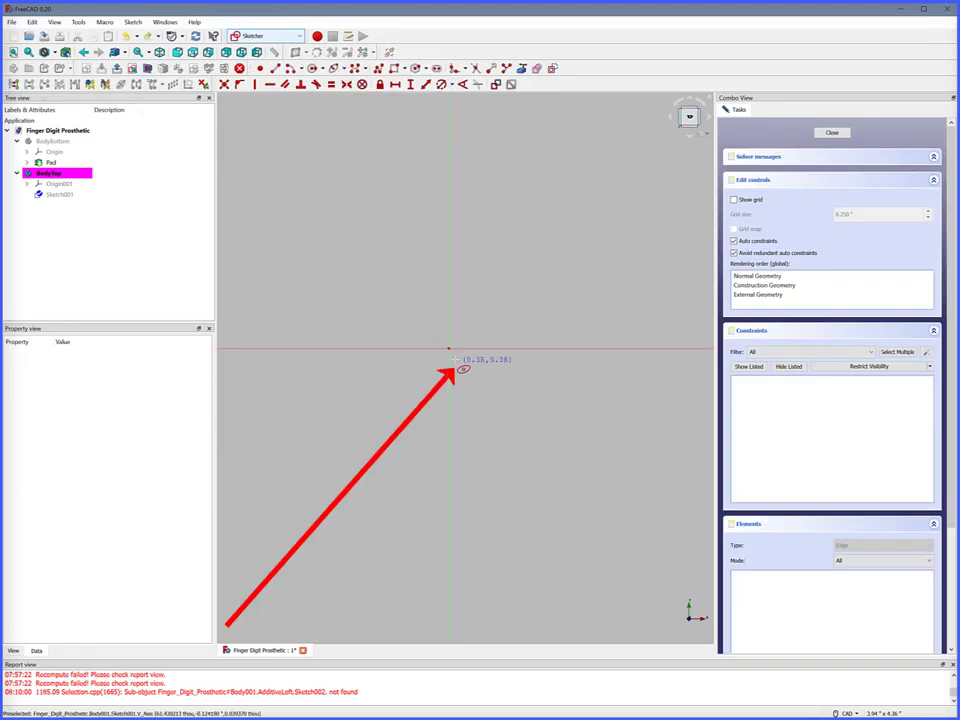
{"action": "left_click", "coordinate": [433, 313]}
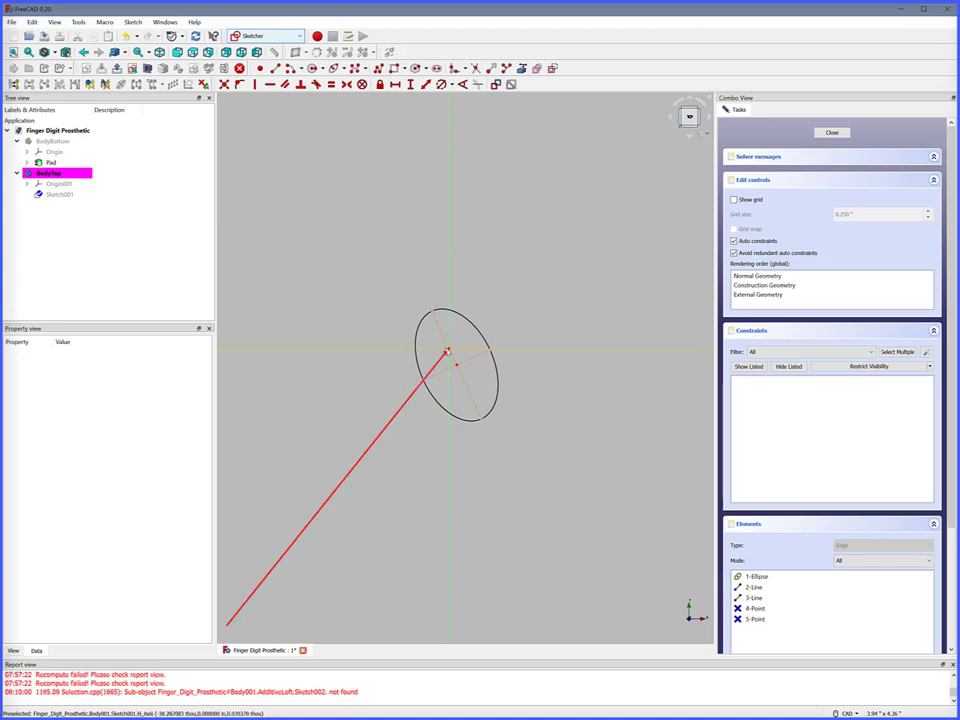
- Constrain the new ellipse's centre coincident with the origin and its upper major-axis end onto the vertical axis
{"action": "left_click", "coordinate": [447, 350]}
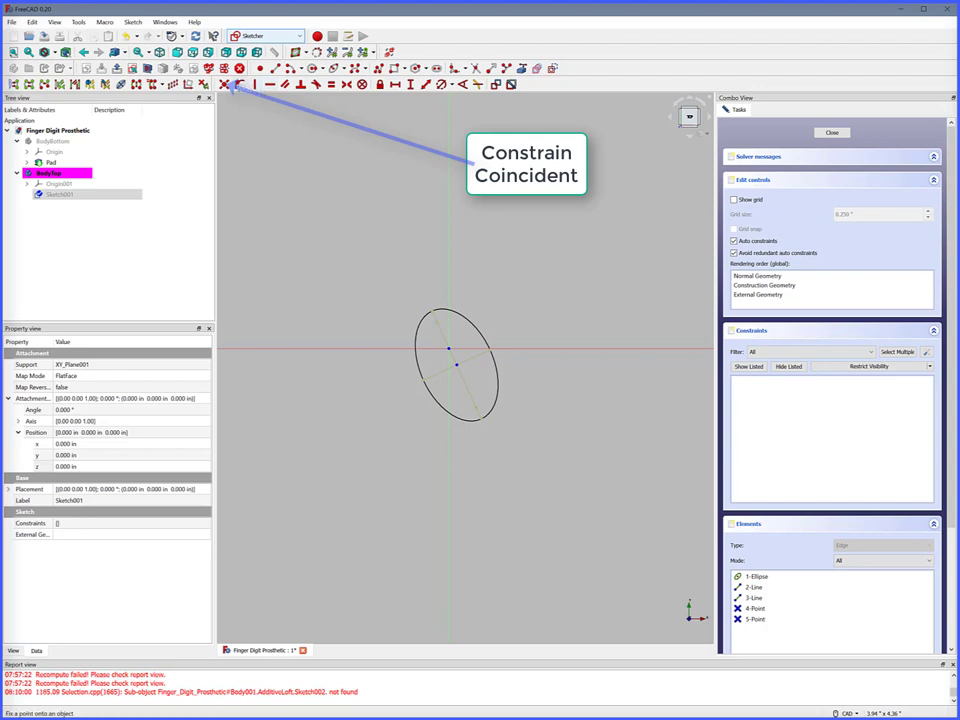
{"action": "left_click", "coordinate": [225, 84]}
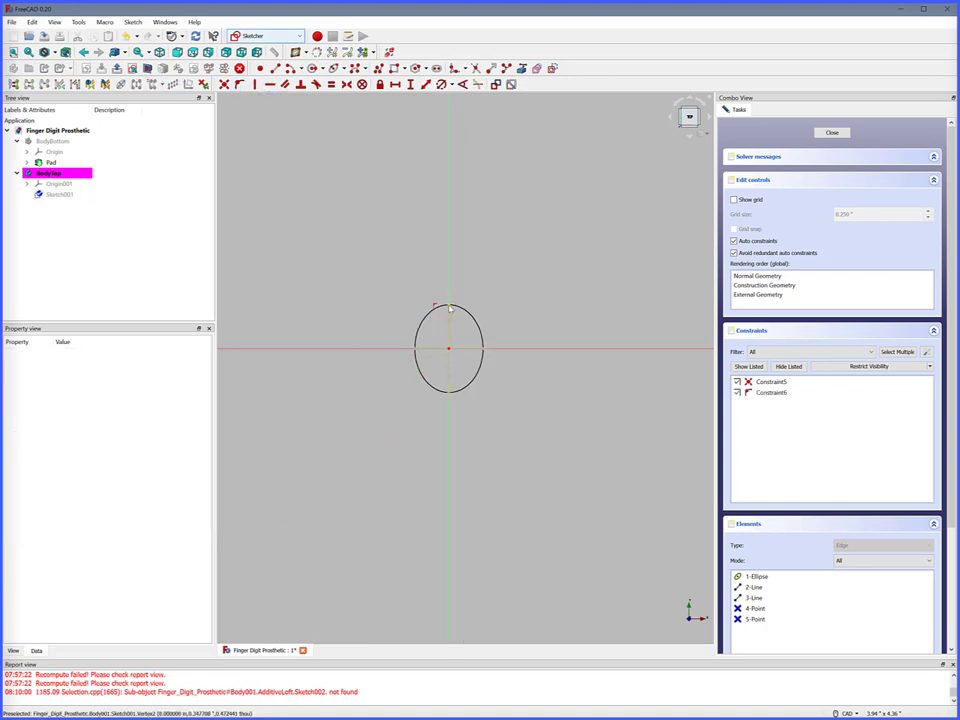
- Constrain the BodyTop ellipse's vertical distance to 0.9 inches and horizontal distance to 0.8 inches, and close the sketch
{"action": "left_click", "coordinate": [449, 309]}
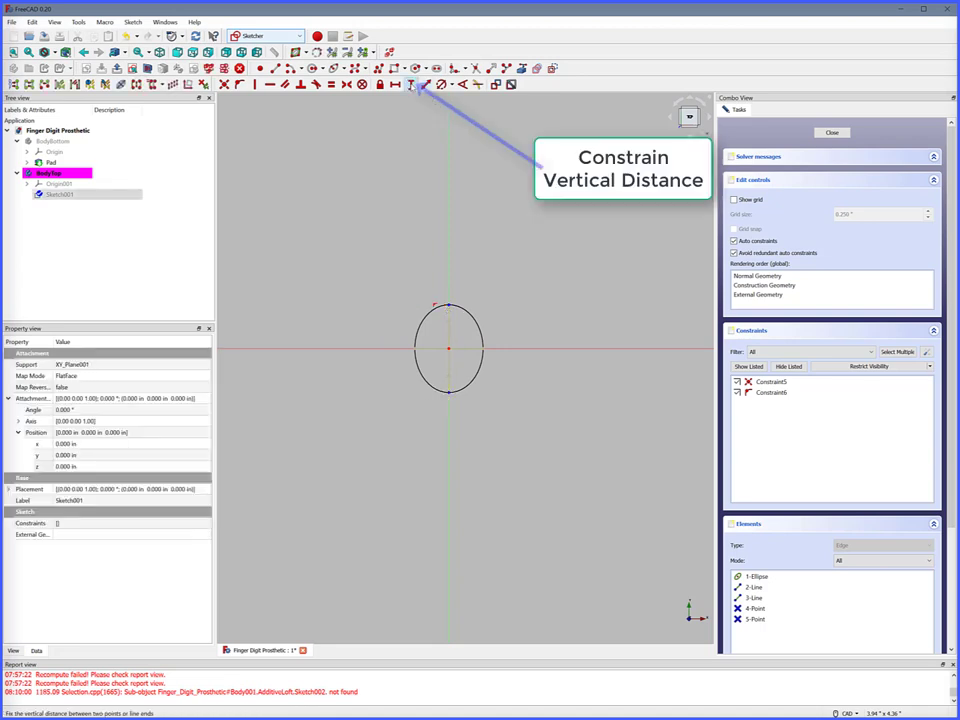
{"action": "left_click", "coordinate": [410, 84]}
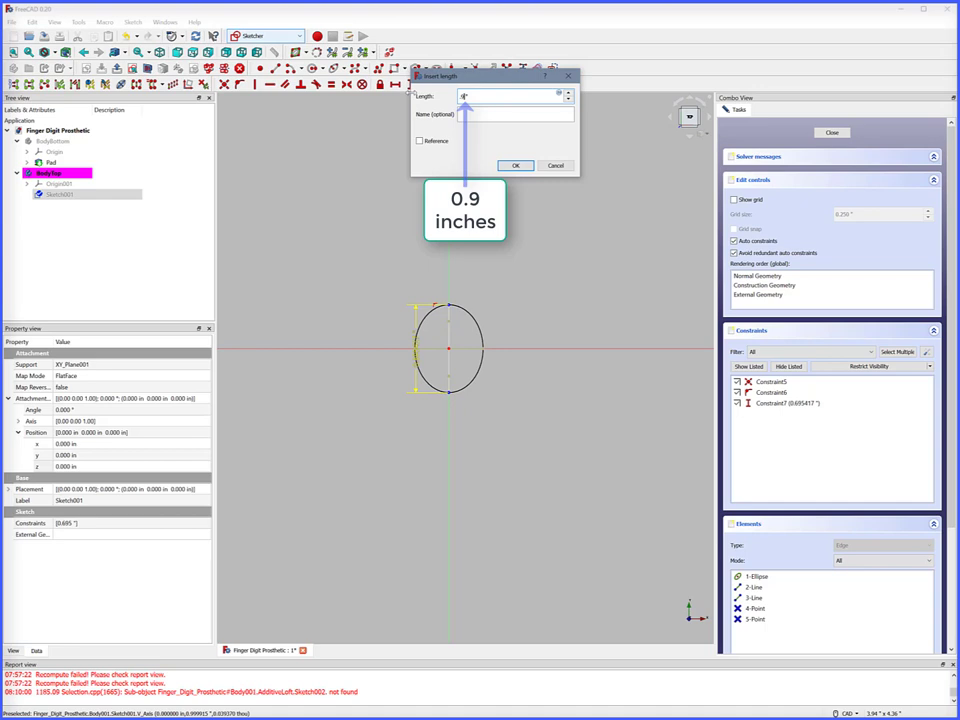
{"action": "key", "text": "Return"}
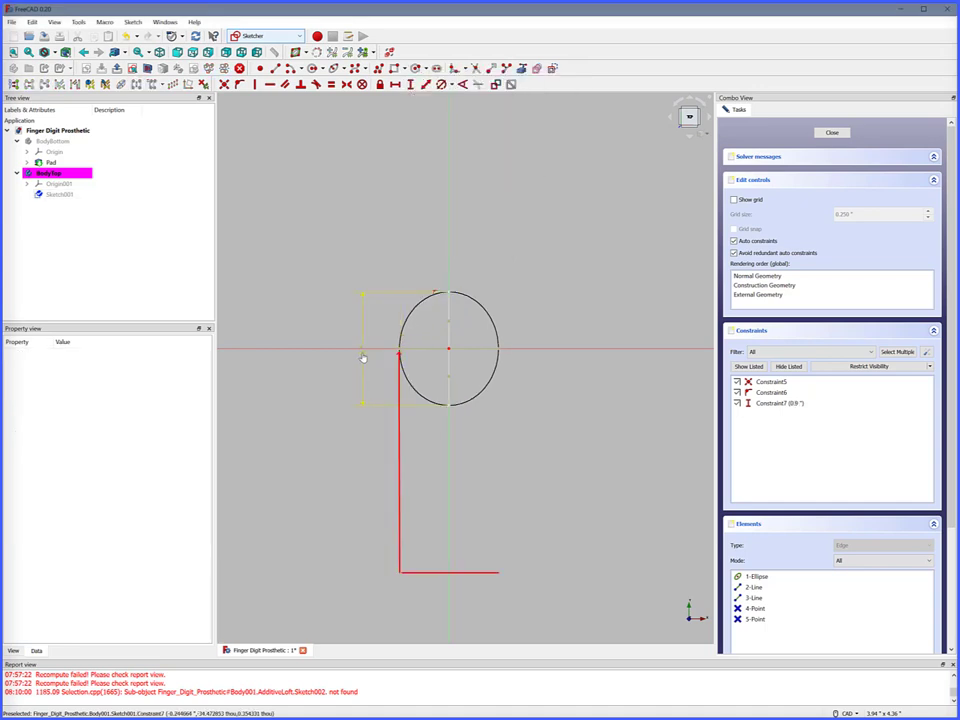
{"action": "left_click", "coordinate": [400, 350]}
{"action": "left_click", "coordinate": [499, 350]}
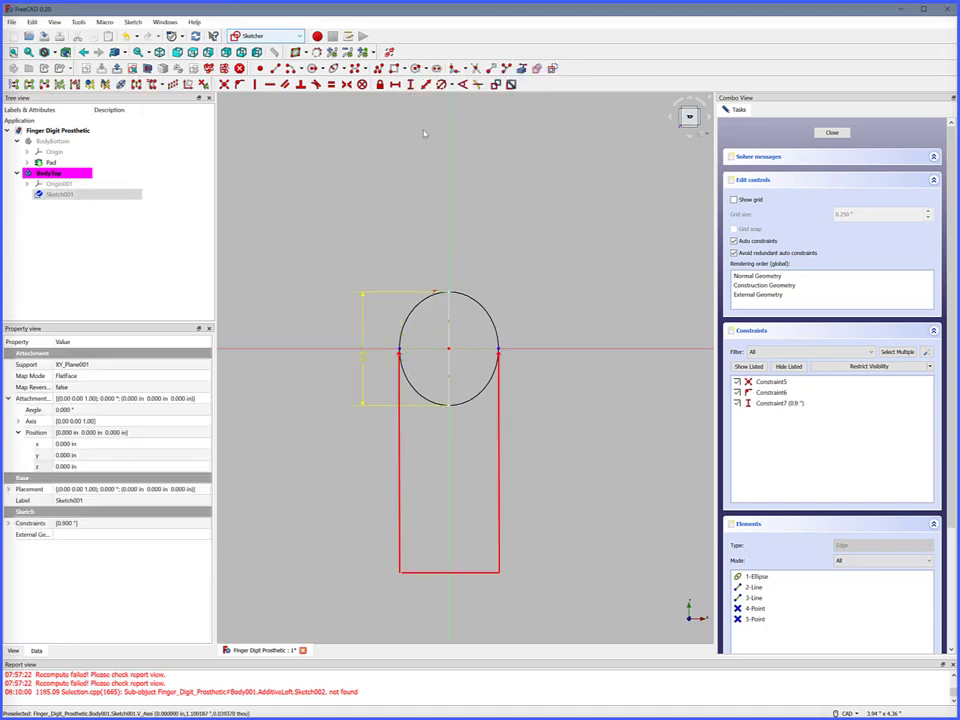
{"action": "left_click", "coordinate": [396, 85]}
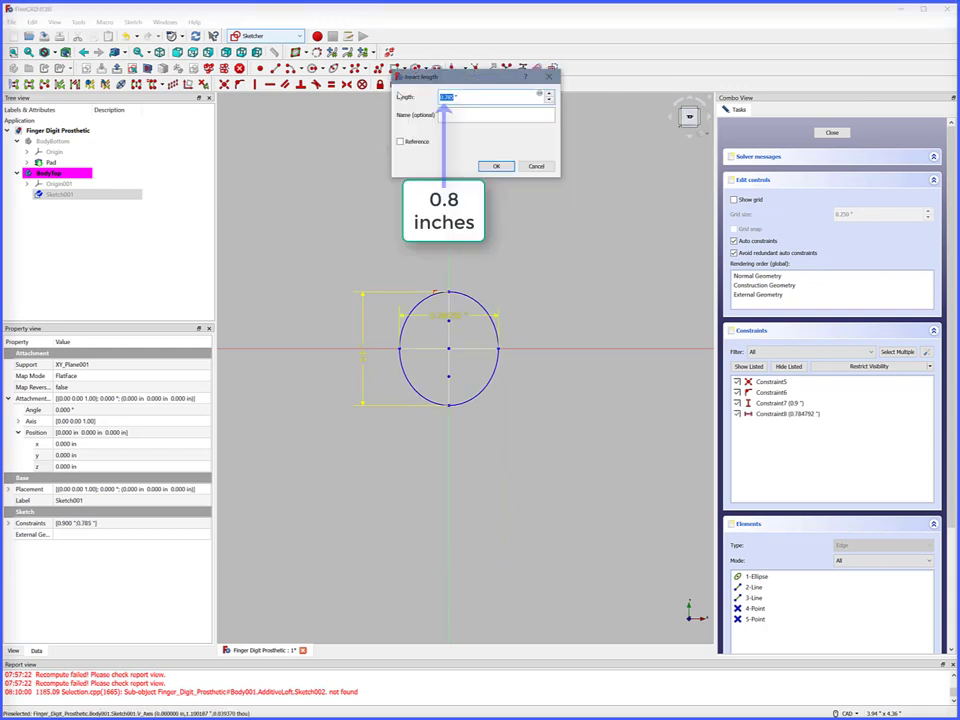
{"action": "key", "text": "BackSpace"}
{"action": "type", "text": "0.8"}
{"action": "key", "text": "Return"}
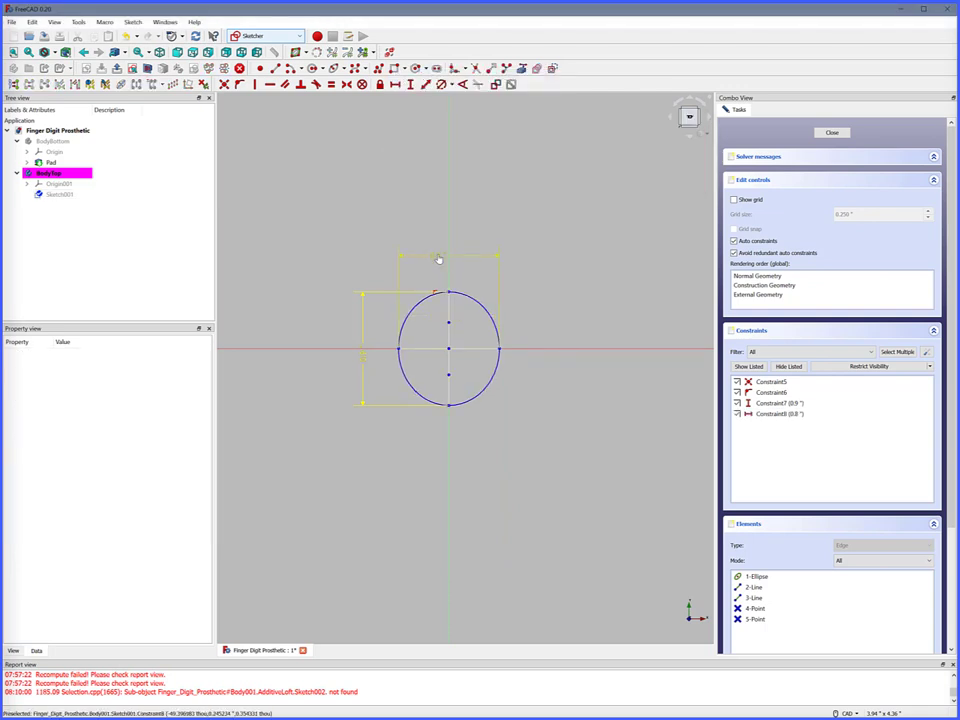
{"action": "left_click", "coordinate": [832, 133]}
- Rename BodyTop's ellipse sketch as SketchOutsideRingBottom and hide it
{"action": "left_click", "coordinate": [60, 178]}
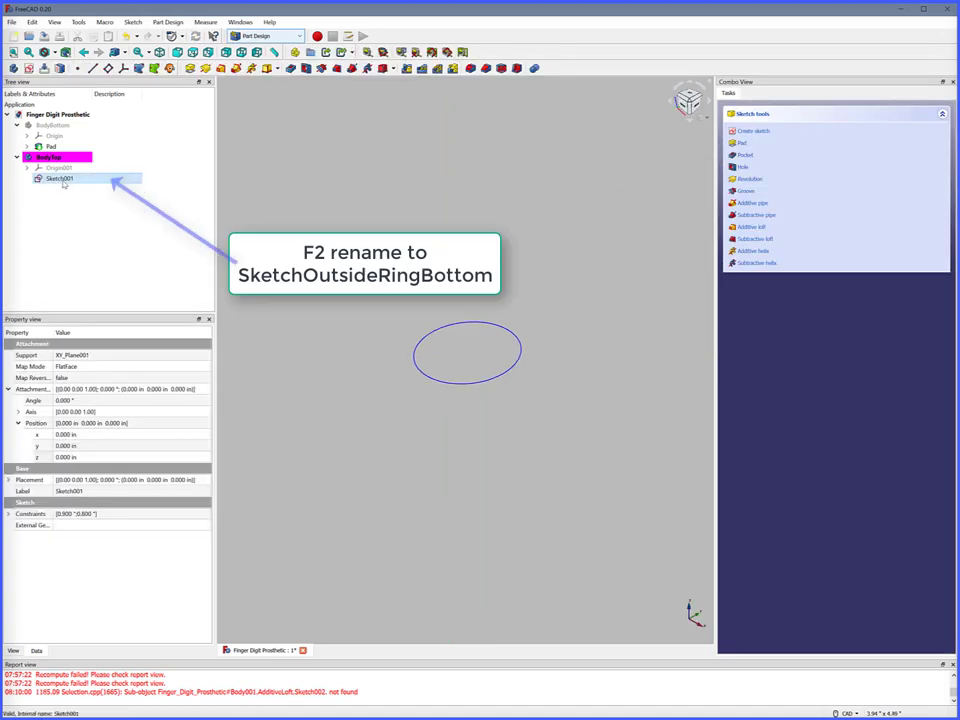
{"action": "key", "text": "F2"}
{"action": "type", "text": "SketchOutsideRingBottom"}
{"action": "key", "text": "Return"}
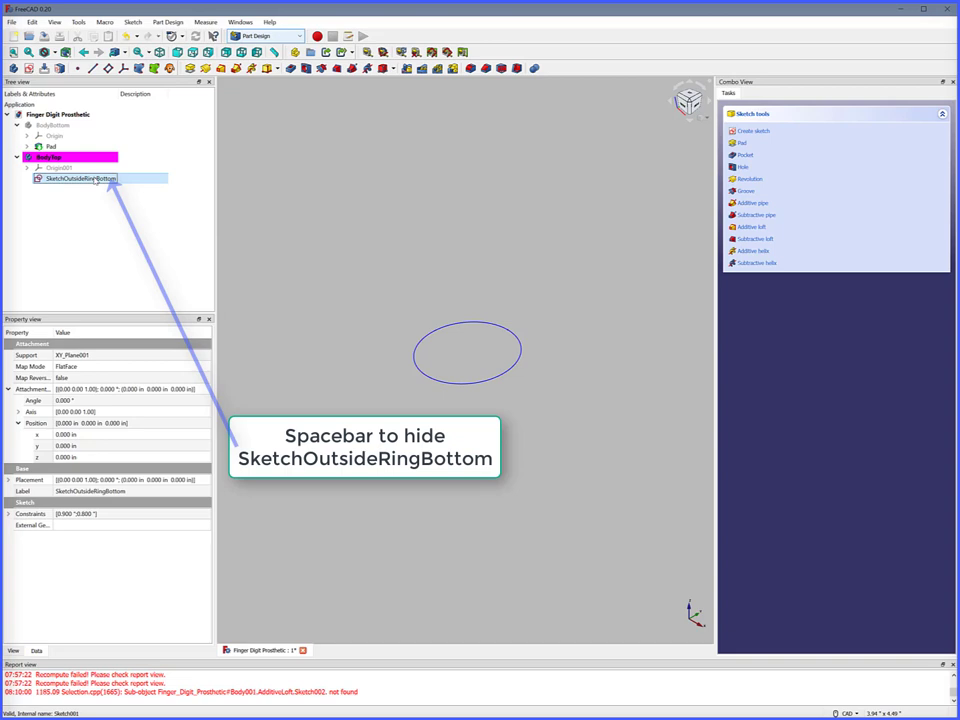
{"action": "key", "text": "space"}
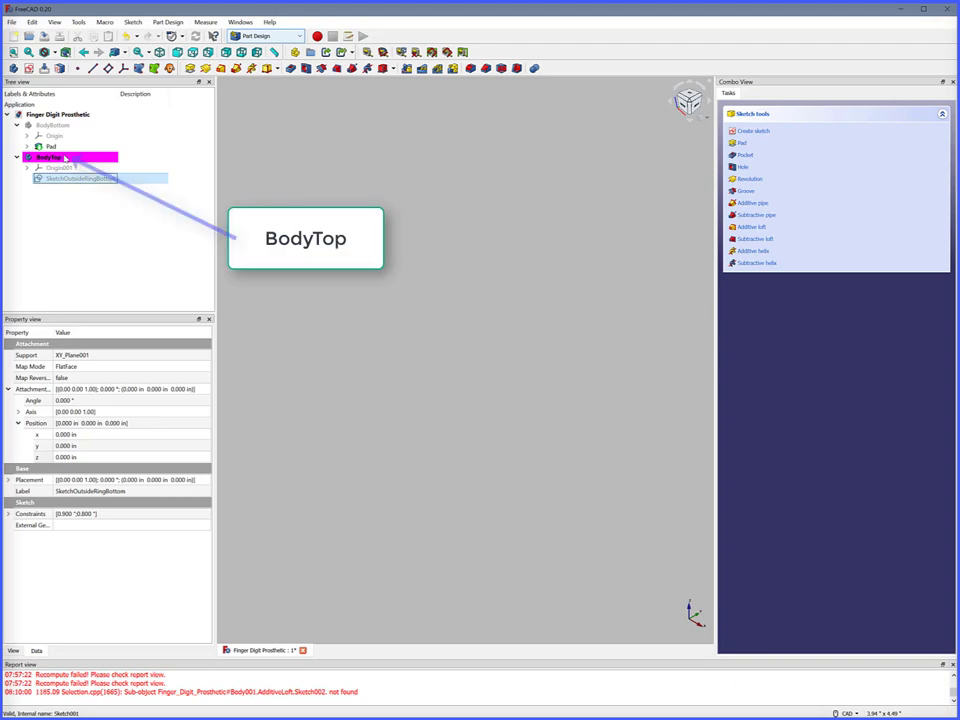
- Create a second sketch on BodyTop's XY plane with a tilted ellipse by center, placed just below the origin
{"action": "left_click", "coordinate": [30, 69]}
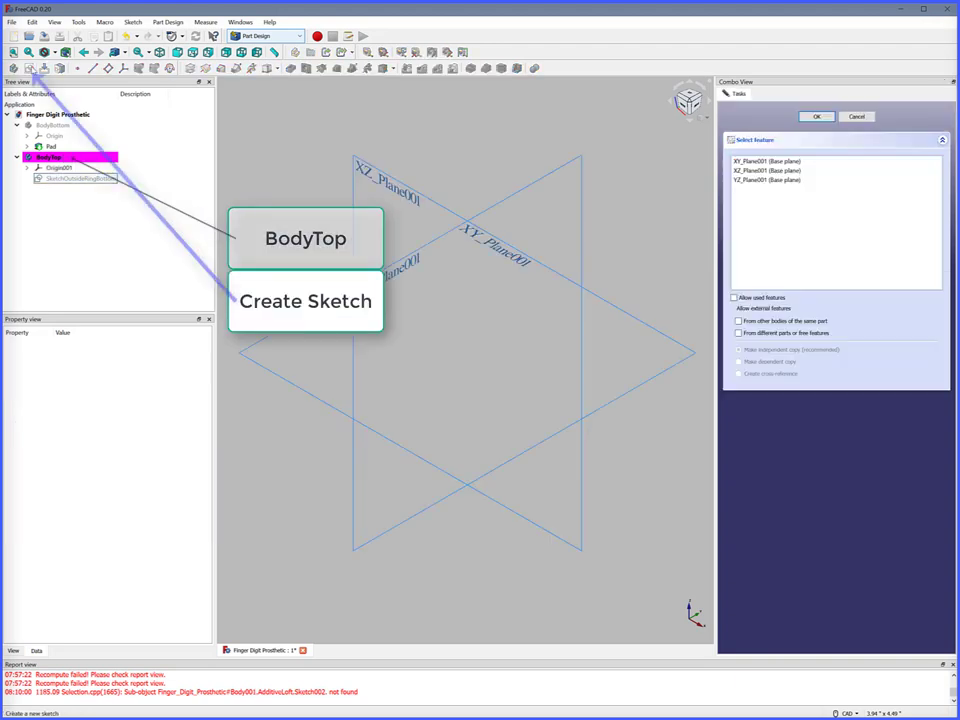
{"action": "left_click", "coordinate": [816, 116]}
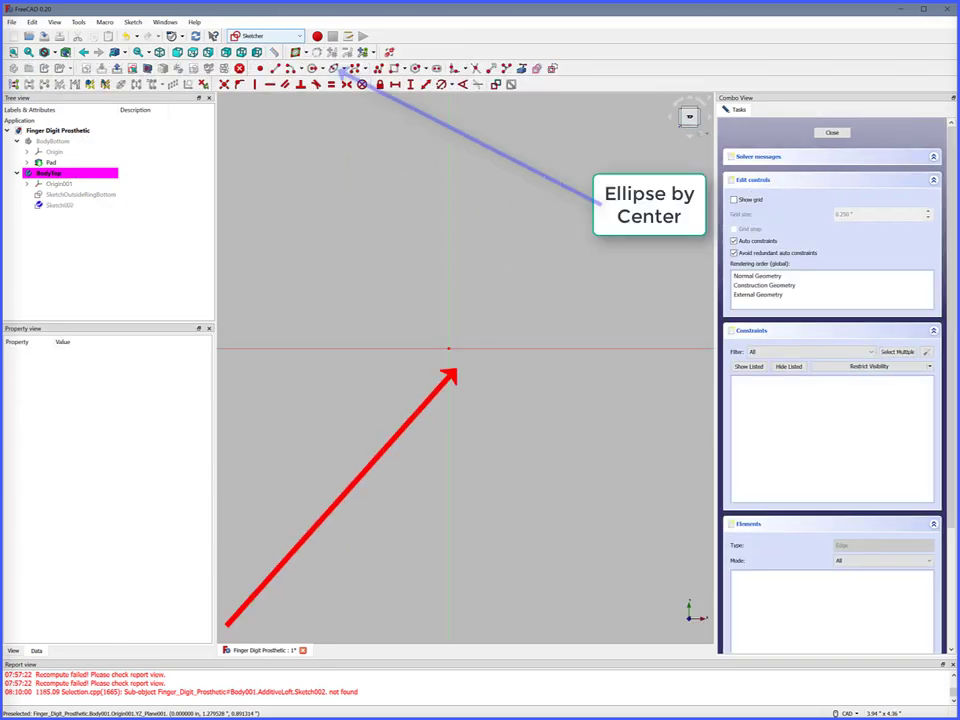
{"action": "left_click", "coordinate": [448, 348]}
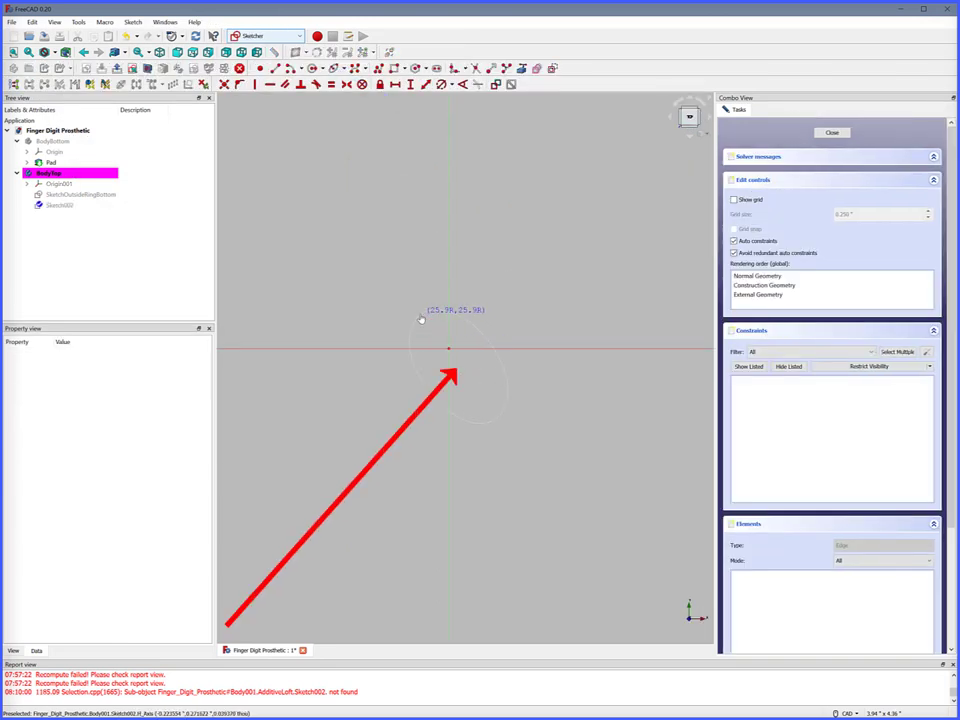
{"action": "left_click", "coordinate": [421, 319]}
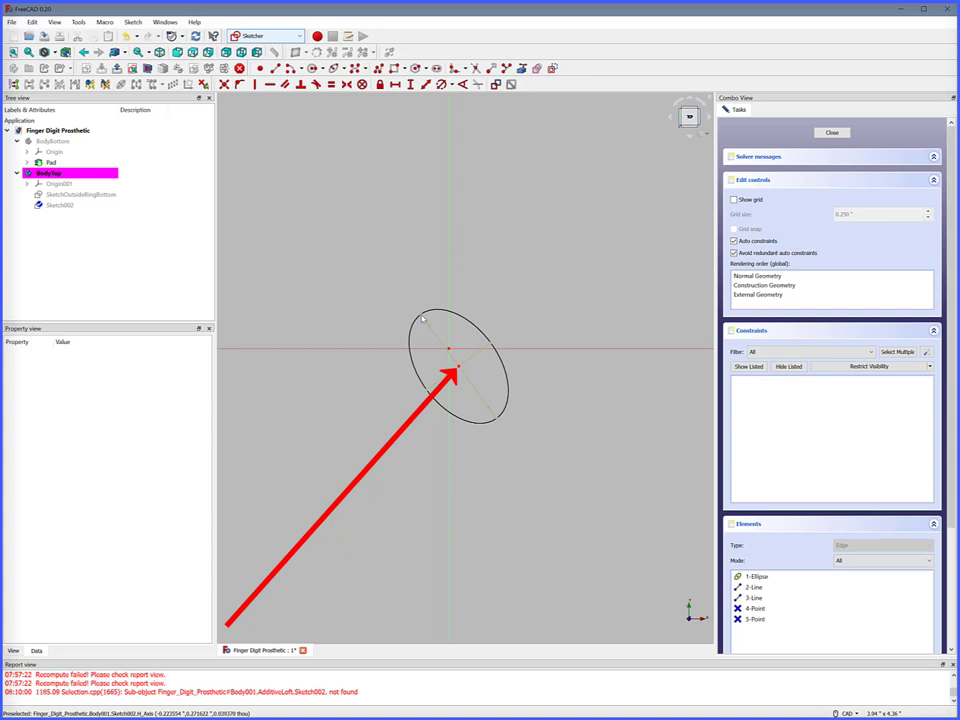
- Constrain the second sketch's ellipse centre coincident with the origin and its upper major-axis end onto the vertical axis
{"action": "left_click", "coordinate": [448, 349]}
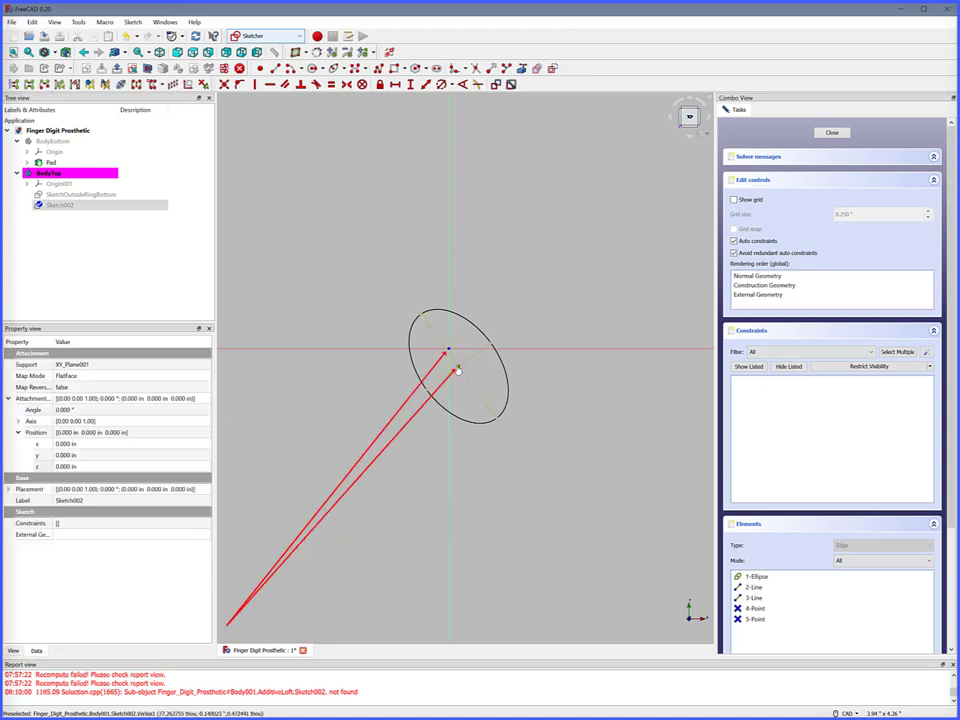
{"action": "left_click", "coordinate": [225, 84]}
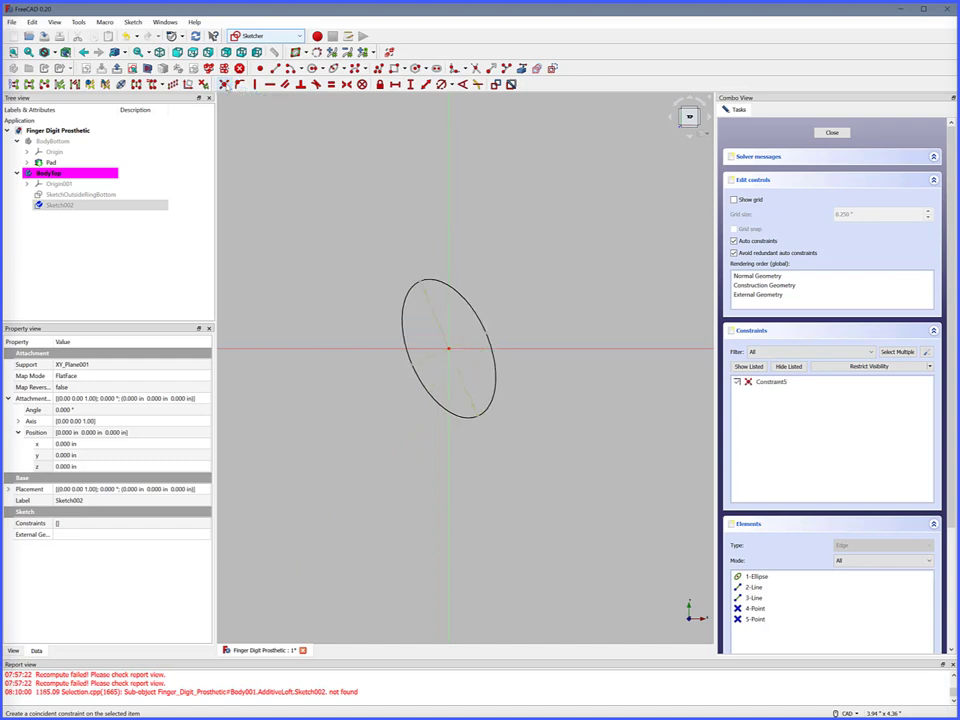
{"action": "left_click", "coordinate": [228, 625]}
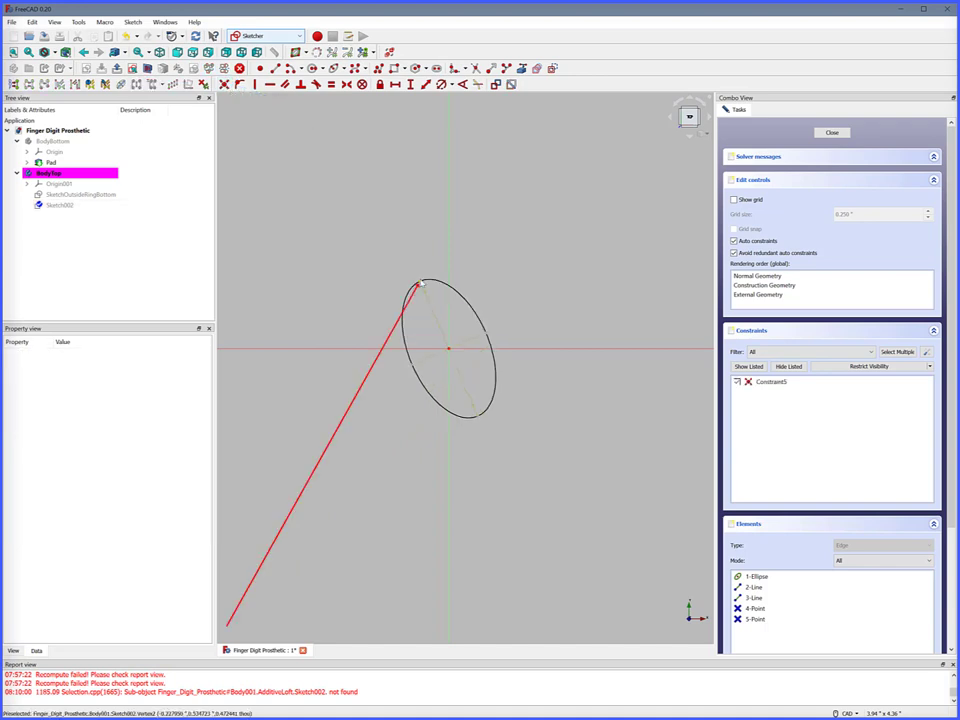
{"action": "left_click", "coordinate": [420, 284]}
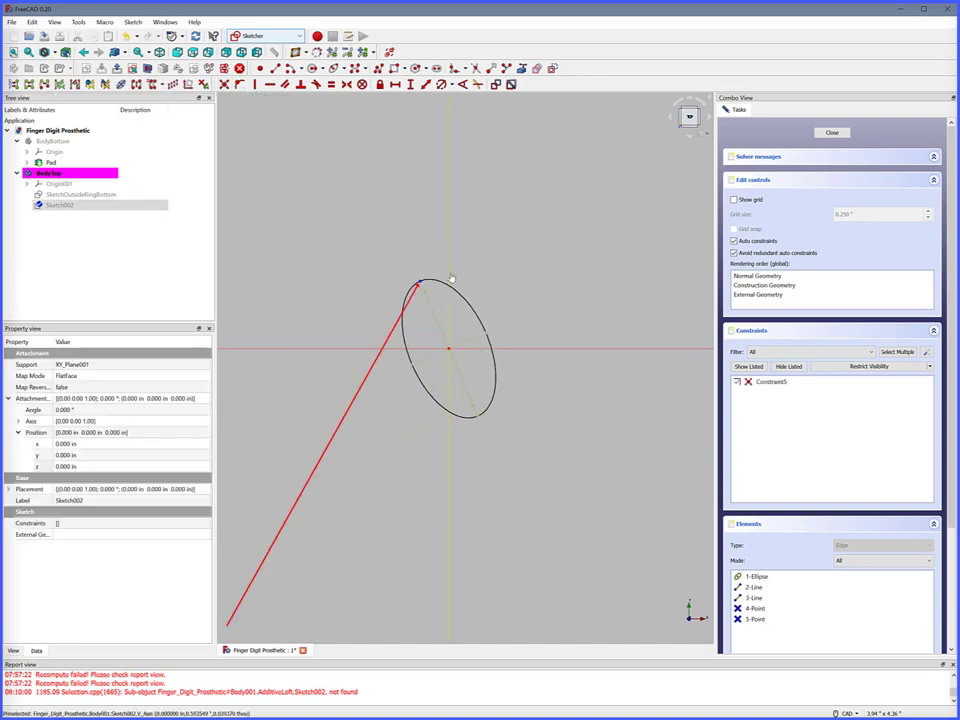
{"action": "left_click", "coordinate": [244, 85]}
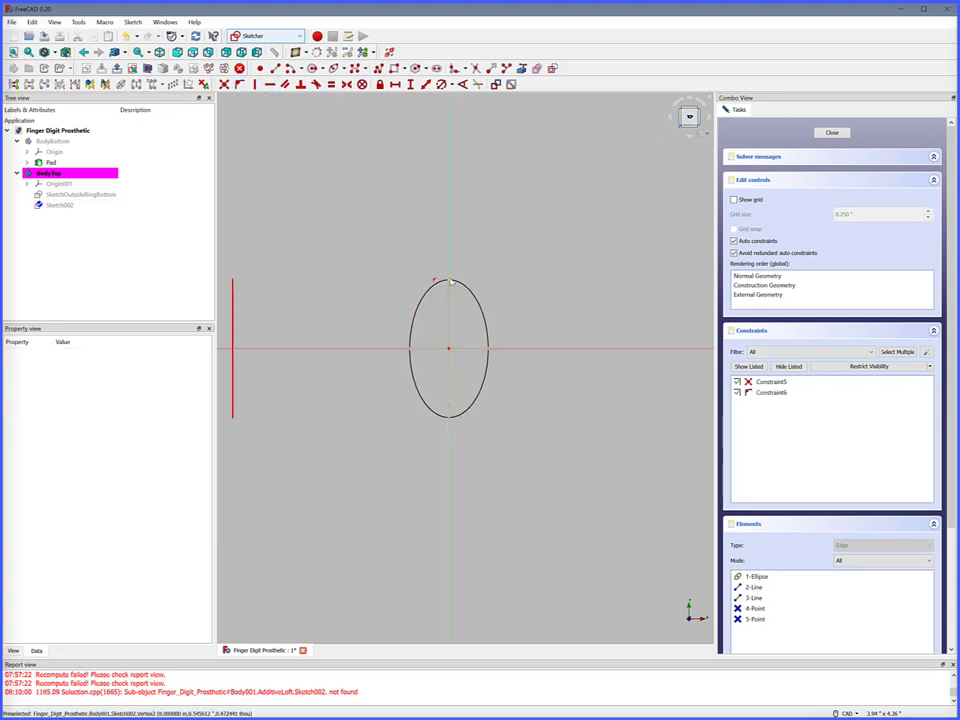
- Constrain the second sketch's ellipse to a vertical distance of 0.7 inches and a horizontal distance of 0.6 inches, and close the sketch
{"action": "left_click", "coordinate": [449, 281]}
{"action": "left_click", "coordinate": [449, 416]}
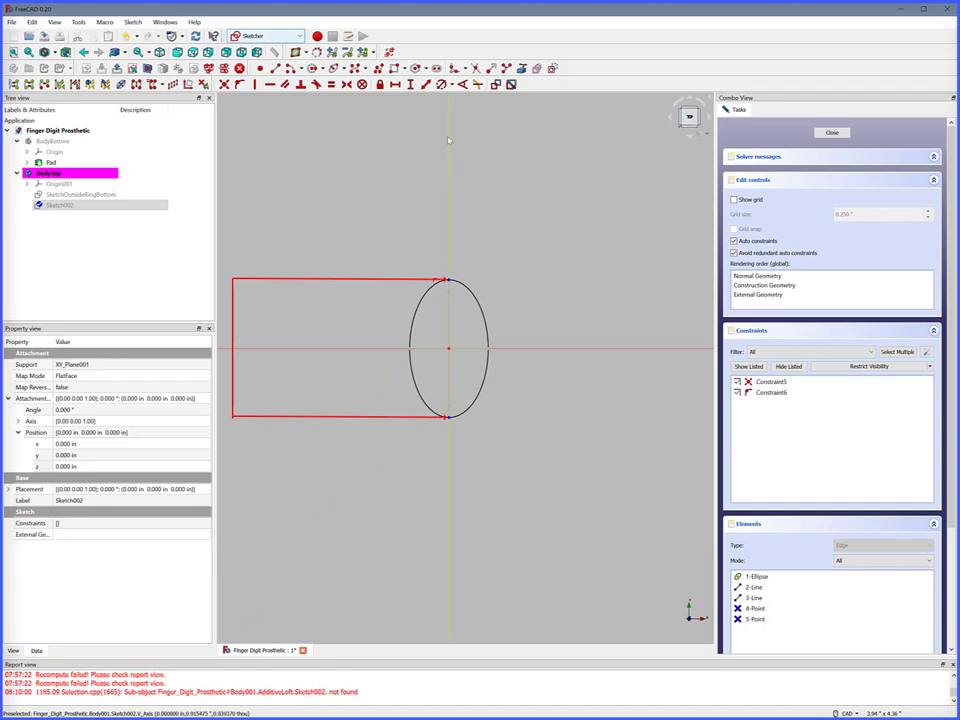
{"action": "left_click", "coordinate": [410, 84]}
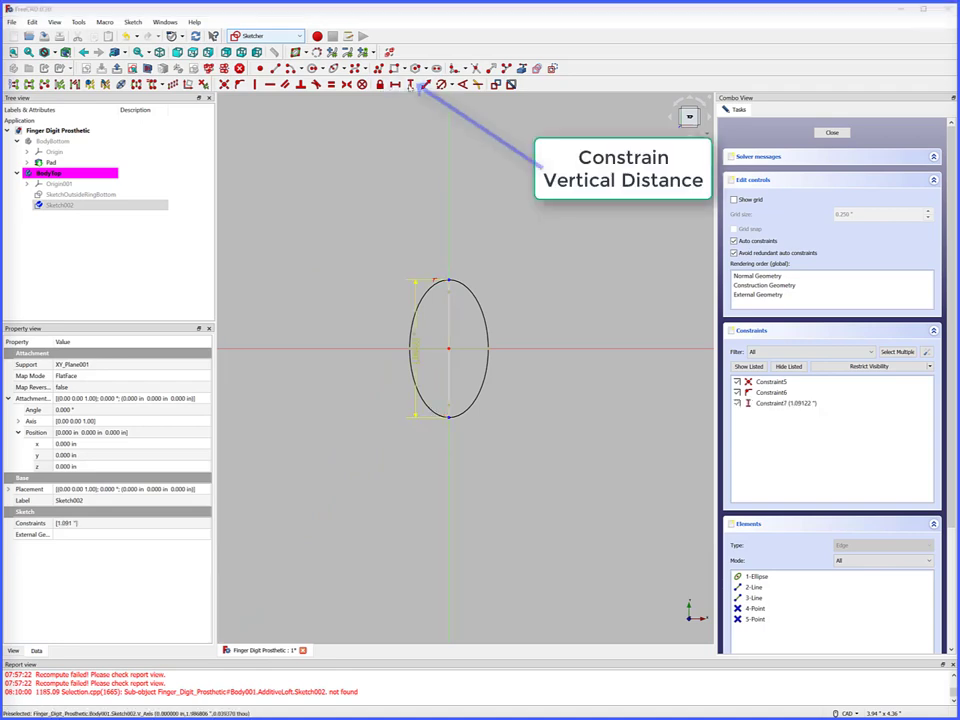
{"action": "type", "text": ".7"}
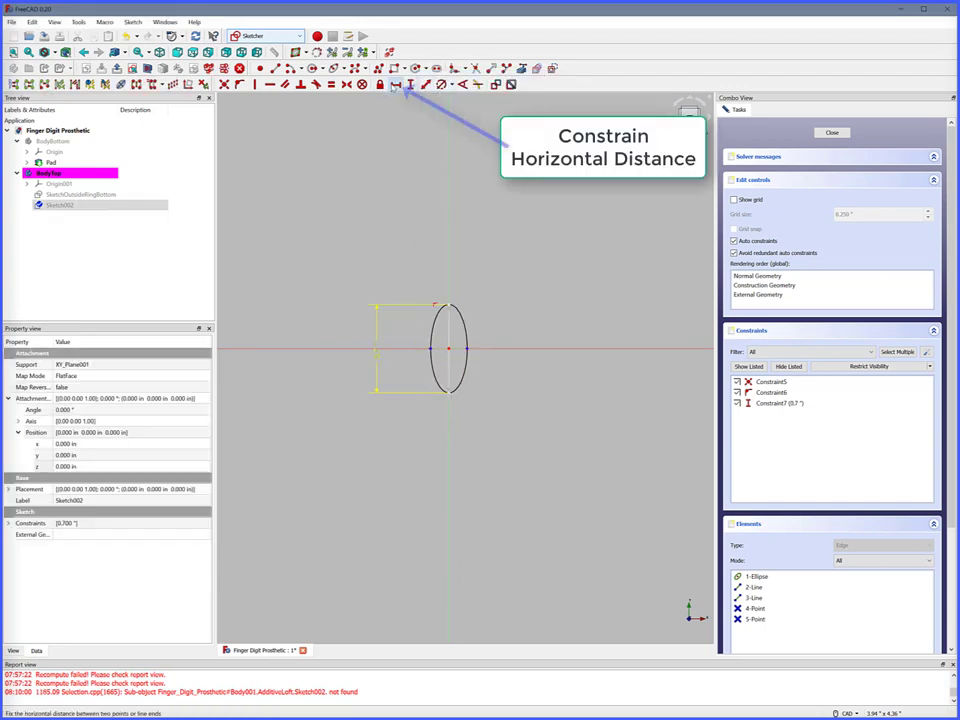
{"action": "left_click", "coordinate": [395, 84]}
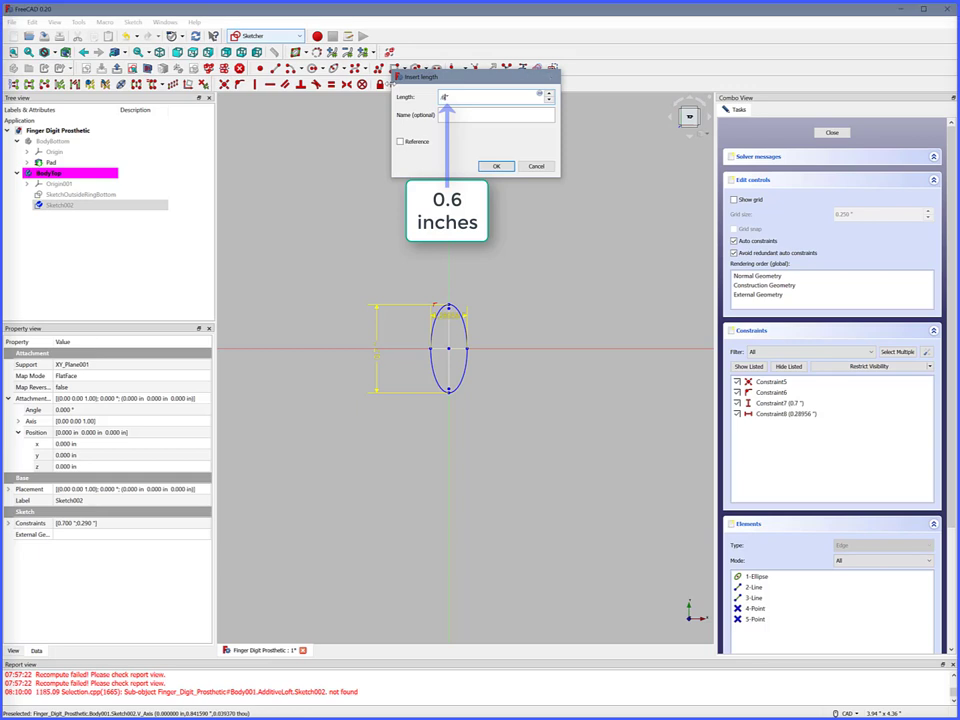
{"action": "type", "text": ".6"}
{"action": "key", "text": "Return"}
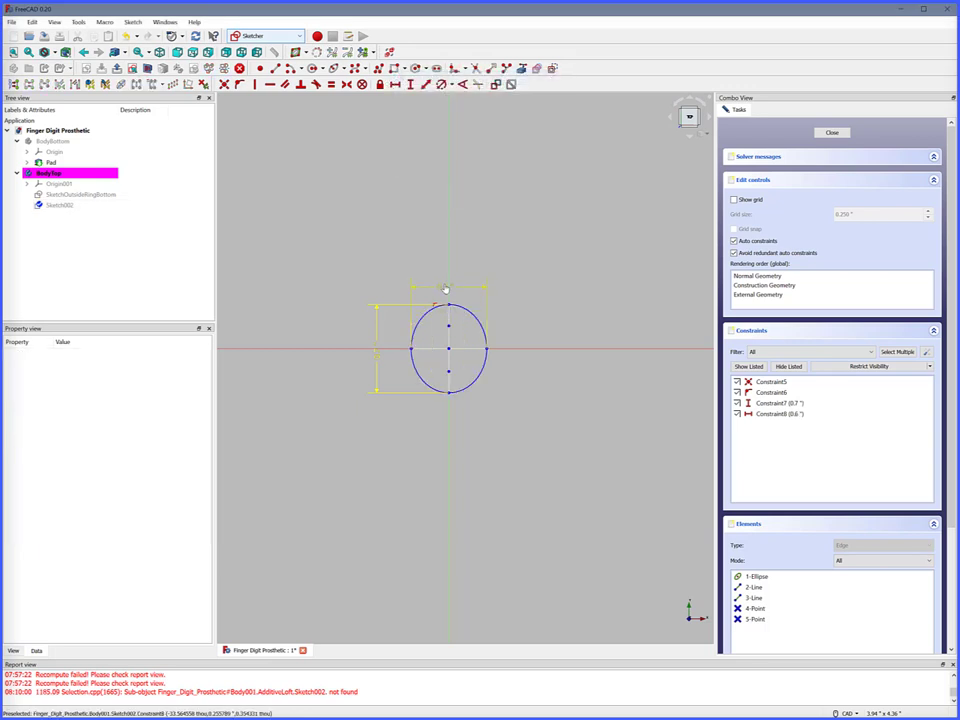
{"action": "left_click", "coordinate": [833, 134]}
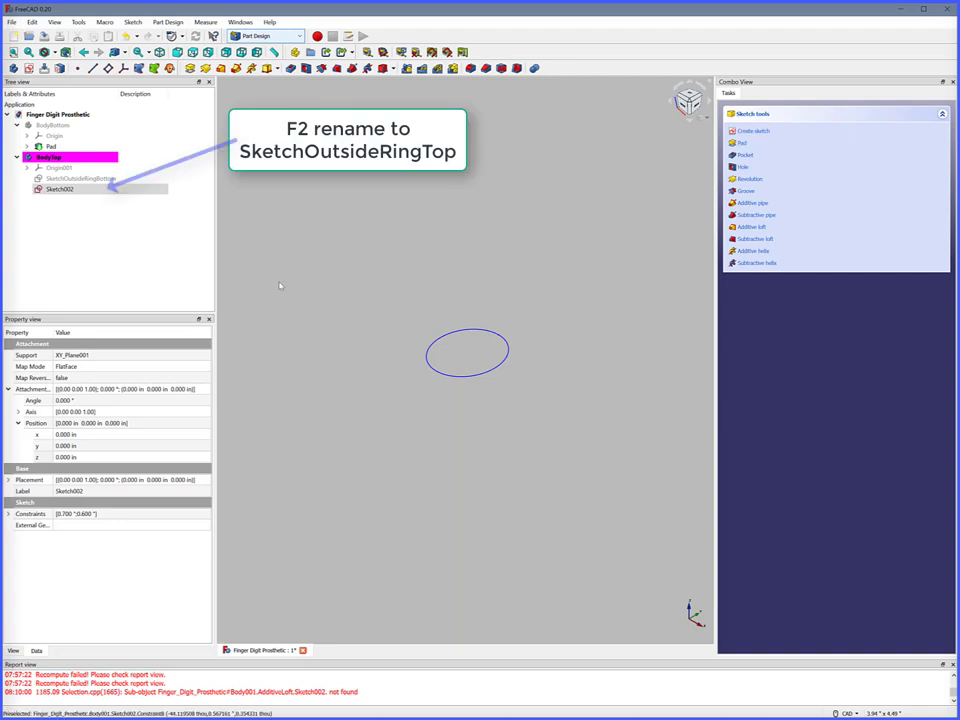
- Rename the new sketch as SketchOutsideRingTop and make SketchOutsideRingBottom visible again
{"action": "left_click", "coordinate": [66, 189]}
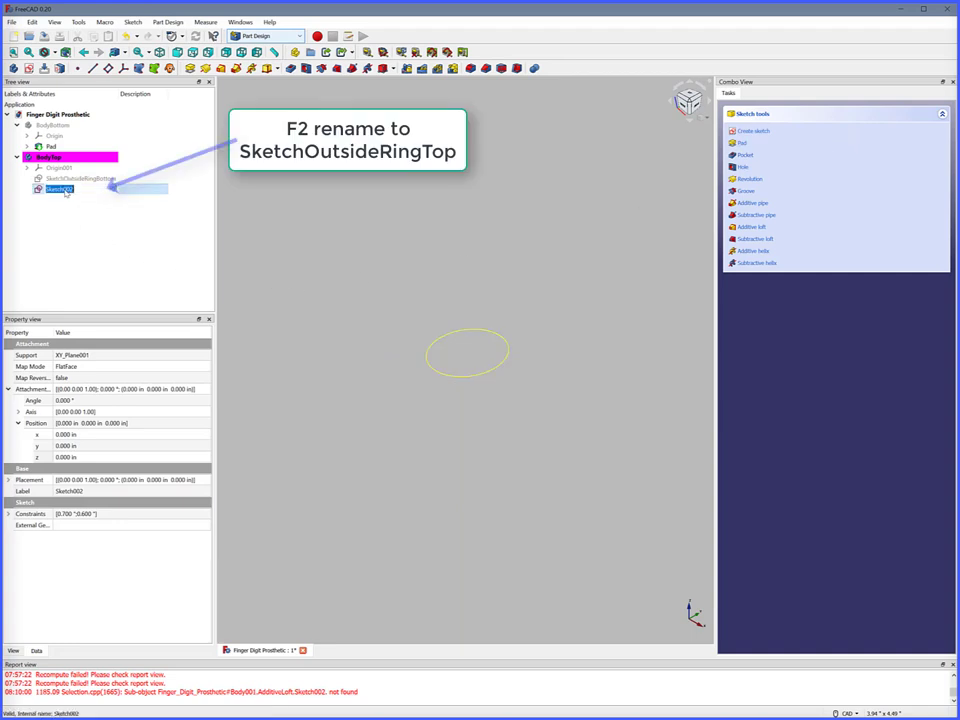
{"action": "key", "text": "F2"}
{"action": "left_click_drag", "start_coordinate": [64, 189], "coordinate": [201, 212]}
{"action": "type", "text": "OutsideRingTop"}
{"action": "key", "text": "Return"}
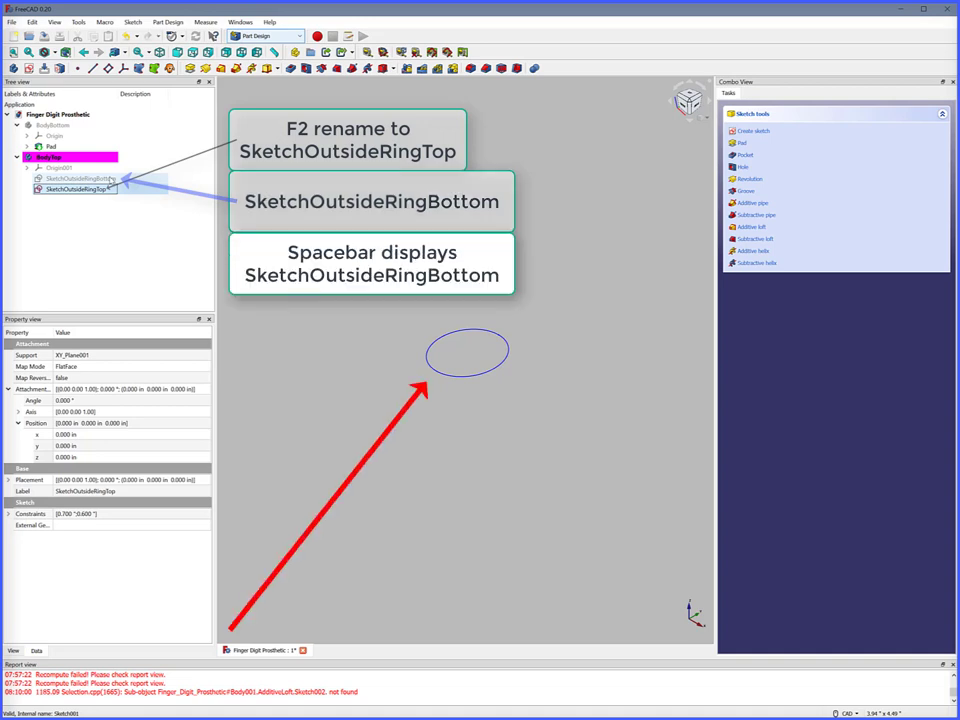
{"action": "left_click", "coordinate": [110, 179]}
{"action": "key", "text": "space"}
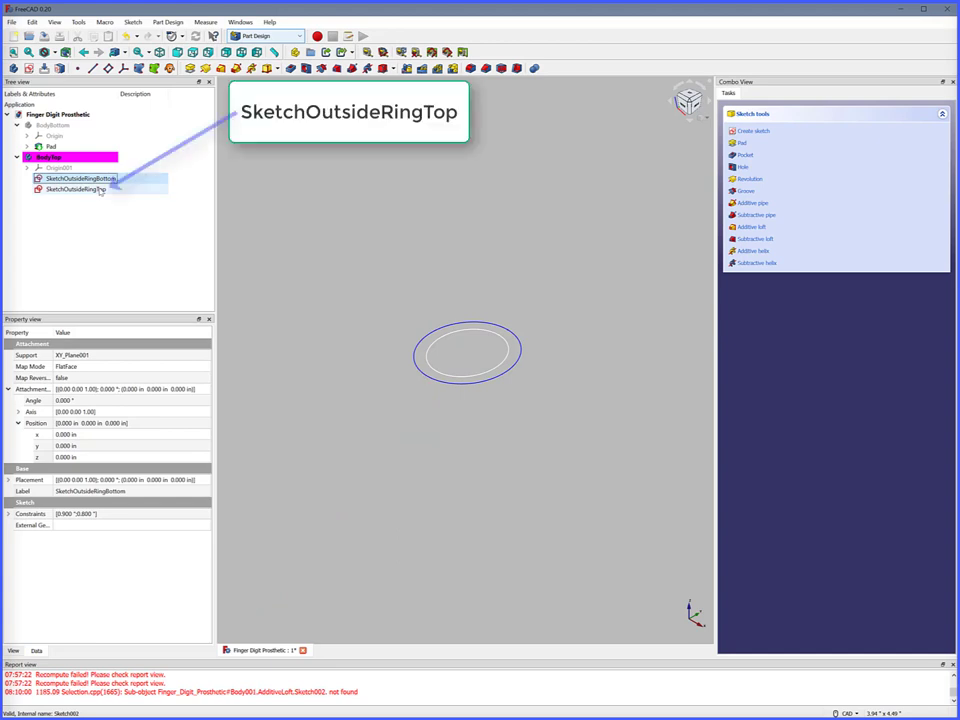
- Set SketchOutsideRingTop's attachment position to 0.75 inches in Z
{"action": "left_click", "coordinate": [101, 189]}
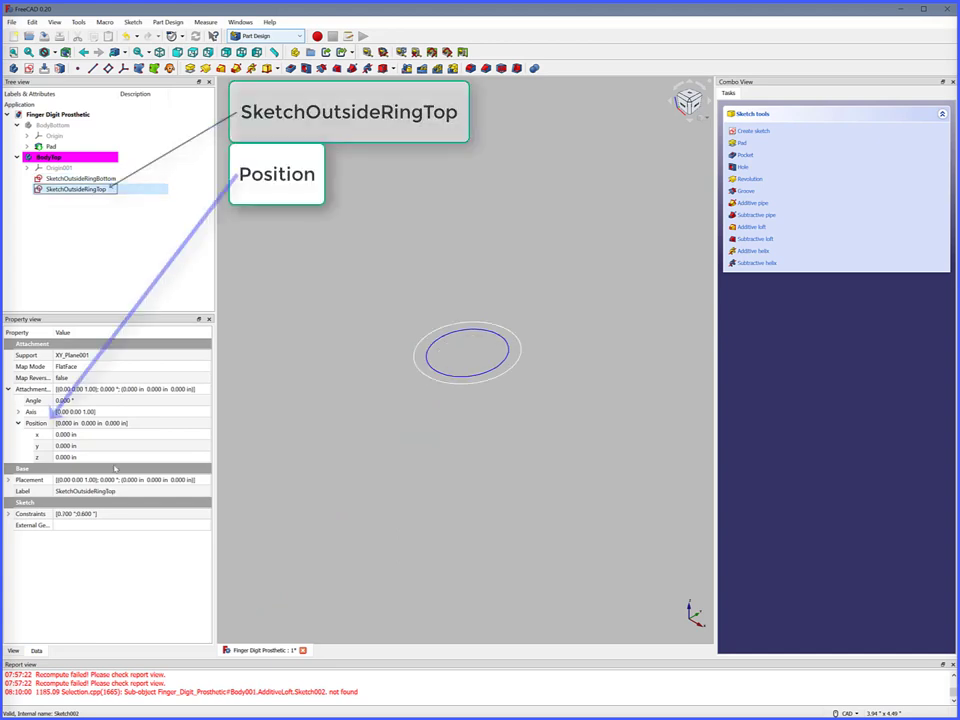
{"action": "left_click", "coordinate": [65, 457]}
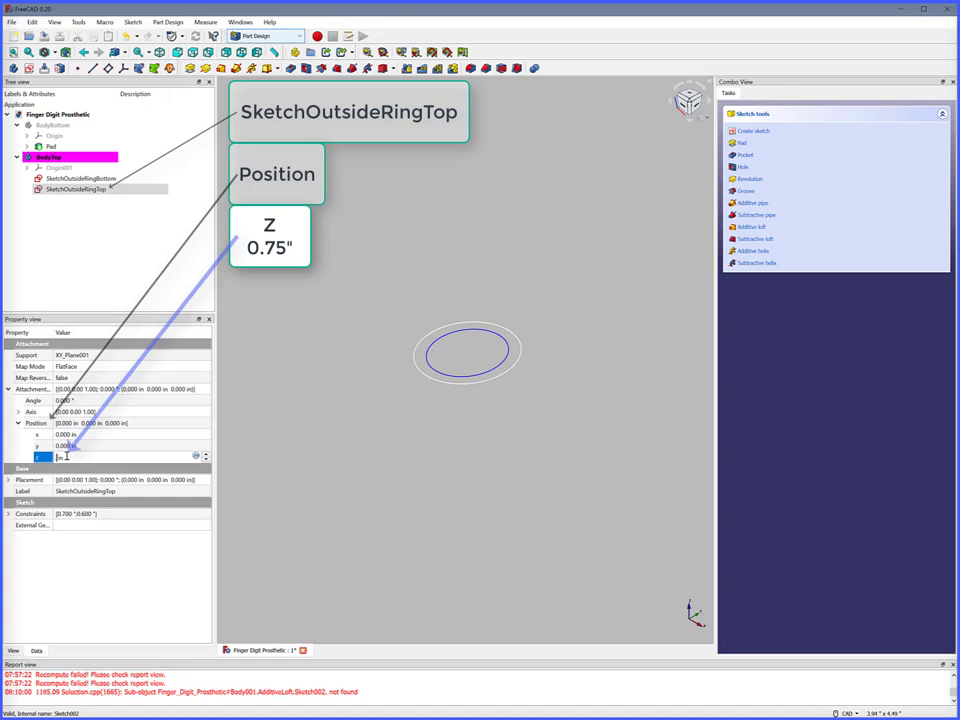
{"action": "type", "text": ".75"}
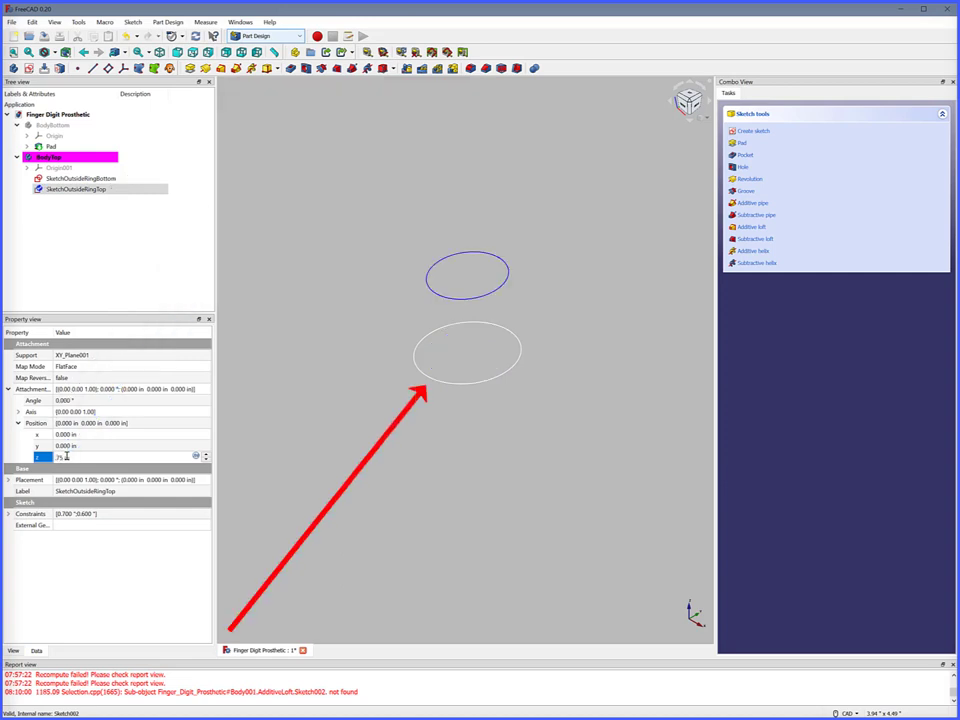
{"action": "key", "text": "Return"}
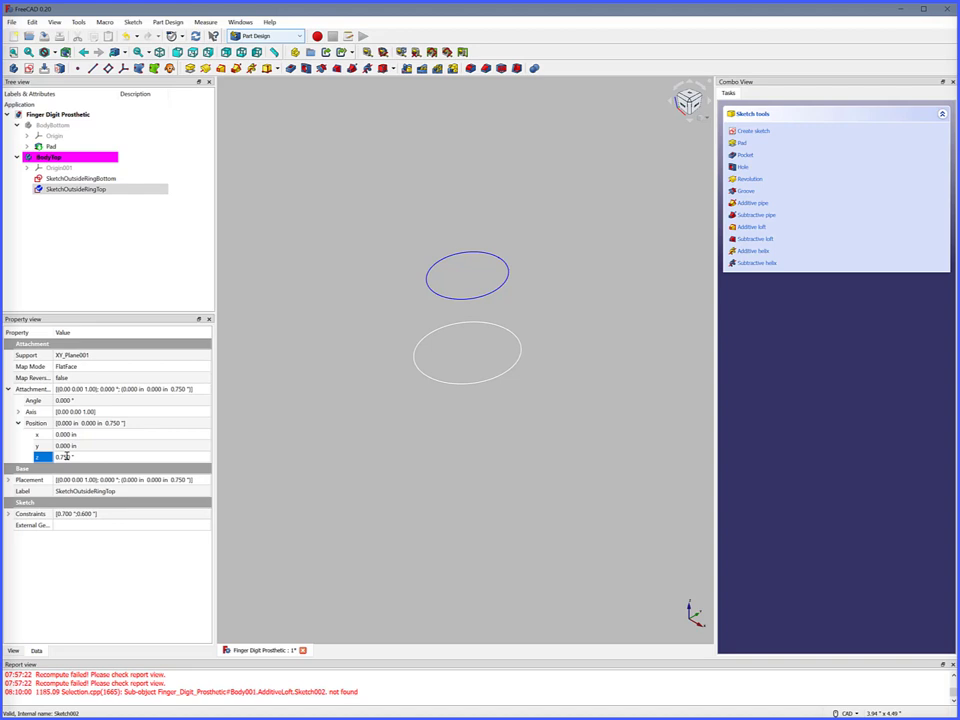
- Create an additive loft from SketchOutsideRingTop to SketchOutsideRingBottom
{"action": "left_click", "coordinate": [480, 298]}
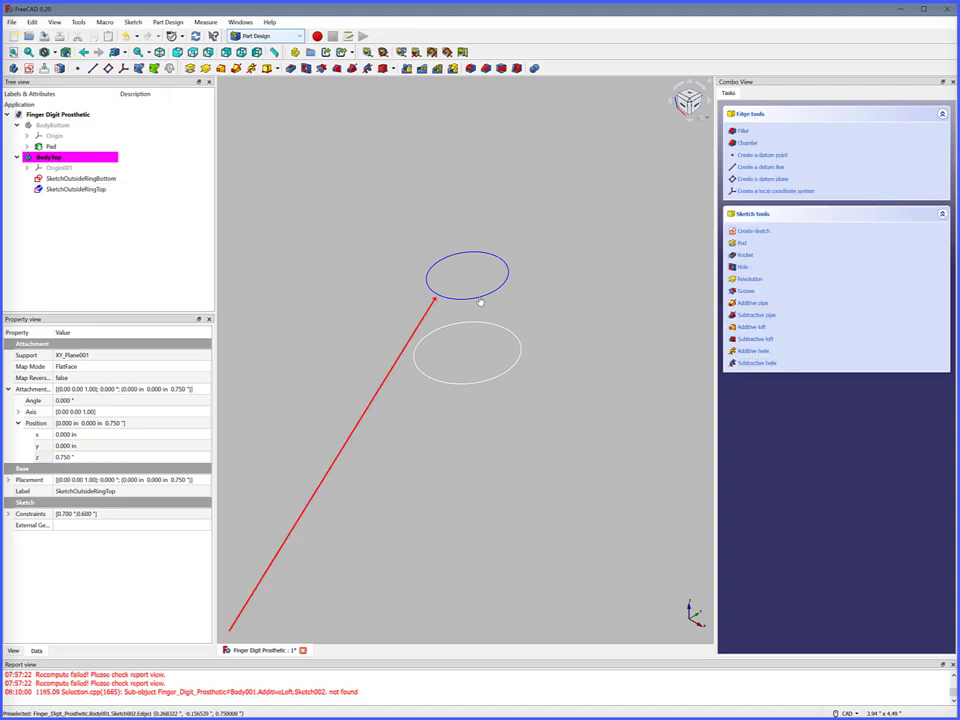
{"action": "left_click", "coordinate": [473, 387], "text": "ctrl"}
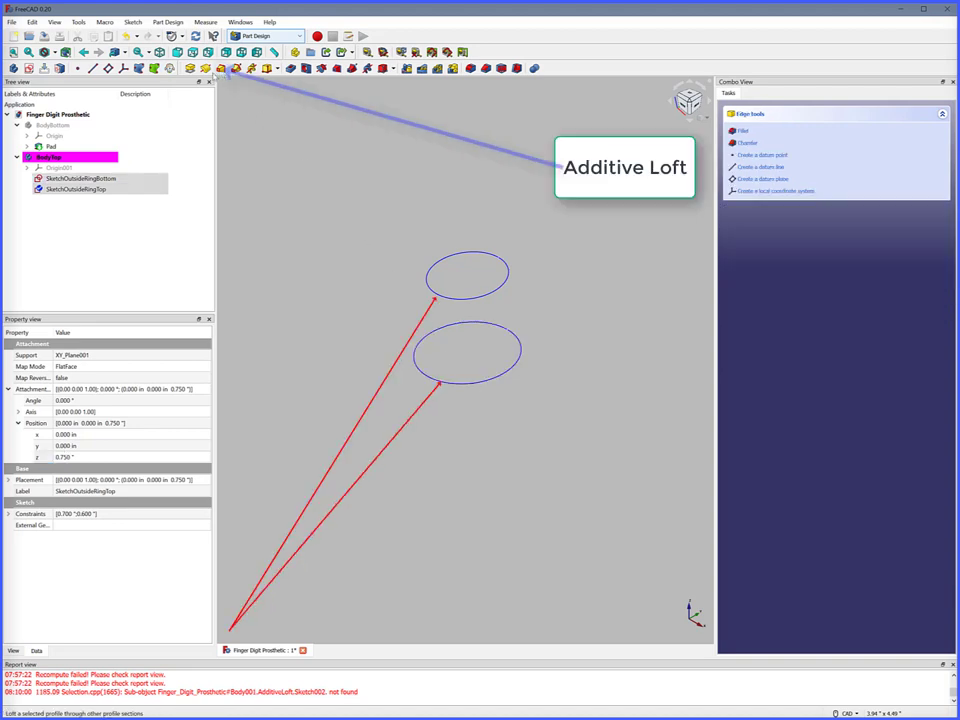
{"action": "left_click", "coordinate": [221, 69]}
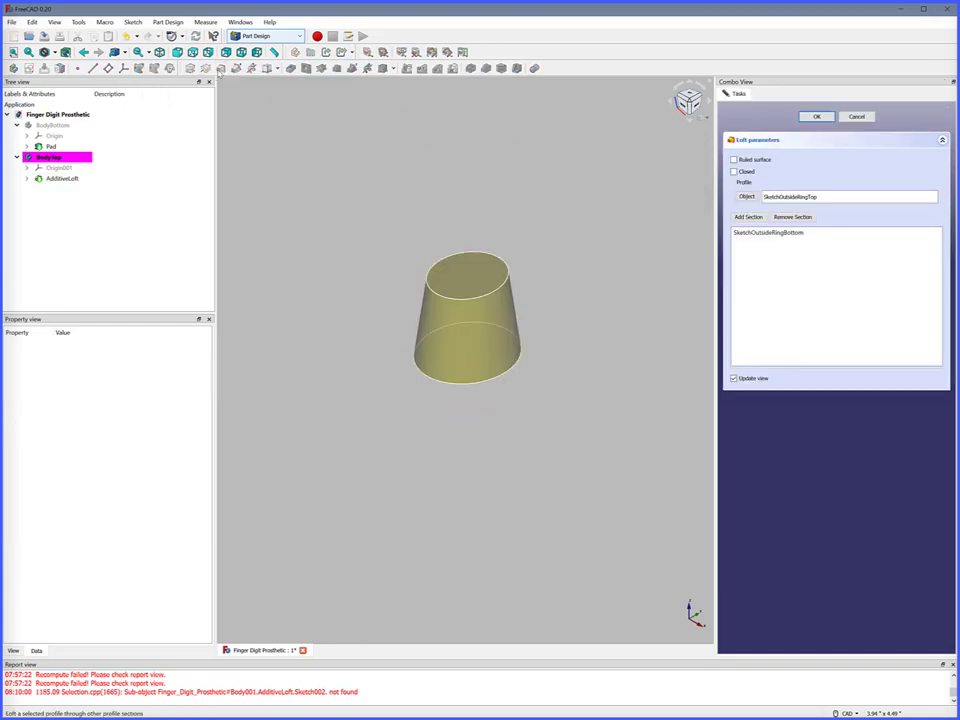
- Open the loft's SketchOutsideRingBottom for editing and draw a smaller tilted ellipse by center inside the existing one, centred just below the origin
{"action": "left_click", "coordinate": [27, 178]}
{"action": "left_click", "coordinate": [86, 199]}
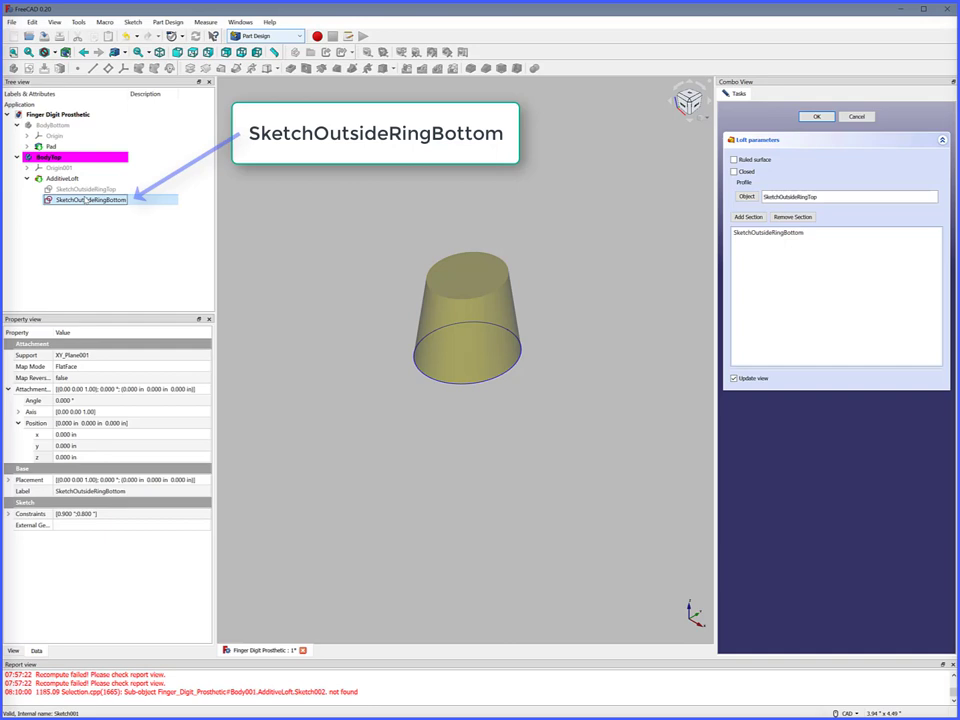
{"action": "double_click", "coordinate": [86, 199]}
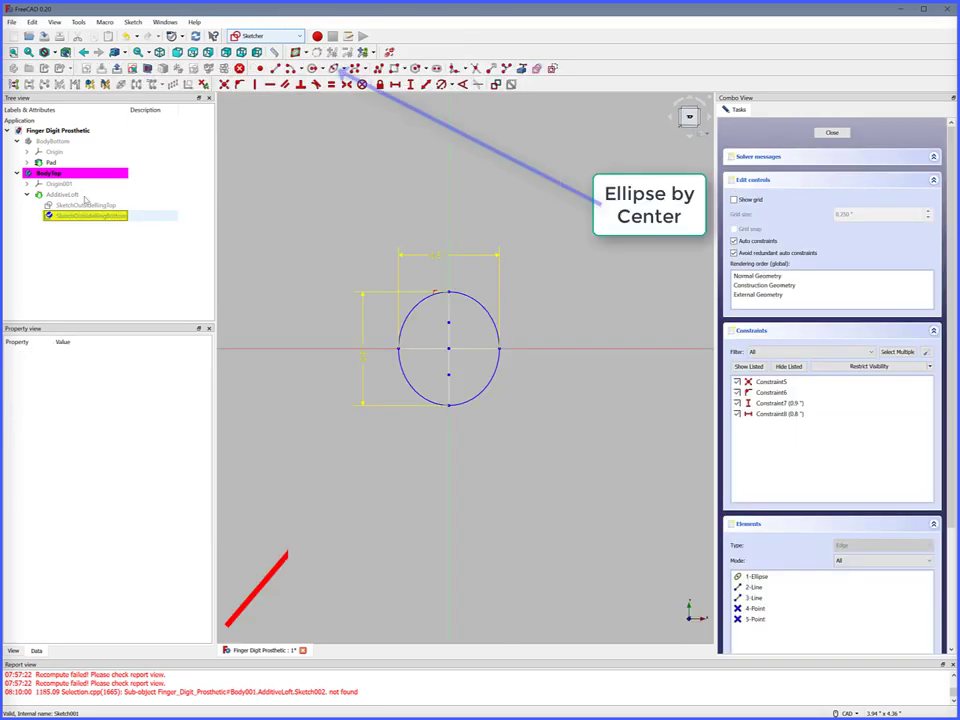
{"action": "left_click", "coordinate": [453, 361]}
{"action": "left_click", "coordinate": [436, 322]}
{"action": "left_click", "coordinate": [436, 322]}
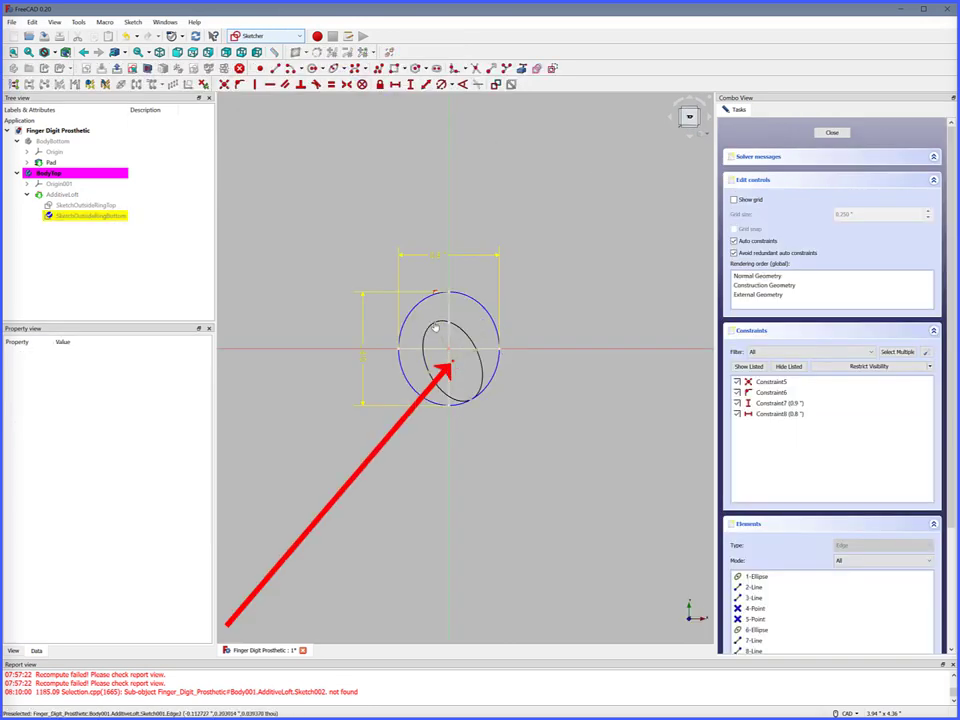
{"action": "right_click", "coordinate": [436, 322]}
- Constrain the inner ellipse's centre coincident with the origin and its upper major-axis end onto the outer ellipse's vertical axis line
{"action": "left_click", "coordinate": [449, 349]}
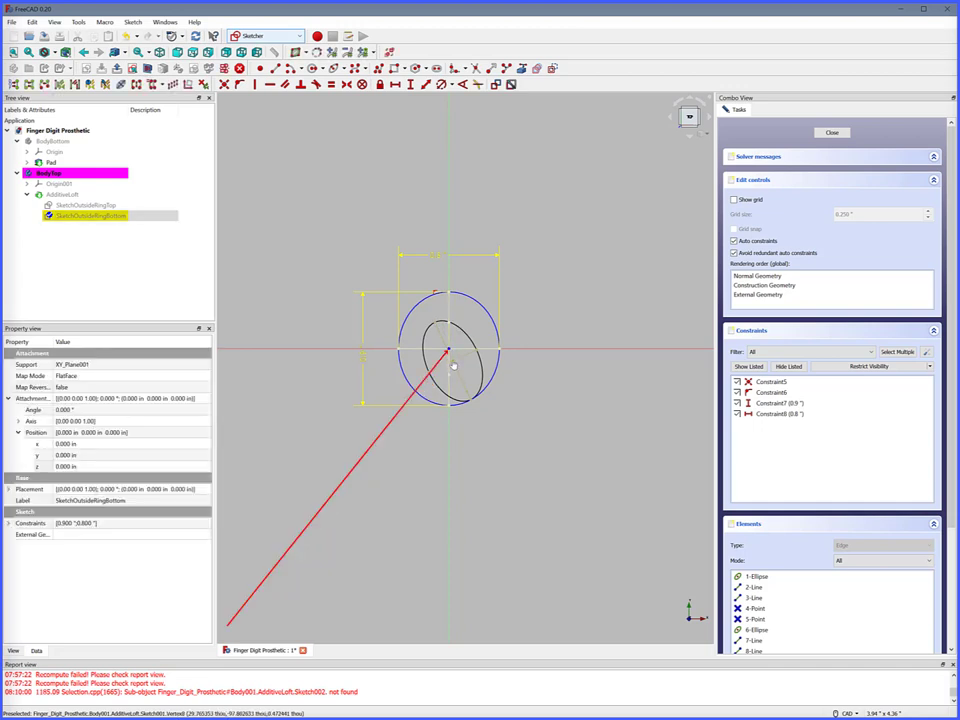
{"action": "left_click", "coordinate": [453, 364]}
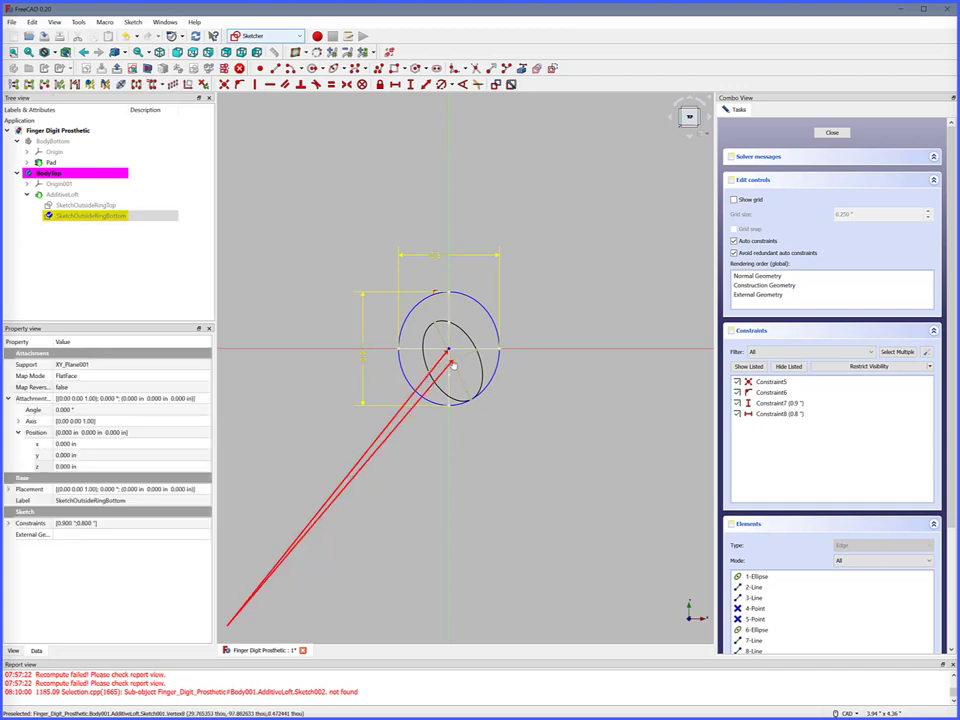
{"action": "left_click", "coordinate": [227, 85]}
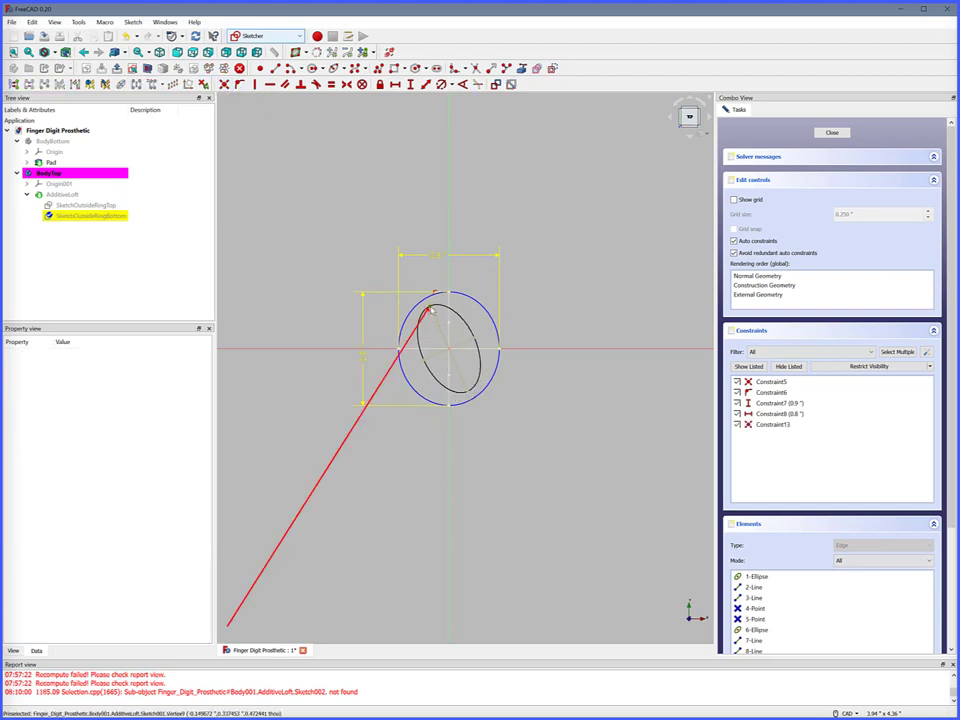
{"action": "left_click", "coordinate": [447, 325]}
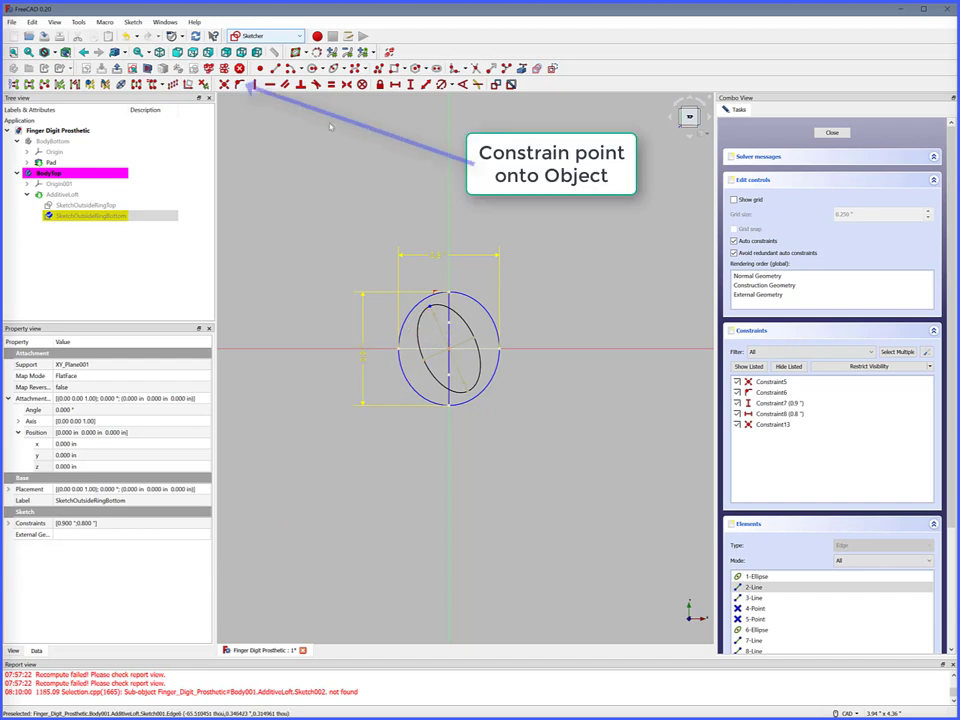
{"action": "left_click", "coordinate": [247, 88]}
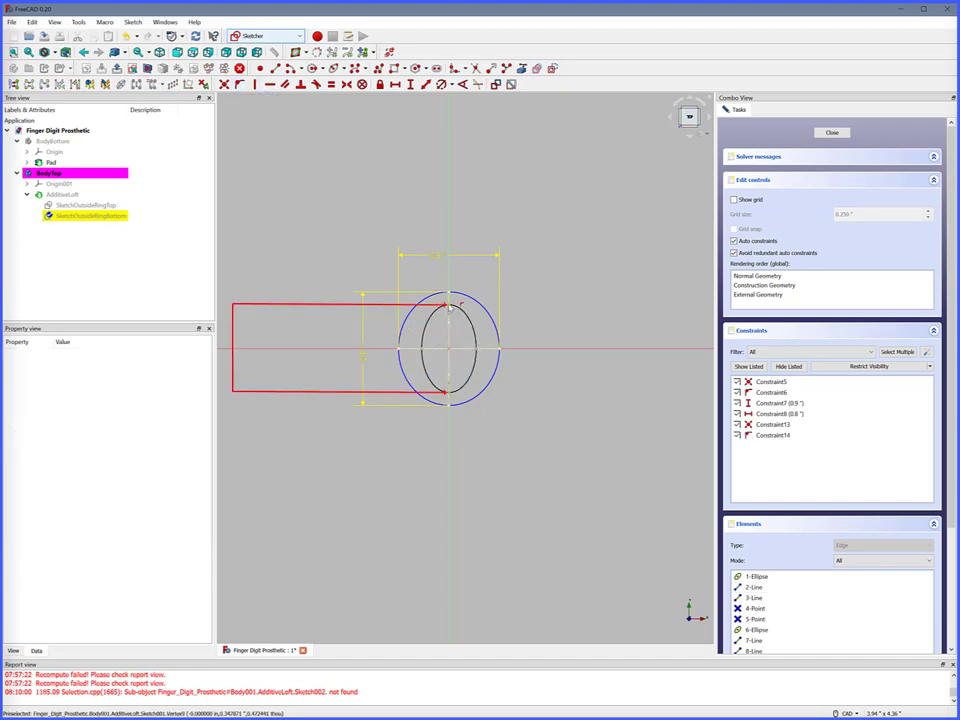
- Constrain the inner ellipse to a vertical distance of 0.85 inches and a horizontal distance of 0.75 inches, and close the sketch
{"action": "left_click", "coordinate": [462, 398]}
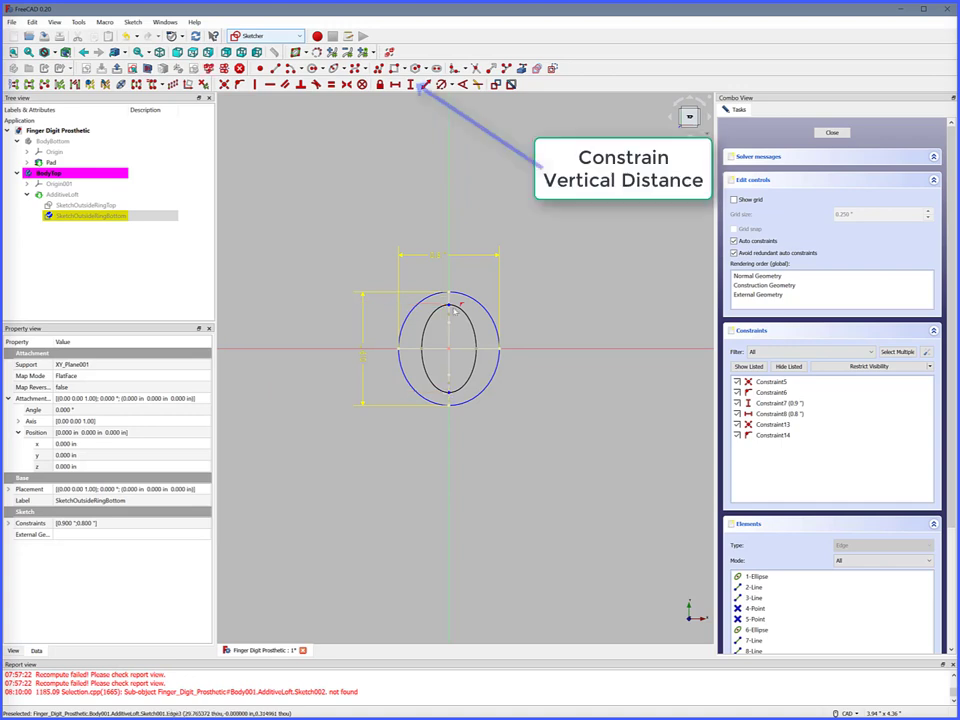
{"action": "left_click", "coordinate": [410, 84]}
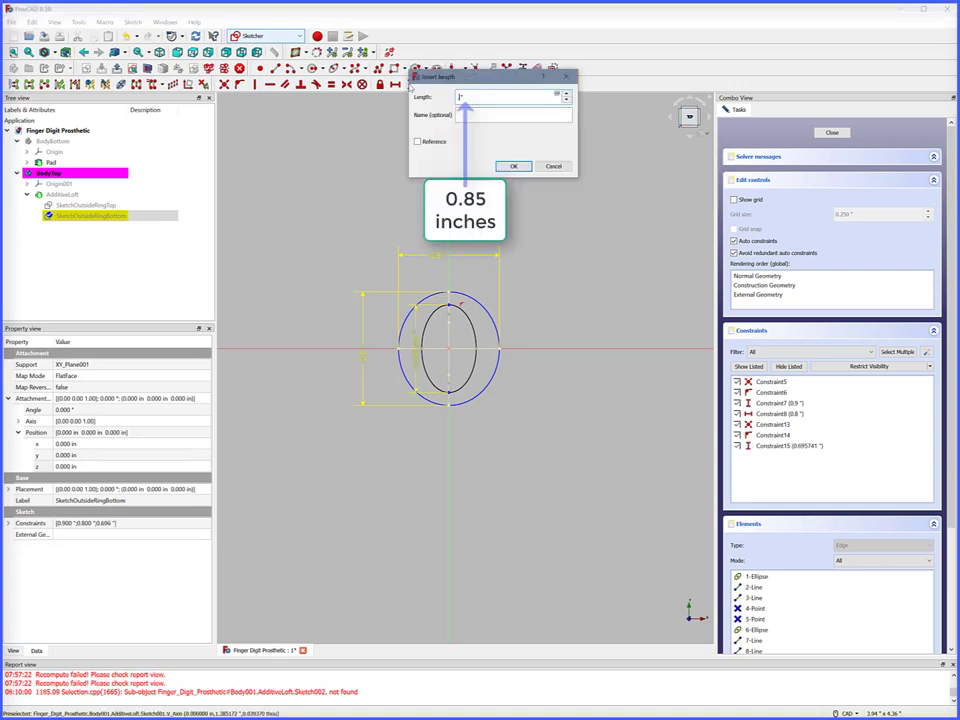
{"action": "type", "text": ".85"}
{"action": "type", "text": "5"}
{"action": "key", "text": "Return"}
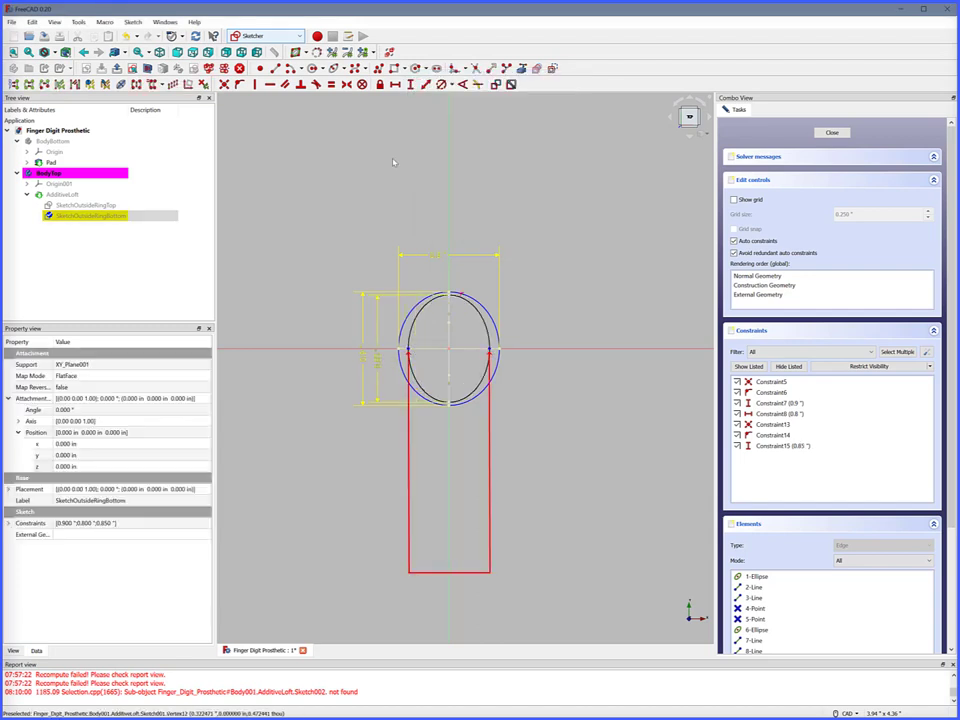
{"action": "left_click", "coordinate": [396, 85]}
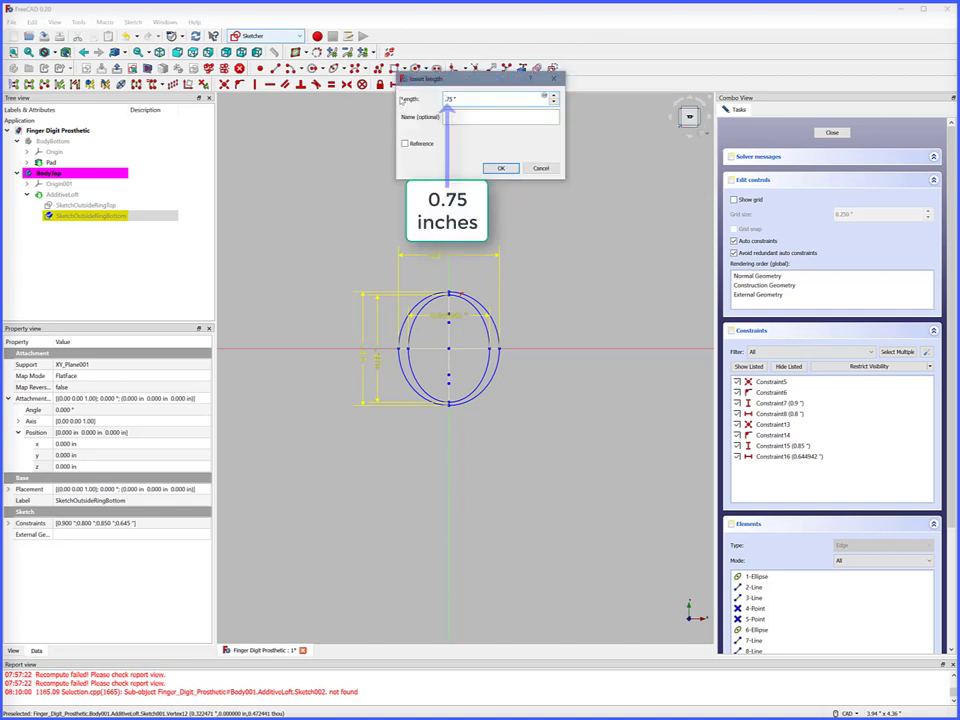
{"action": "type", "text": ".75"}
{"action": "key", "text": "Return"}
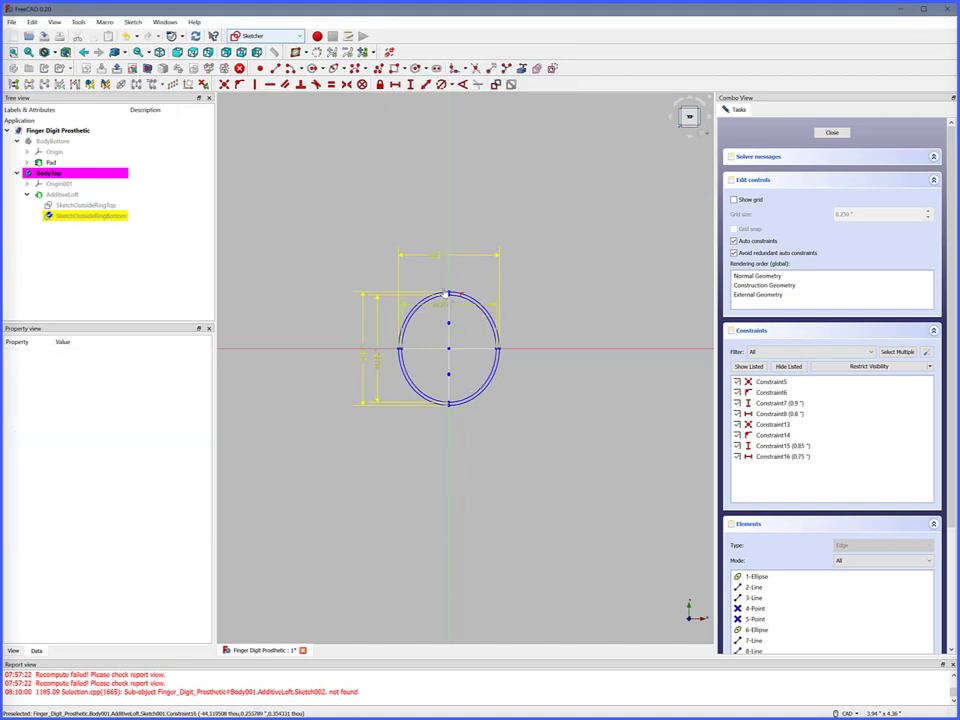
{"action": "left_click", "coordinate": [830, 133]}
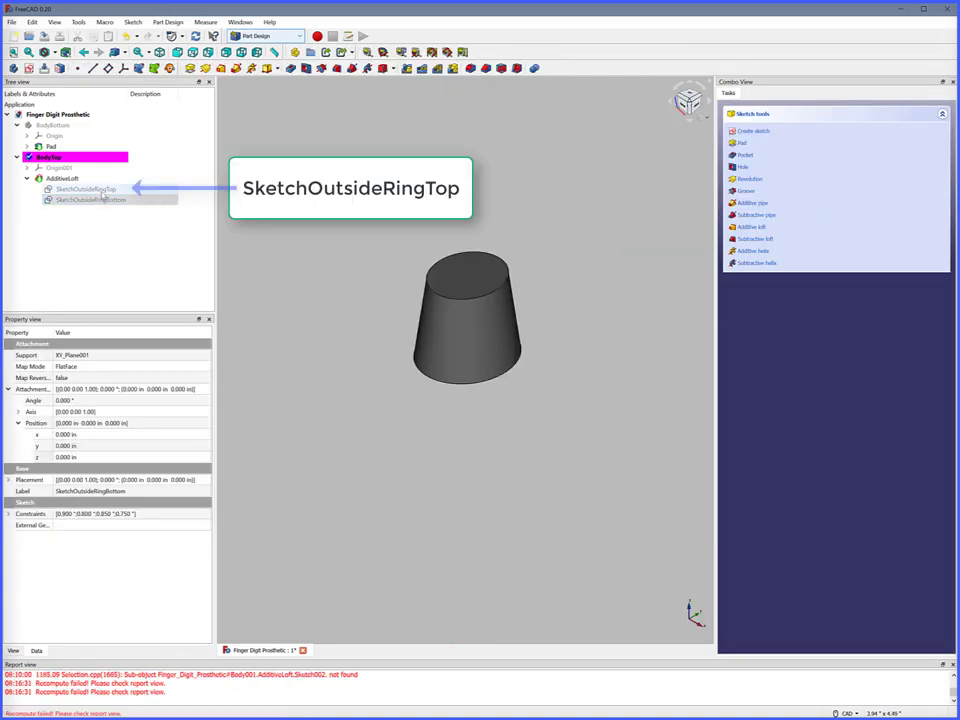
- Draw a smaller tilted ellipse by center inside SketchOutsideRingTop's ellipse and constrain its centre coincident with the origin
{"action": "left_click", "coordinate": [103, 190]}
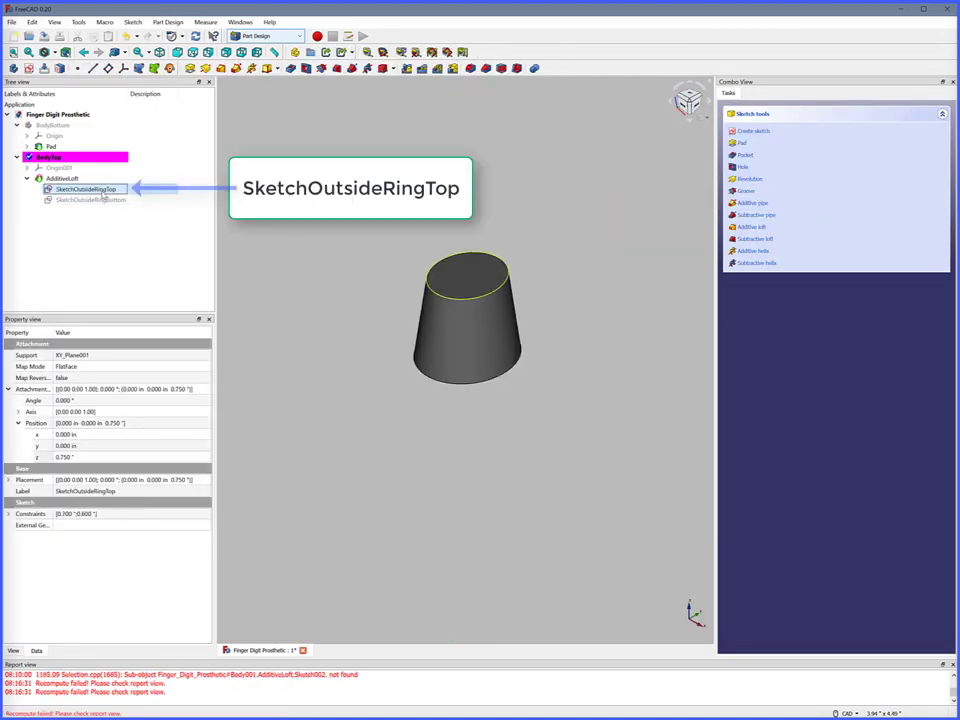
{"action": "double_click", "coordinate": [103, 190]}
{"action": "left_click", "coordinate": [324, 68]}
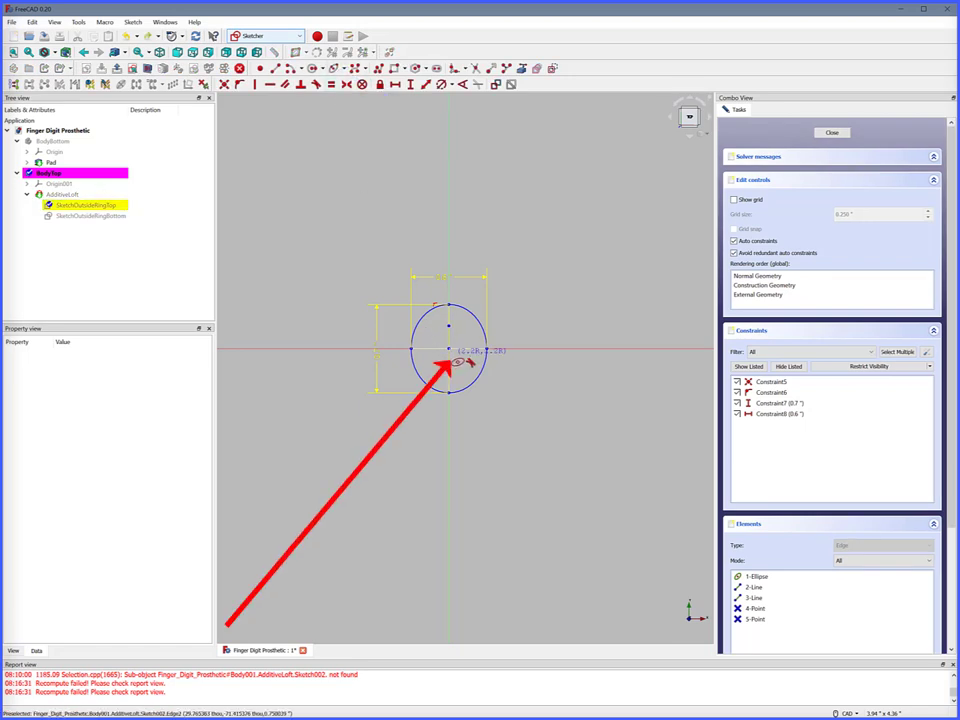
{"action": "left_click", "coordinate": [440, 330]}
{"action": "left_click", "coordinate": [439, 329]}
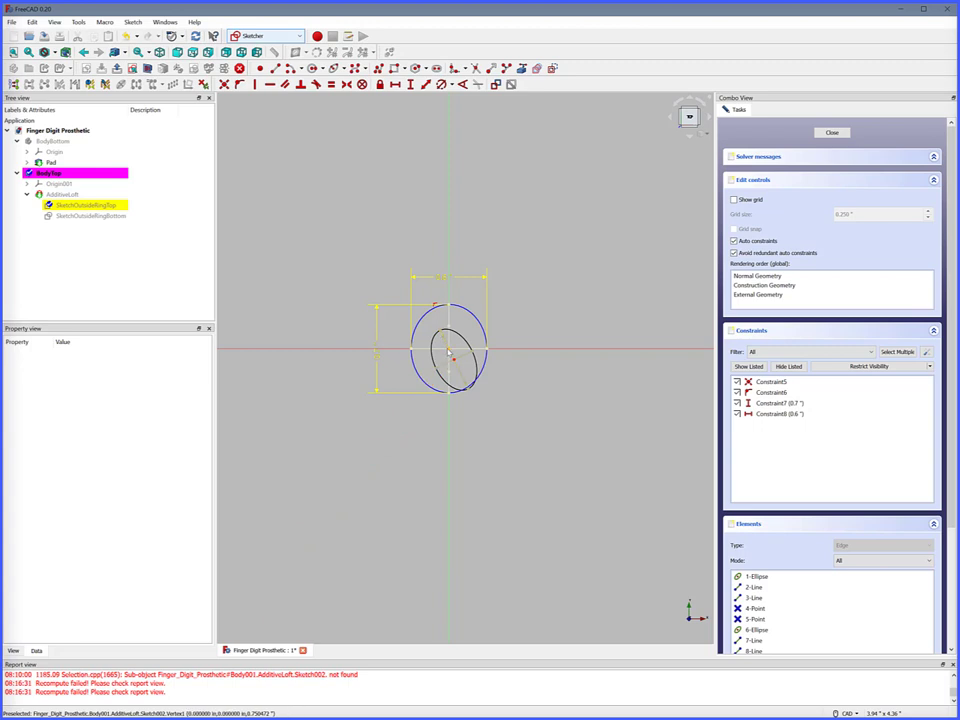
{"action": "left_click", "coordinate": [454, 360]}
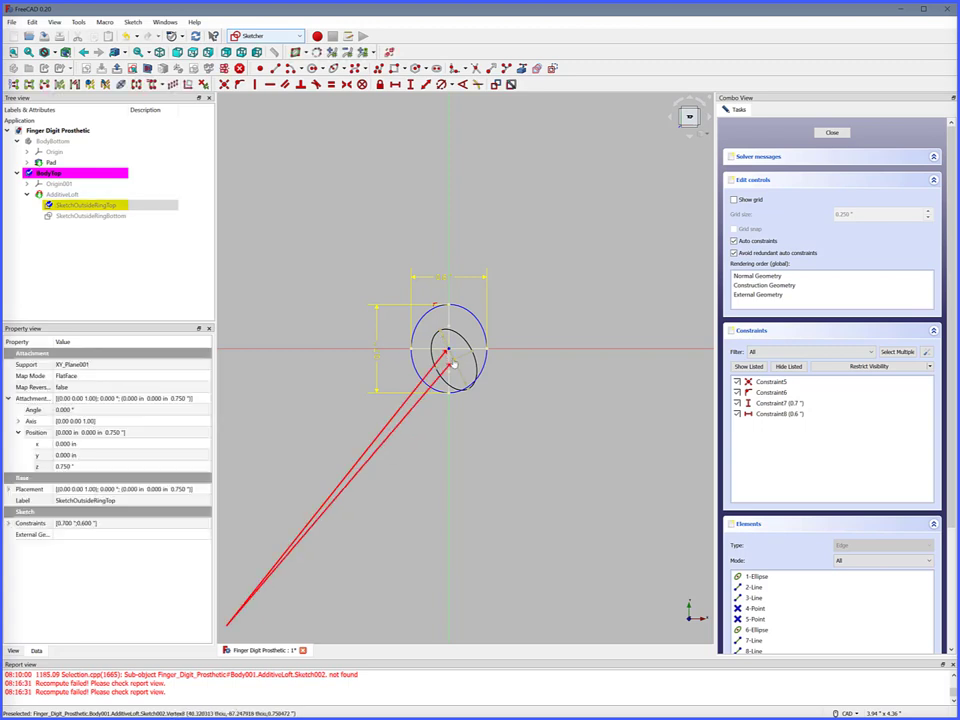
{"action": "left_click", "coordinate": [224, 84]}
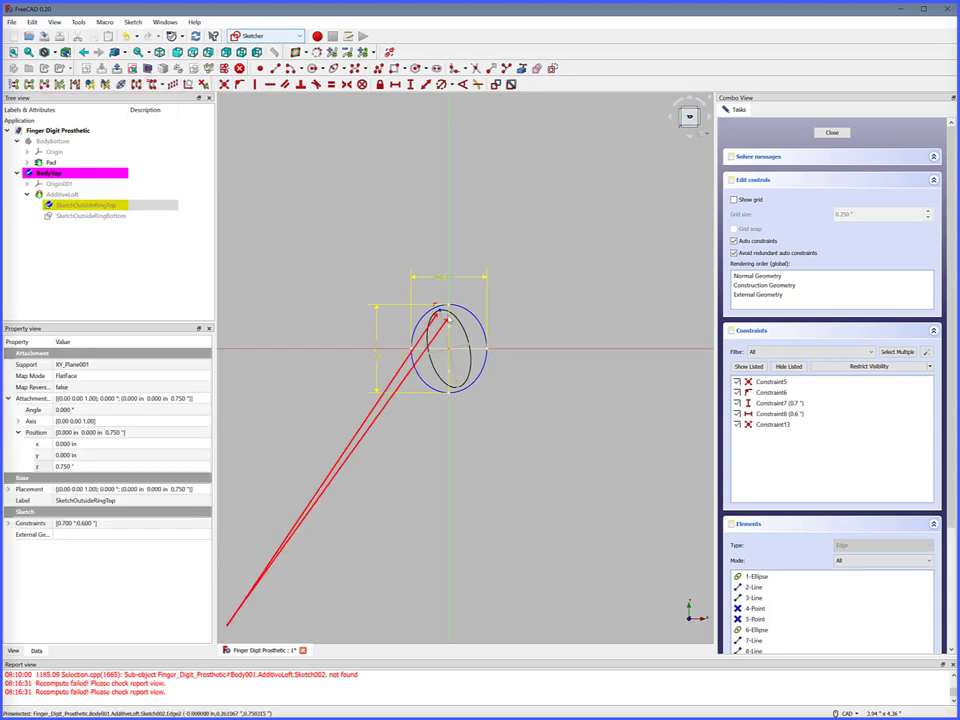
- Constrain the inner ellipse's upper major-axis end onto the vertical axis and its end-to-end vertical distance to 0.65 inches
{"action": "left_click", "coordinate": [241, 85]}
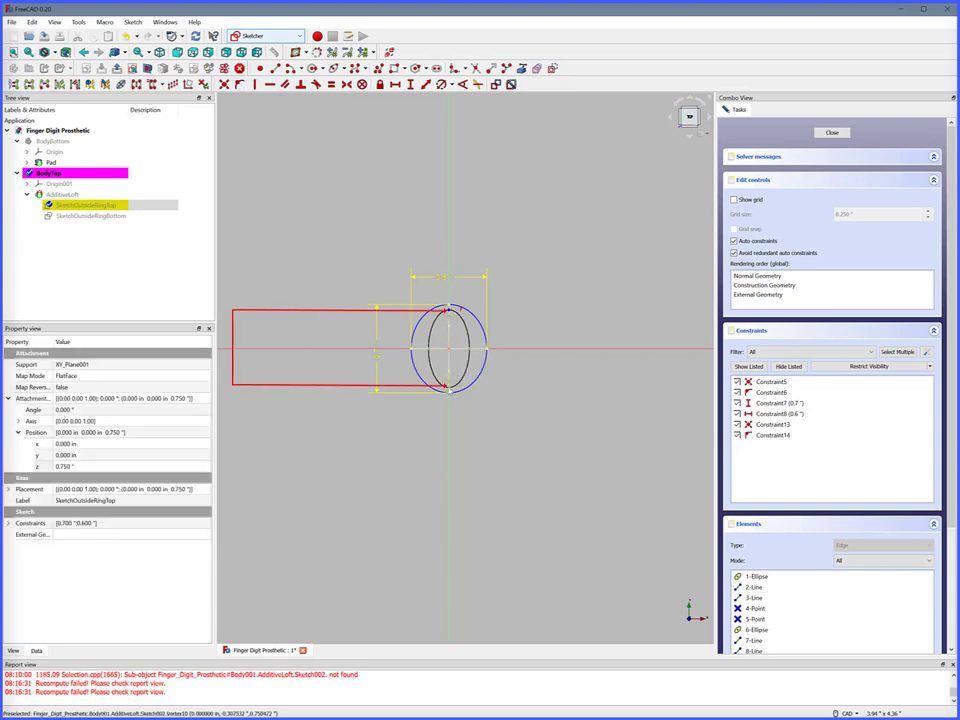
{"action": "left_click", "coordinate": [411, 86]}
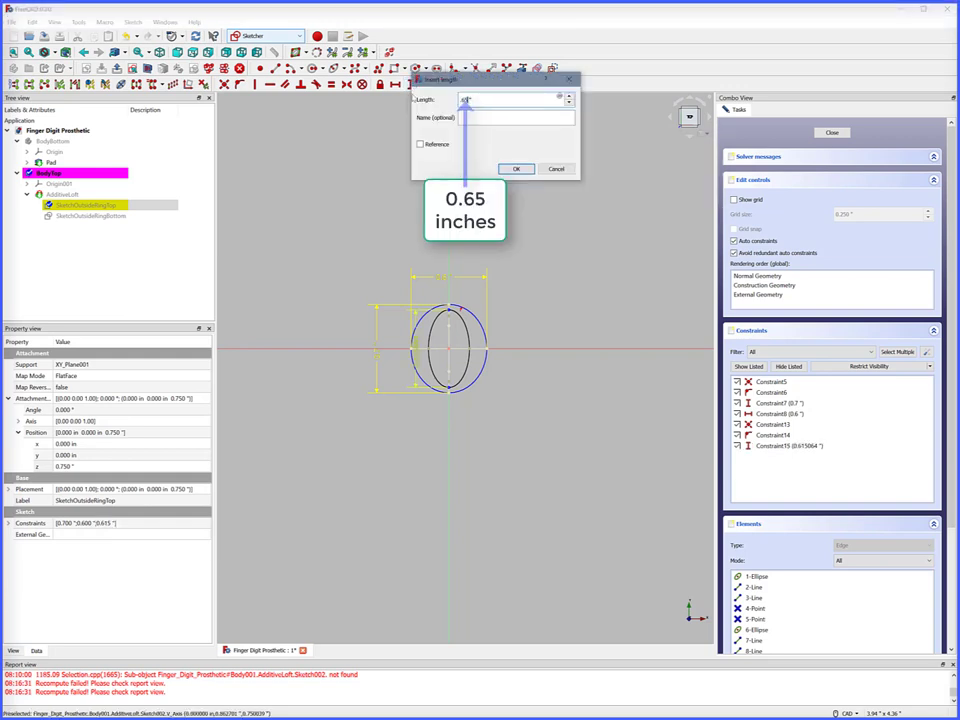
{"action": "key", "text": "Return"}
{"action": "left_click_drag", "start_coordinate": [416, 350], "coordinate": [386, 359]}
- Constrain the horizontal distance between the inner ellipse's minor-axis ends to 0.55 inches and close the sketch
{"action": "left_click", "coordinate": [424, 349]}
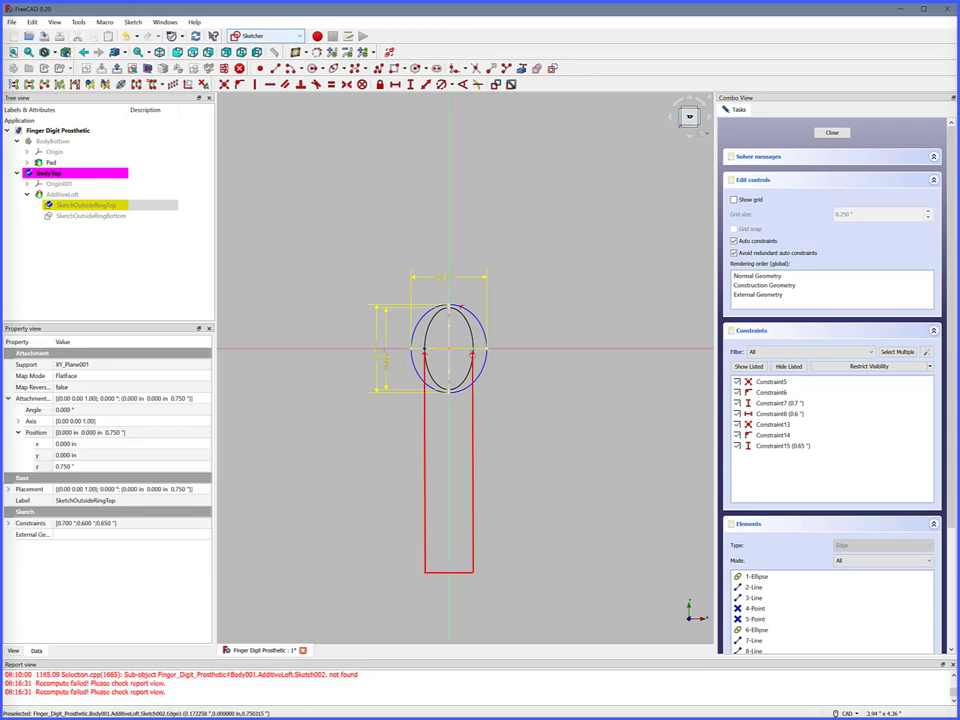
{"action": "left_click", "coordinate": [395, 85]}
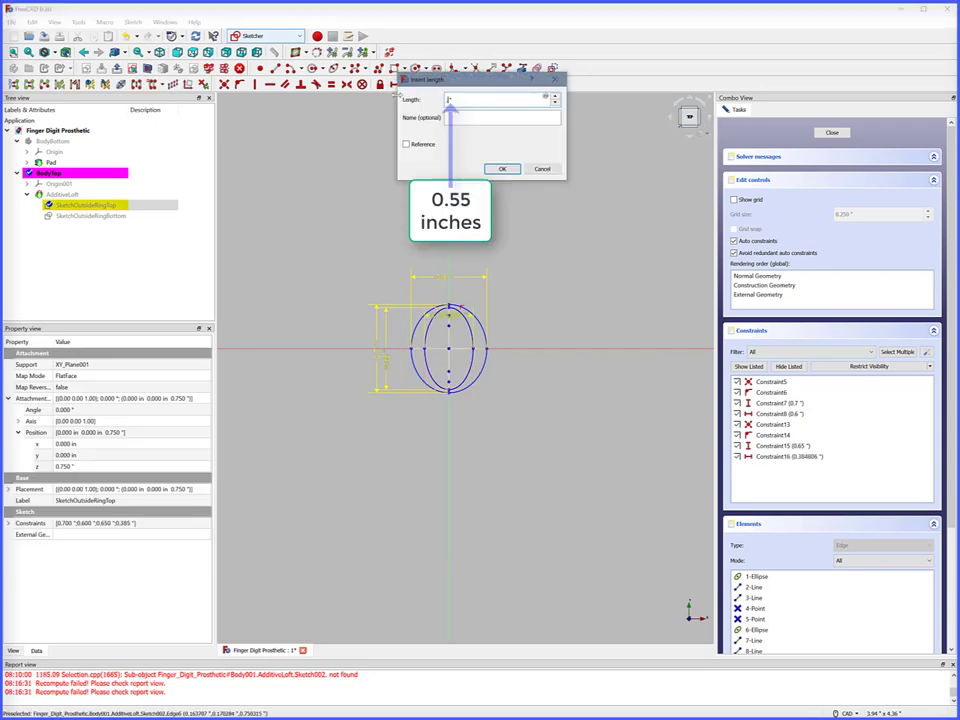
{"action": "type", "text": ".55"}
{"action": "key", "text": "Return"}
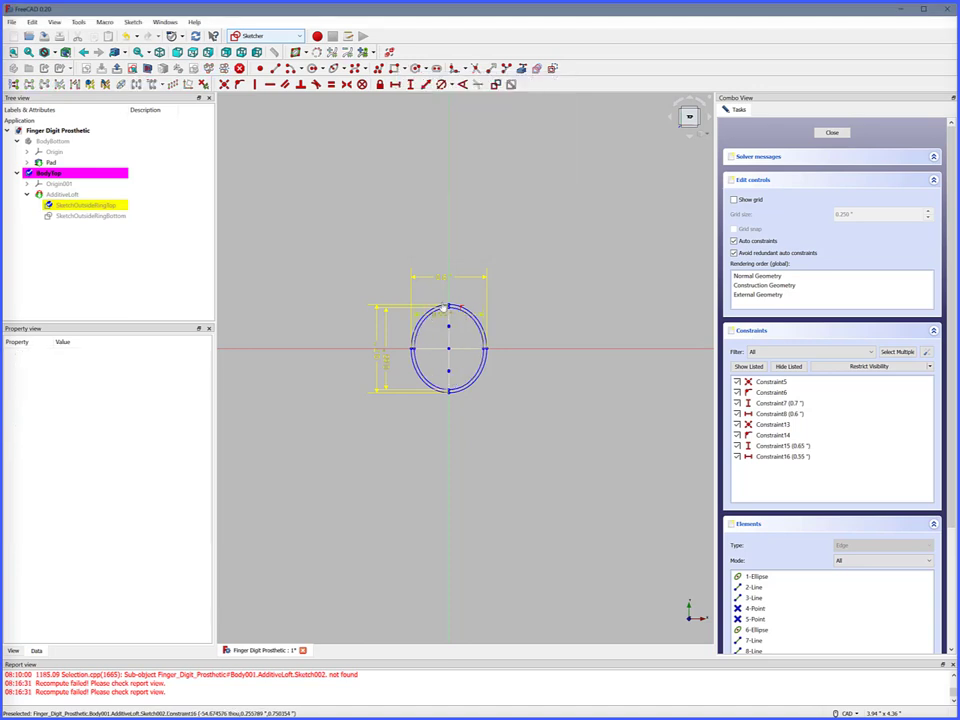
{"action": "left_click", "coordinate": [833, 133]}
{"action": "middle_click_drag", "start_coordinate": [407, 423], "coordinate": [420, 337]}
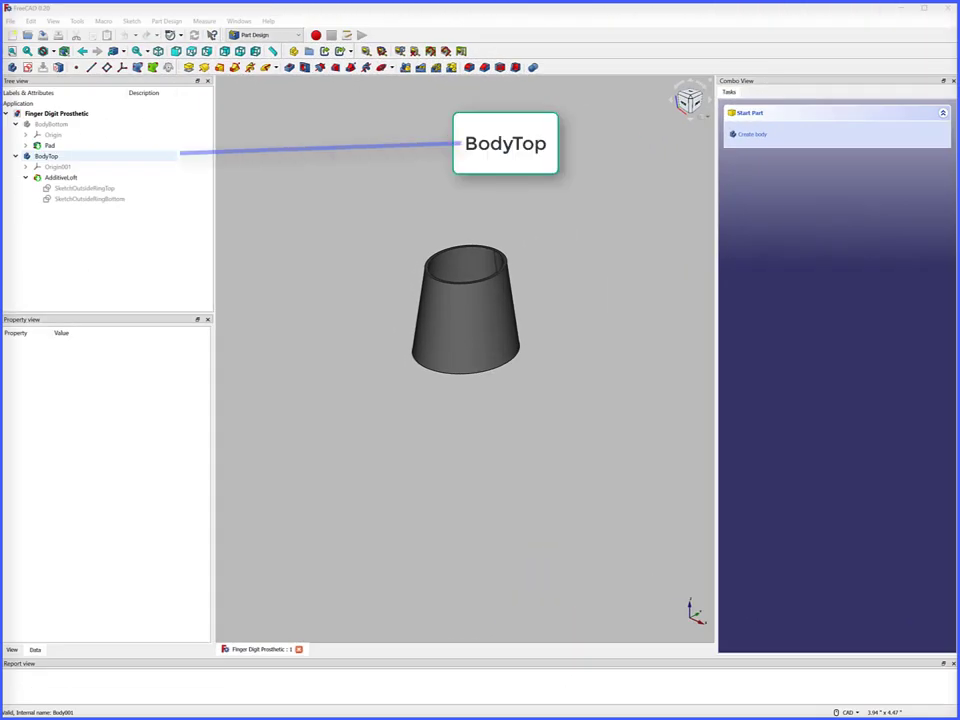
- Start an additive ellipsoid in BodyTop attached to the XY plane, with radii 0.35, 0.3 and 0.35 inches
{"action": "left_click", "coordinate": [47, 157]}
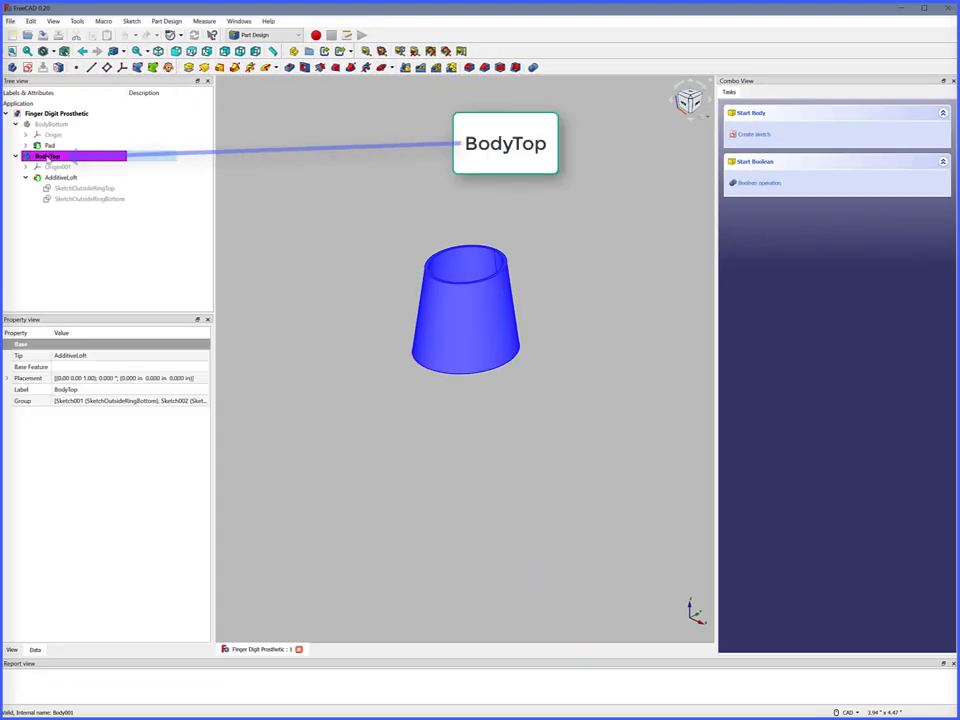
{"action": "left_click", "coordinate": [276, 67]}
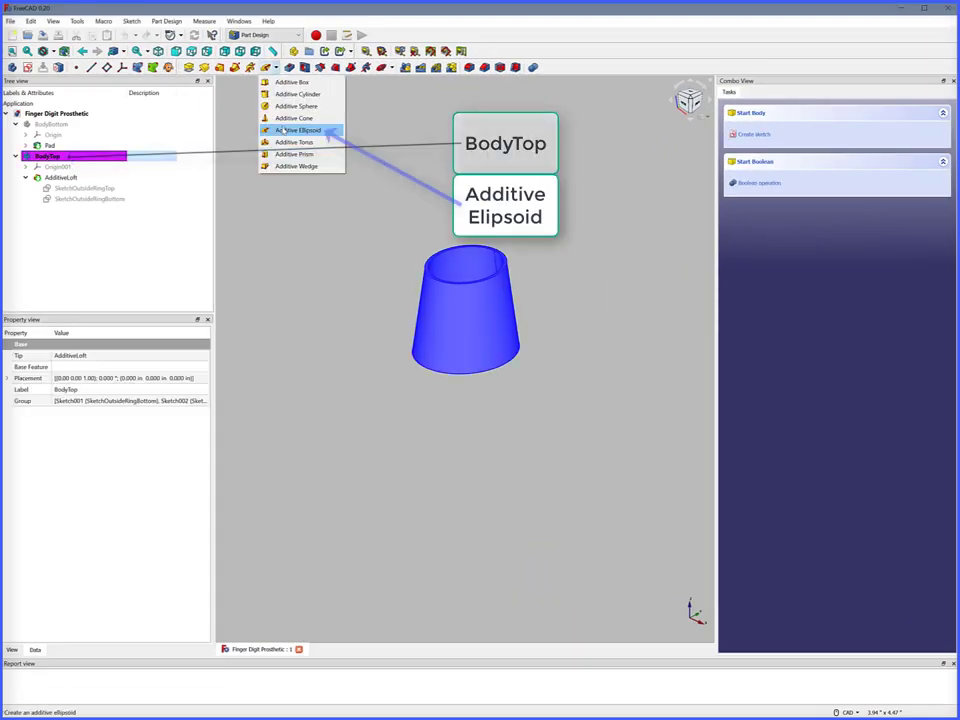
{"action": "left_click", "coordinate": [291, 130]}
{"action": "left_click", "coordinate": [448, 392]}
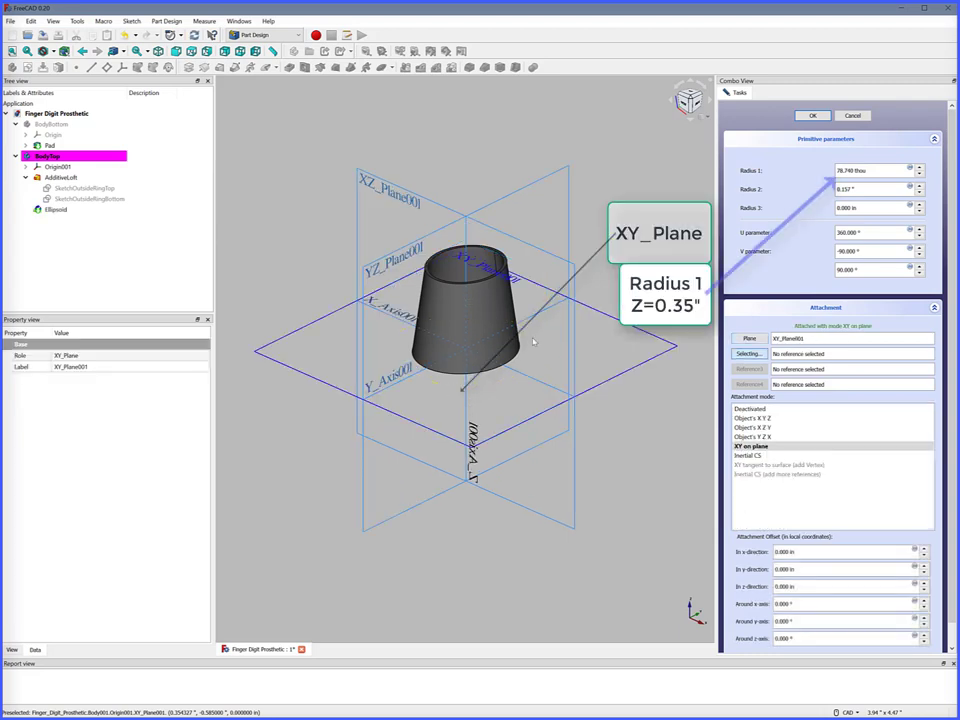
{"action": "type", "text": "0.35\""}
{"action": "key", "text": "Tab"}
{"action": "type", "text": "0"}
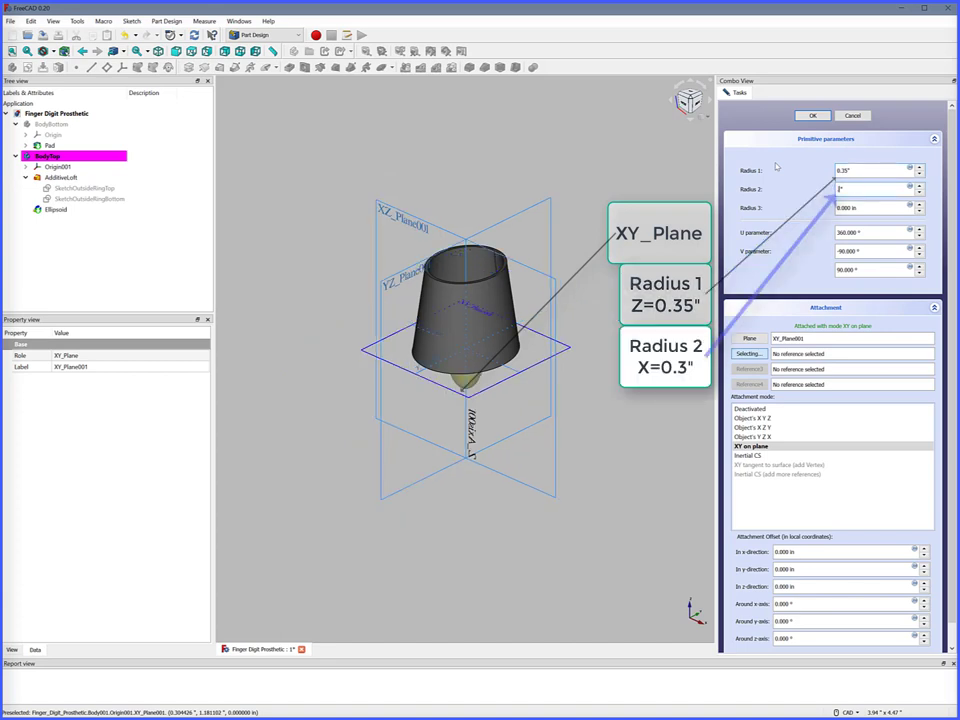
{"action": "key", "text": "Tab"}
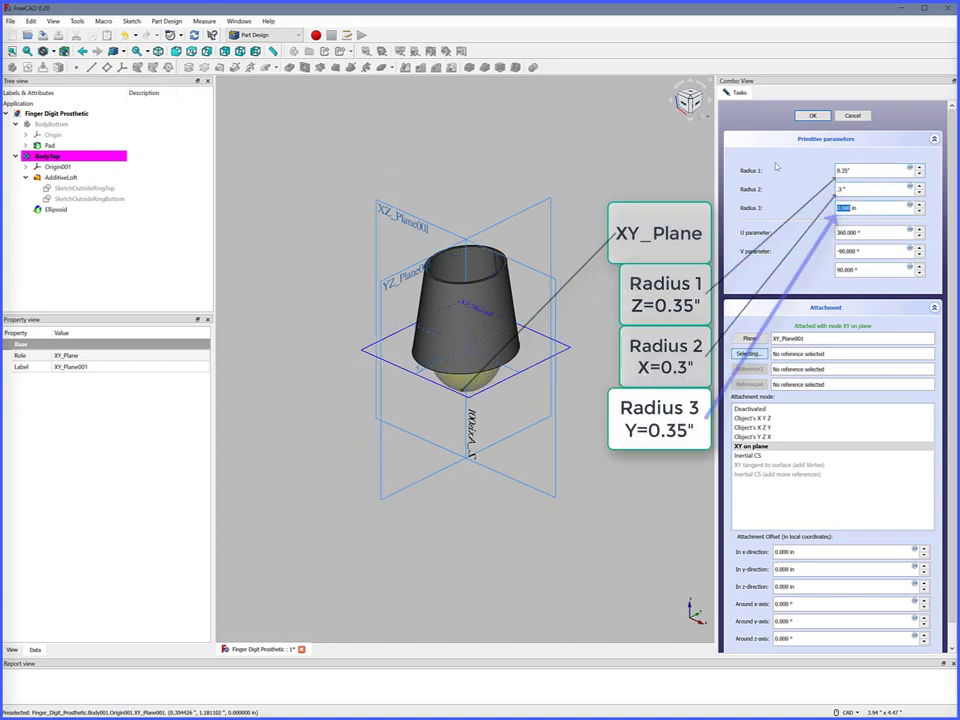
{"action": "type", "text": "0.35"}
{"action": "key", "text": "Tab"}
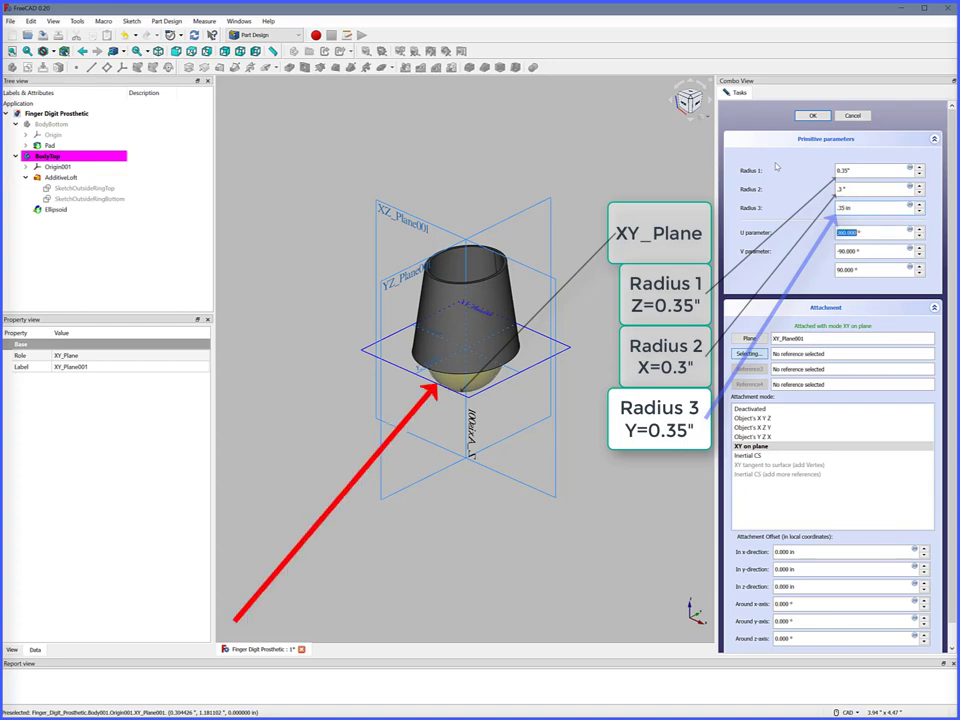
- Set the additive ellipsoid's lower V parameter to 0° and its Z attachment offset to 0.75 in, and create it
{"action": "key", "text": "Tab"}
{"action": "type", "text": "0"}
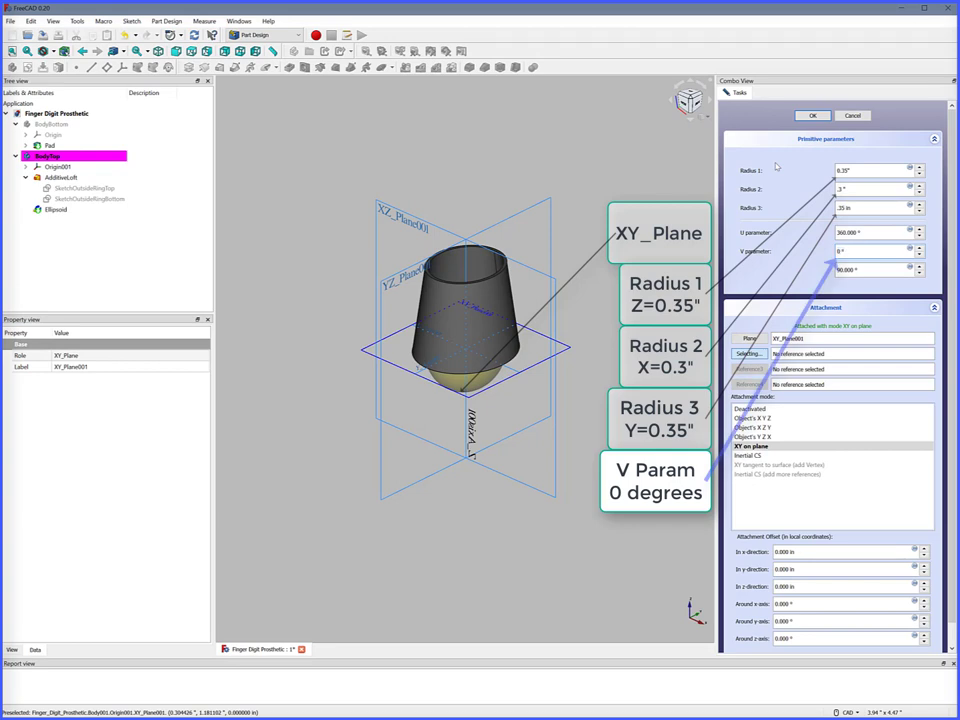
{"action": "left_click", "coordinate": [816, 589]}
{"action": "left_click_drag", "start_coordinate": [788, 588], "coordinate": [721, 580]}
{"action": "type", "text": ".7"}
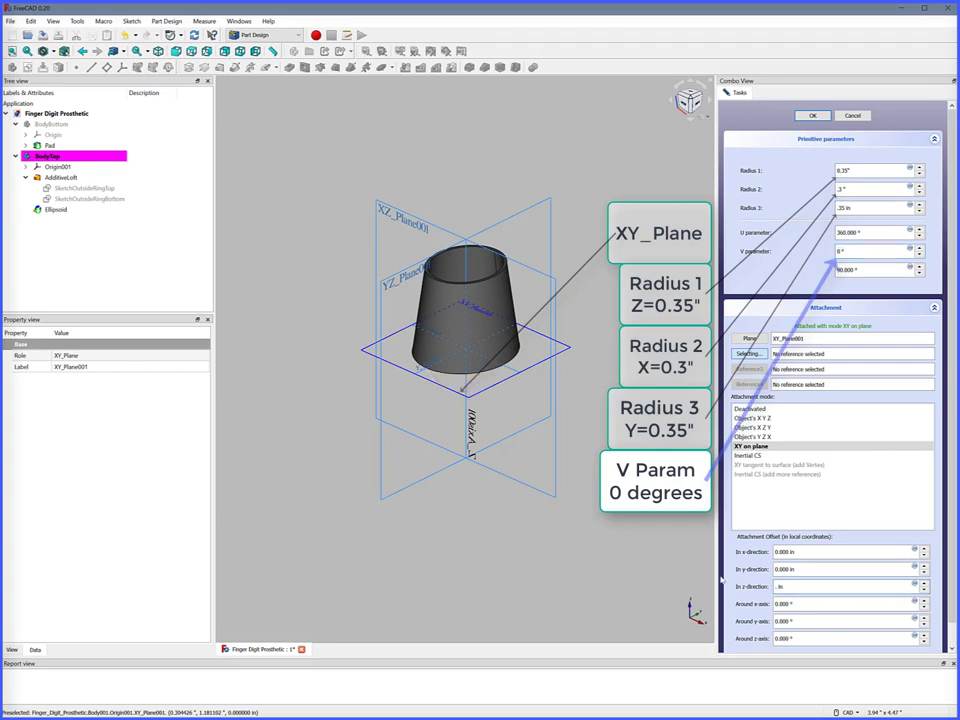
{"action": "type", "text": "5"}
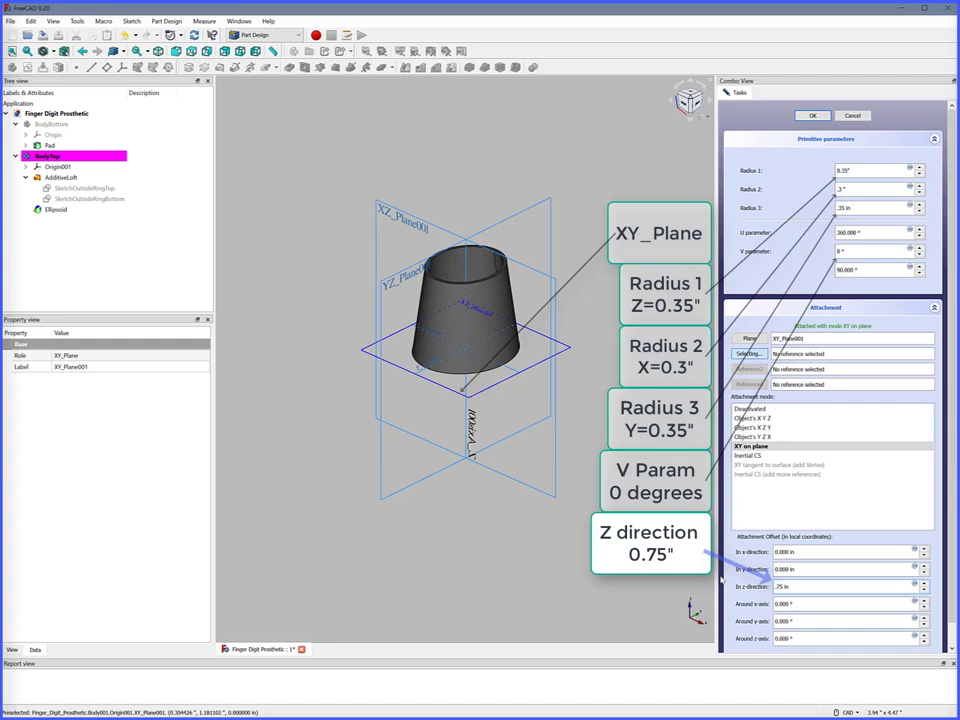
{"action": "left_click", "coordinate": [817, 553]}
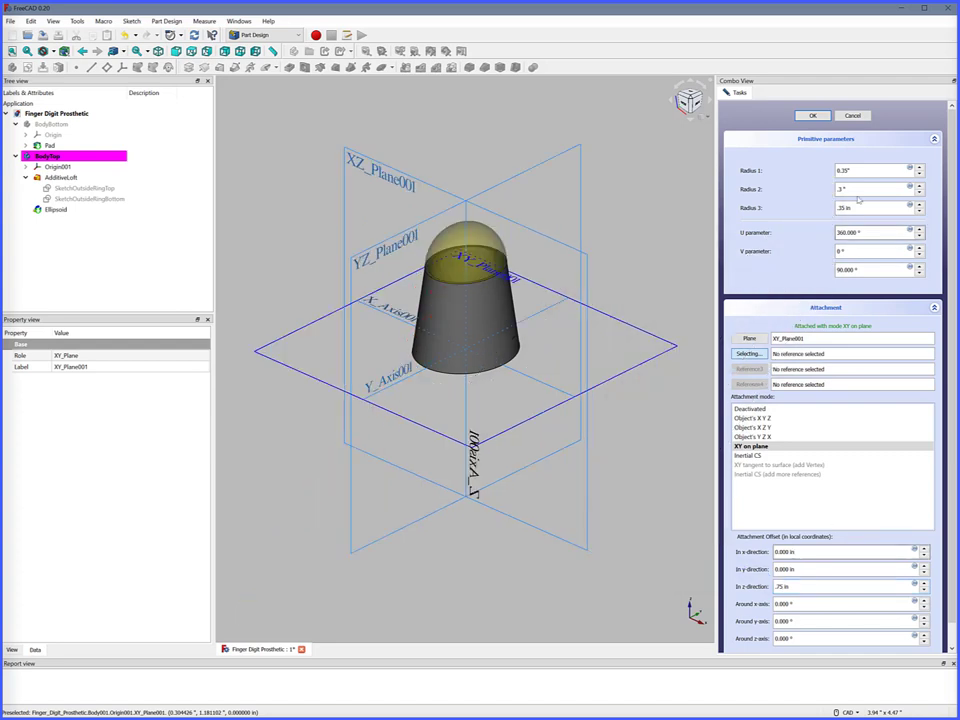
{"action": "left_click", "coordinate": [812, 116]}
- Rename the additive ellipsoid as EllipsoidOutsideShell
{"action": "left_click", "coordinate": [58, 209]}
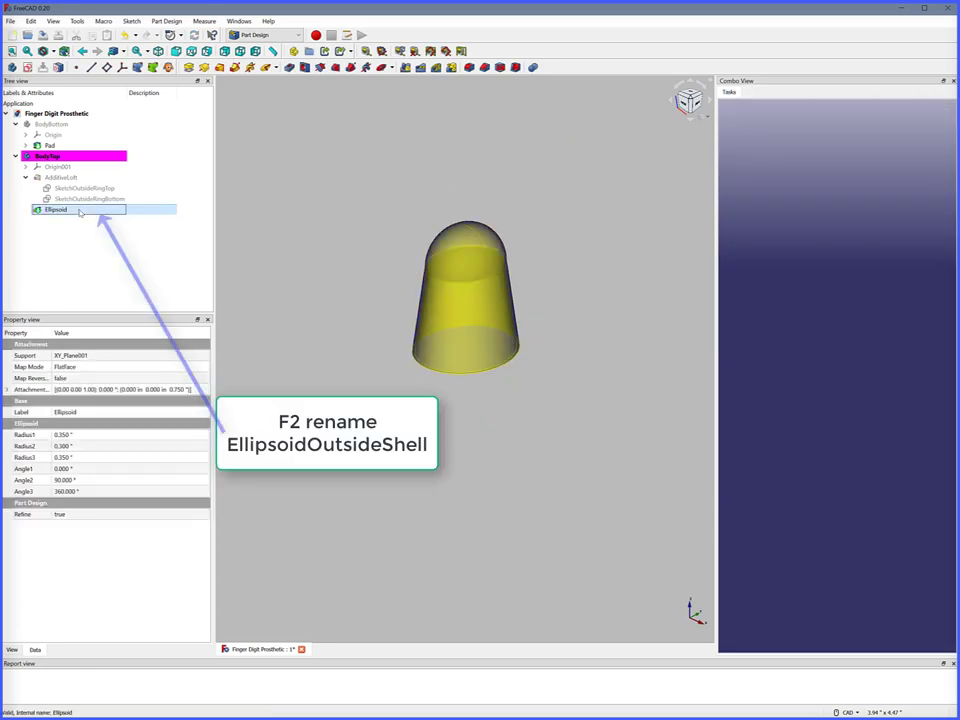
{"action": "key", "text": "F2"}
{"action": "key", "text": "End"}
{"action": "type", "text": "OutsideShell"}
{"action": "key", "text": "Return"}
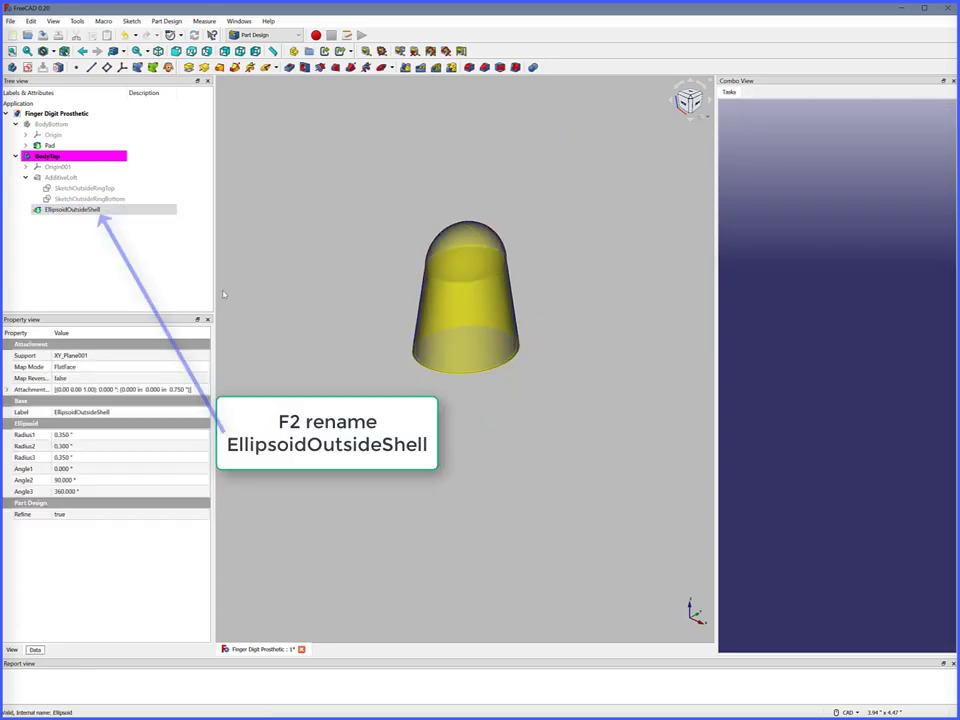
- Start a subtractive ellipsoid in BodyTop attached to the XY plane, with radii 0.325, 0.275 and 0.325 inches
{"action": "left_click", "coordinate": [391, 67]}
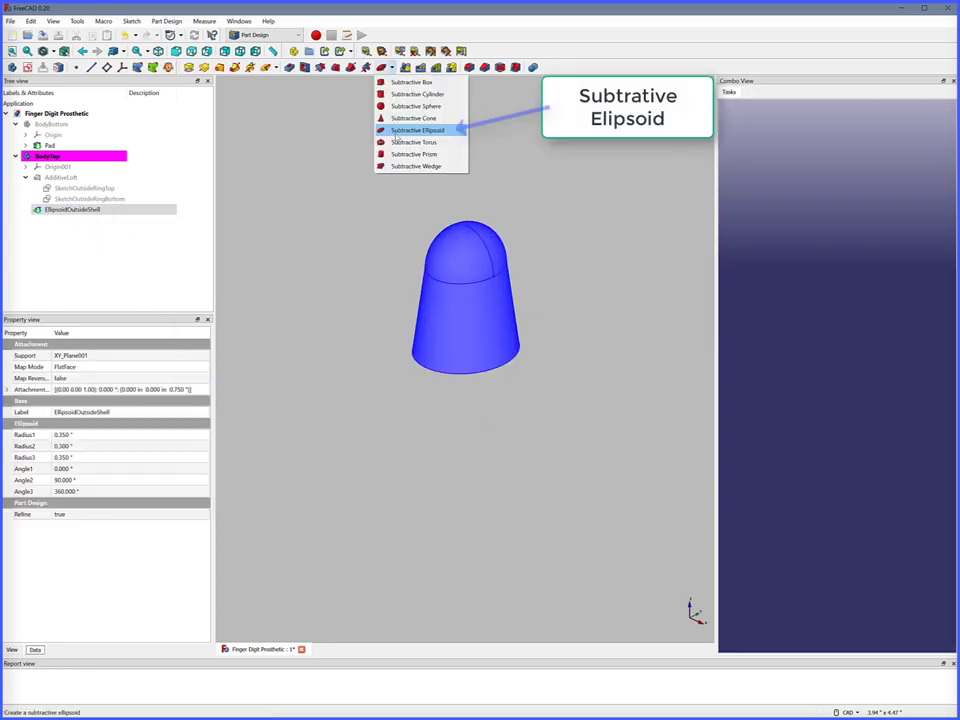
{"action": "left_click", "coordinate": [398, 131]}
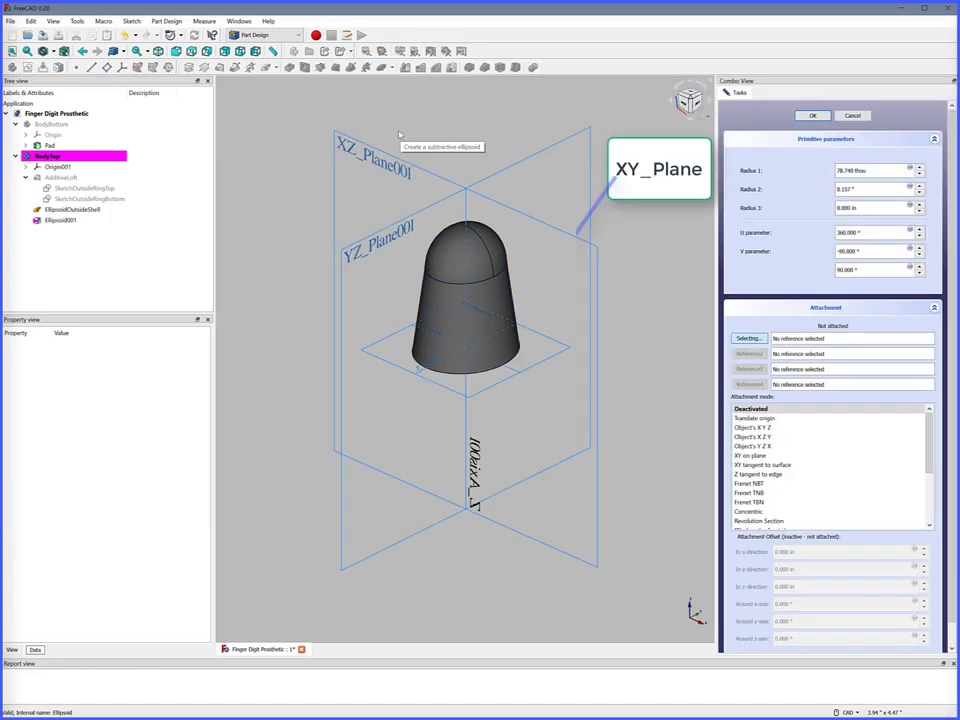
{"action": "left_click", "coordinate": [392, 366]}
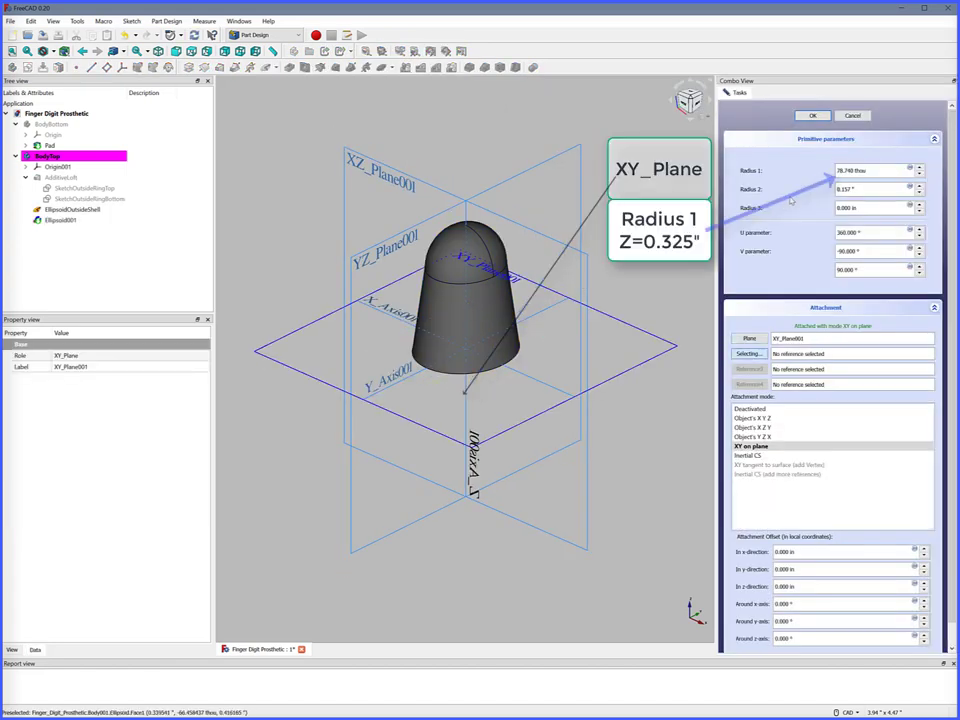
{"action": "left_click_drag", "start_coordinate": [870, 171], "coordinate": [758, 170]}
{"action": "type", "text": "0.325\""}
{"action": "key", "text": "Tab"}
{"action": "type", "text": "."}
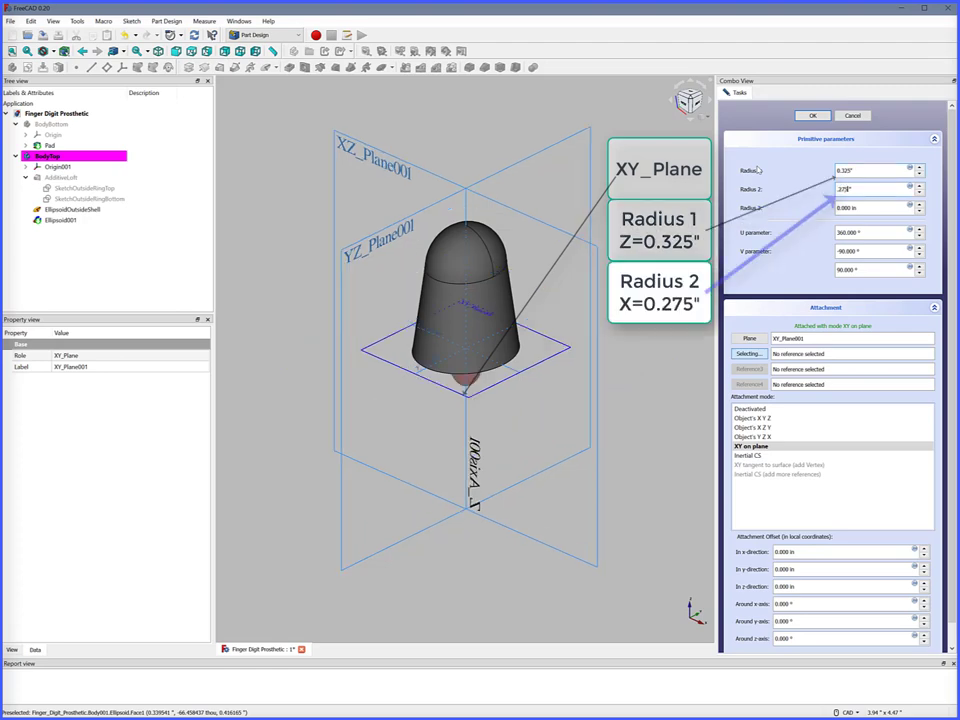
{"action": "key", "text": "Tab"}
{"action": "type", "text": ".32"}
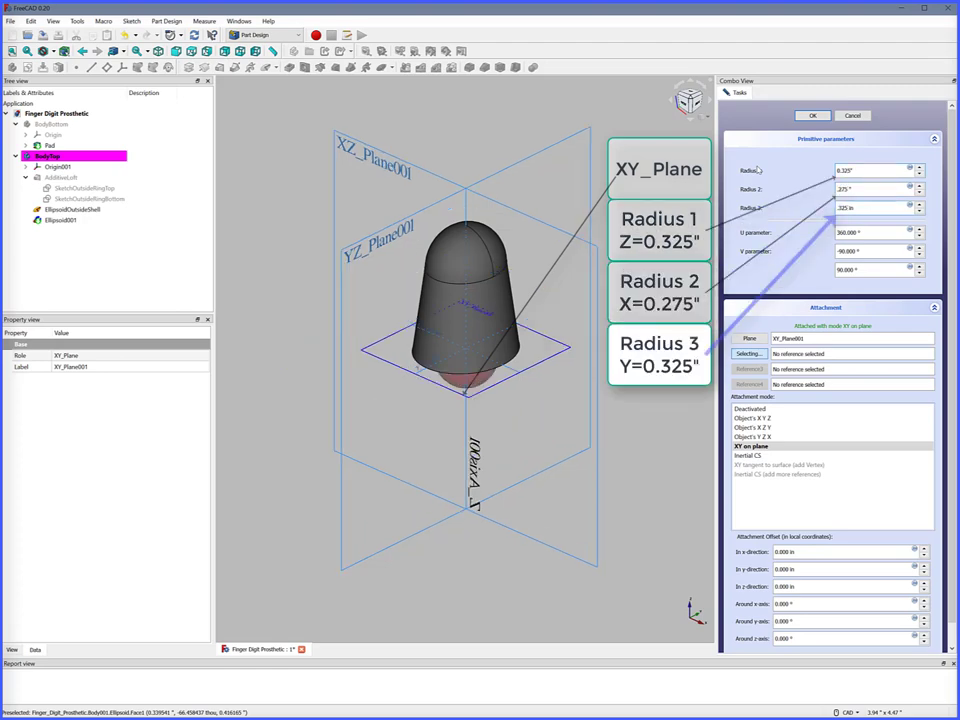
- Set the subtractive ellipsoid's lower V parameter to 0° and its Z attachment offset to 0.75 in, and create it
{"action": "key", "text": "Tab"}
{"action": "key", "text": "Tab"}
{"action": "type", "text": "0"}
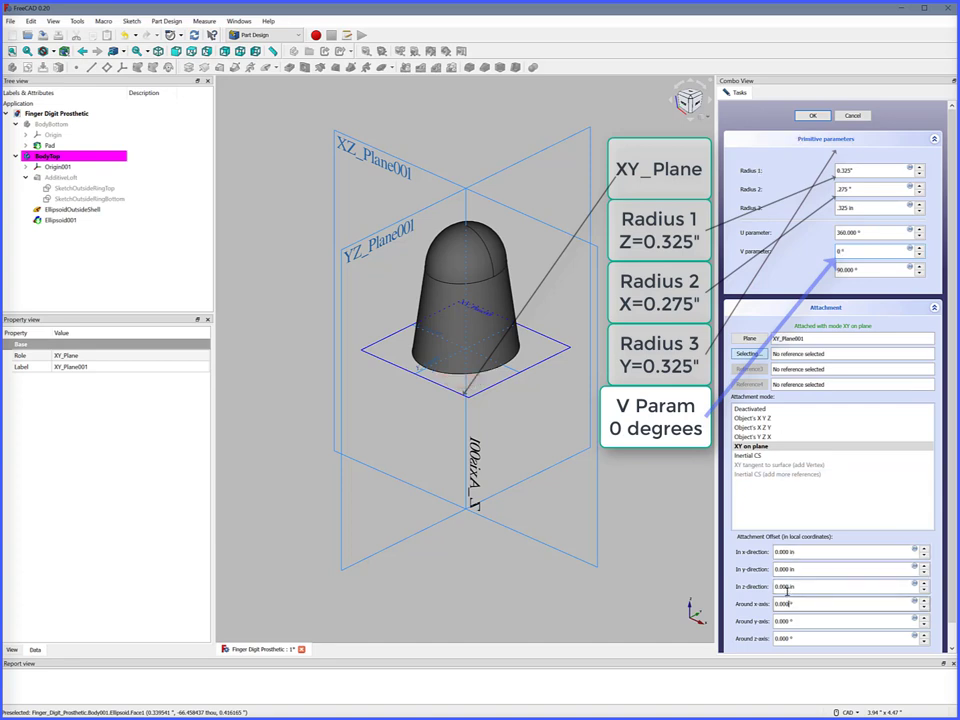
{"action": "left_click_drag", "start_coordinate": [788, 590], "coordinate": [743, 587]}
{"action": "type", "text": "."}
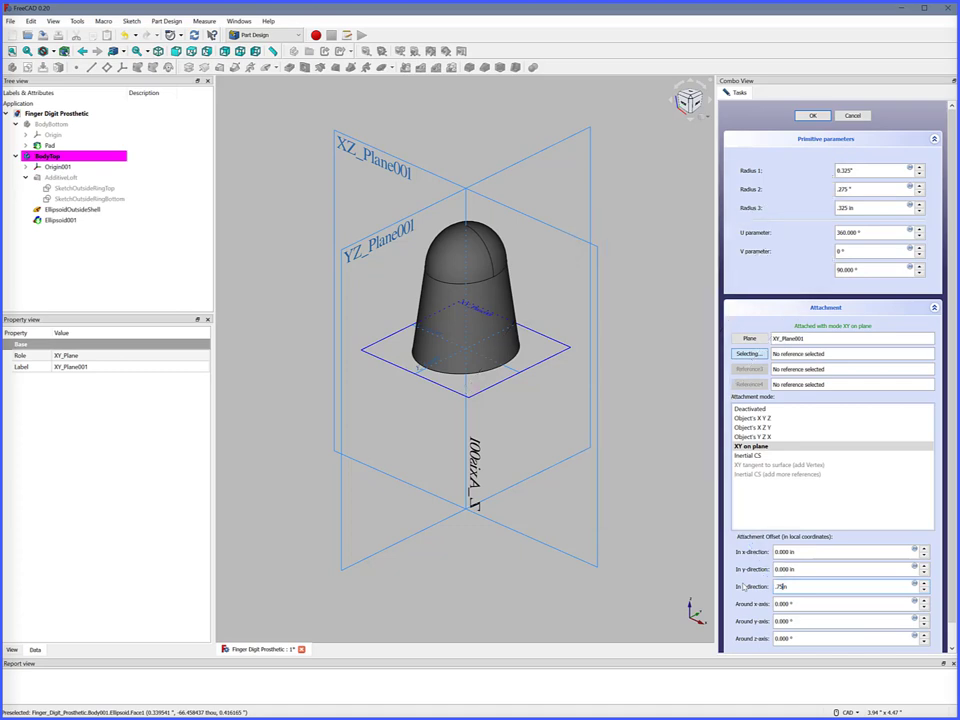
{"action": "left_click", "coordinate": [822, 116]}
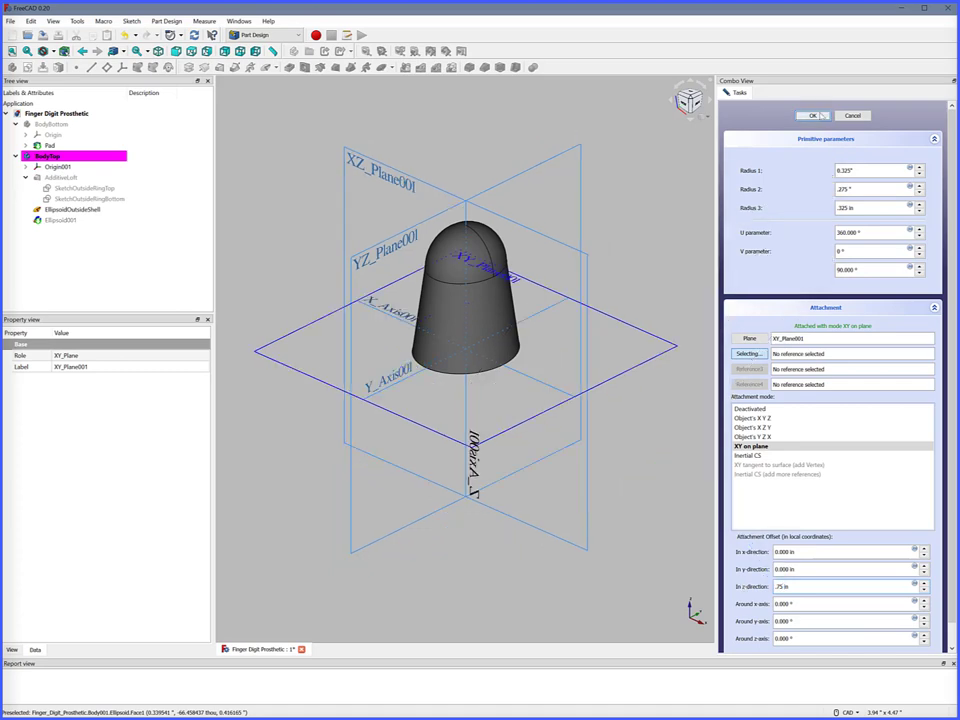
{"action": "left_click", "coordinate": [816, 115]}
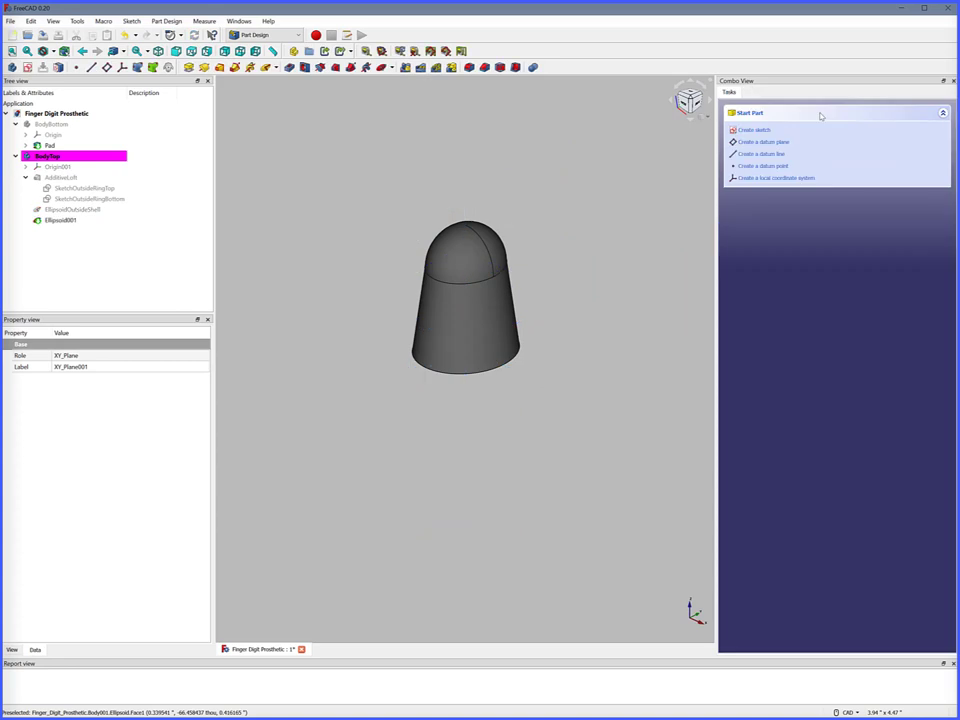
- Rename the subtractive ellipsoid as EllipsoidInsideShell
{"action": "left_click", "coordinate": [62, 221]}
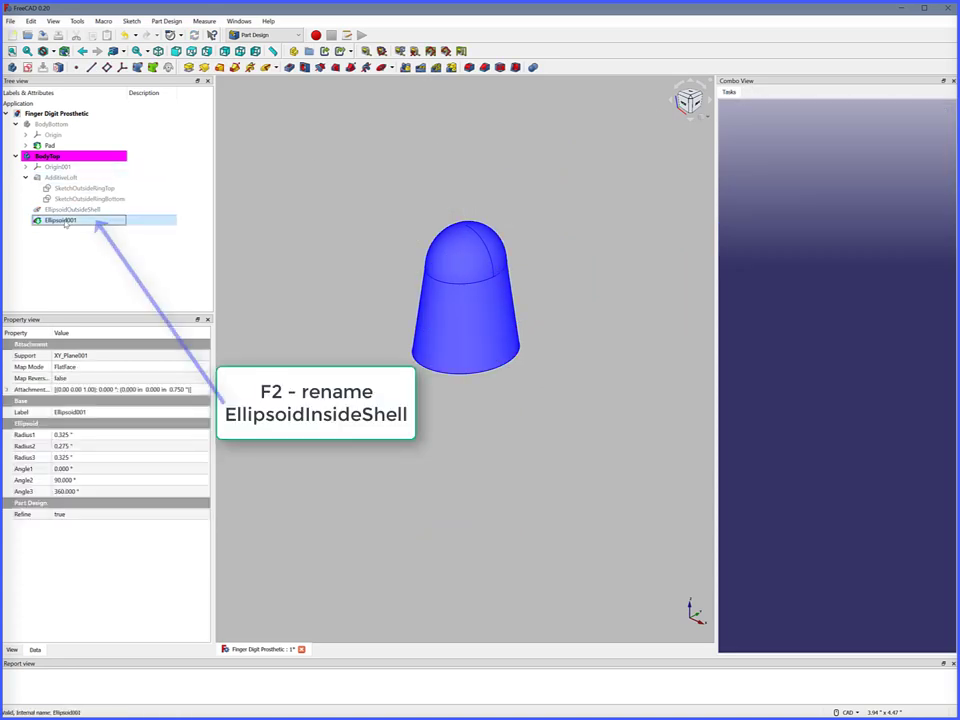
{"action": "type", "text": "EllipsoidInsideShell"}
{"action": "key", "text": "Return"}
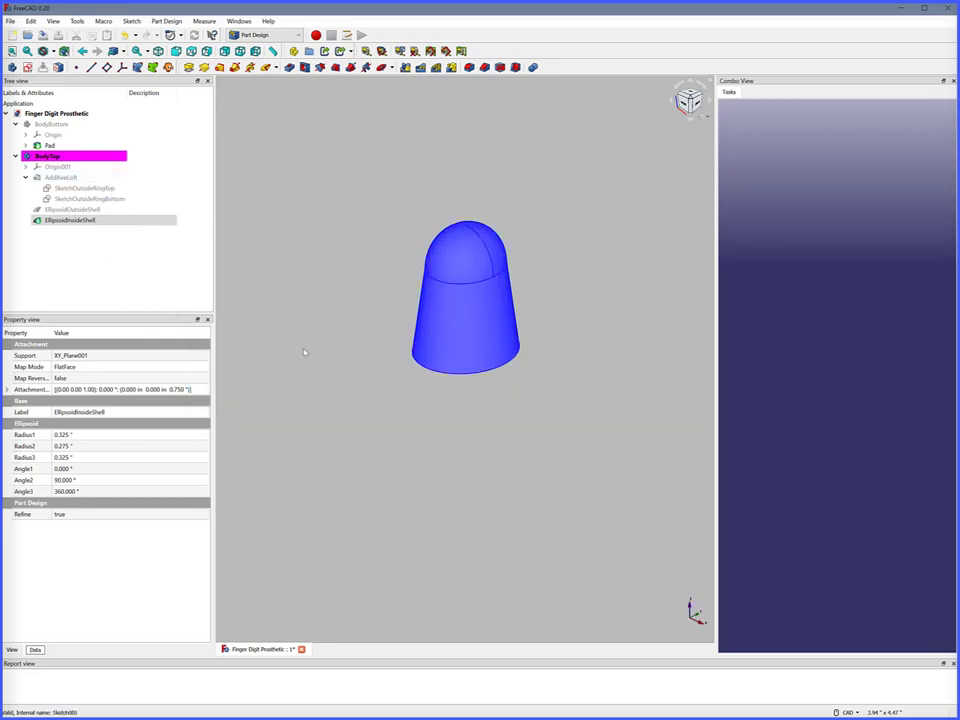
- Show the hidden BodyBottom and make BodyTop the active body
{"action": "middle_click_drag", "start_coordinate": [375, 411], "coordinate": [379, 336]}
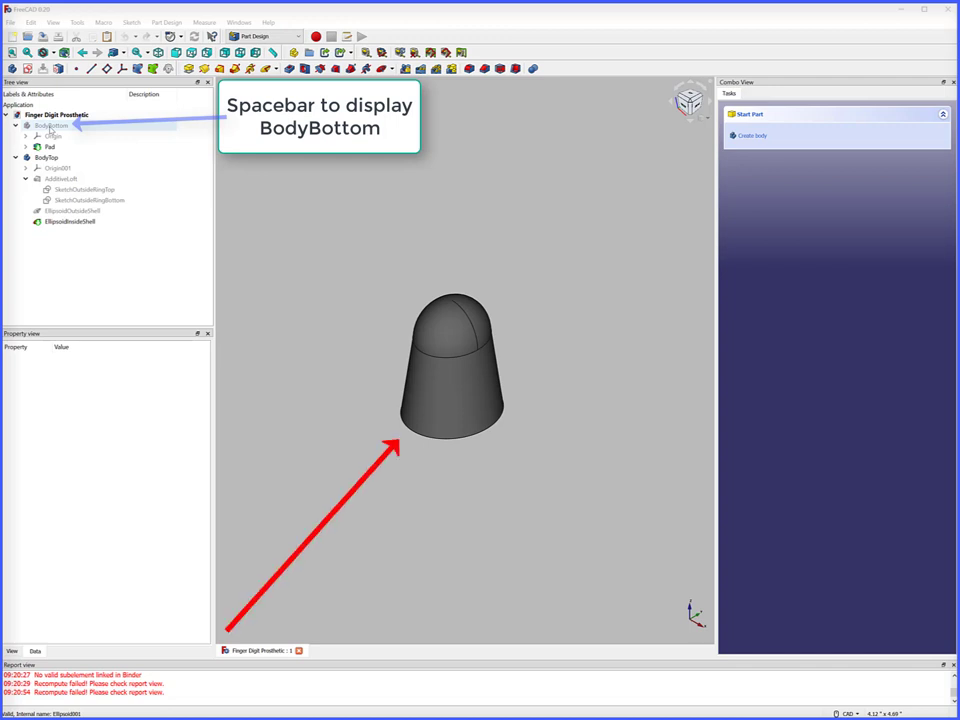
{"action": "left_click", "coordinate": [50, 126]}
{"action": "key", "text": "space"}
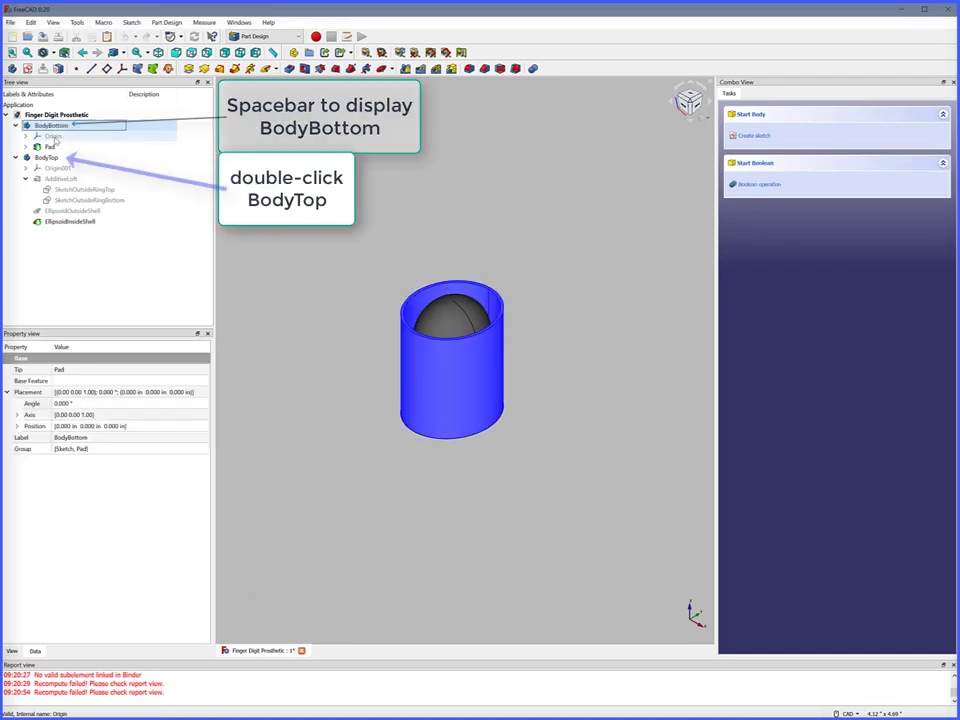
{"action": "double_click", "coordinate": [47, 157]}
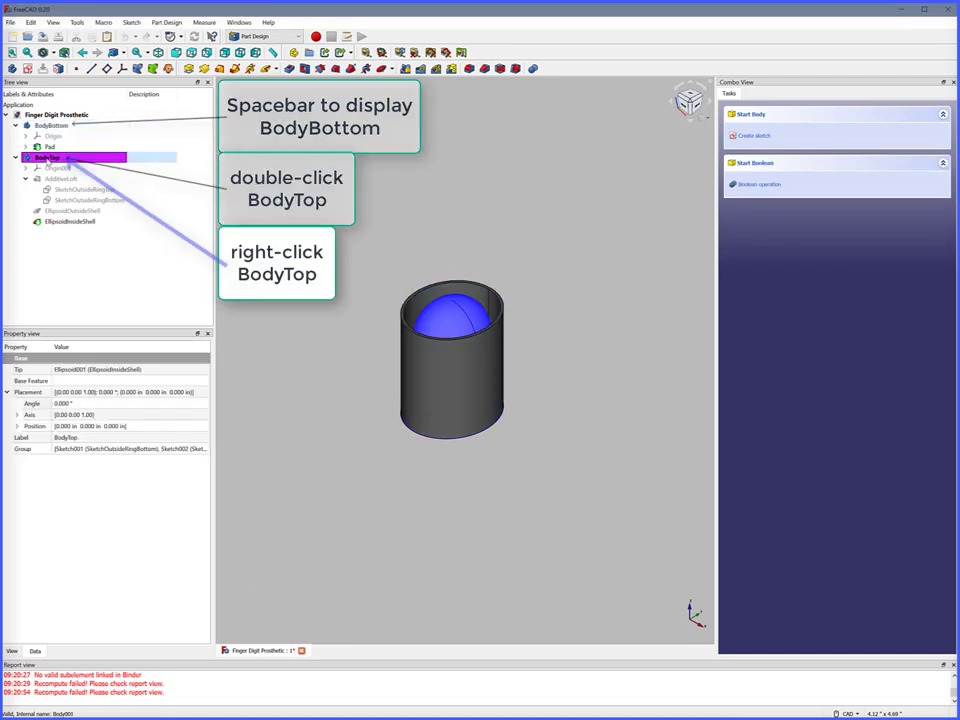
- Start transforming BodyTop and set its placement position to Z 1.1 in and X 0.005 in
{"action": "right_click", "coordinate": [48, 161]}
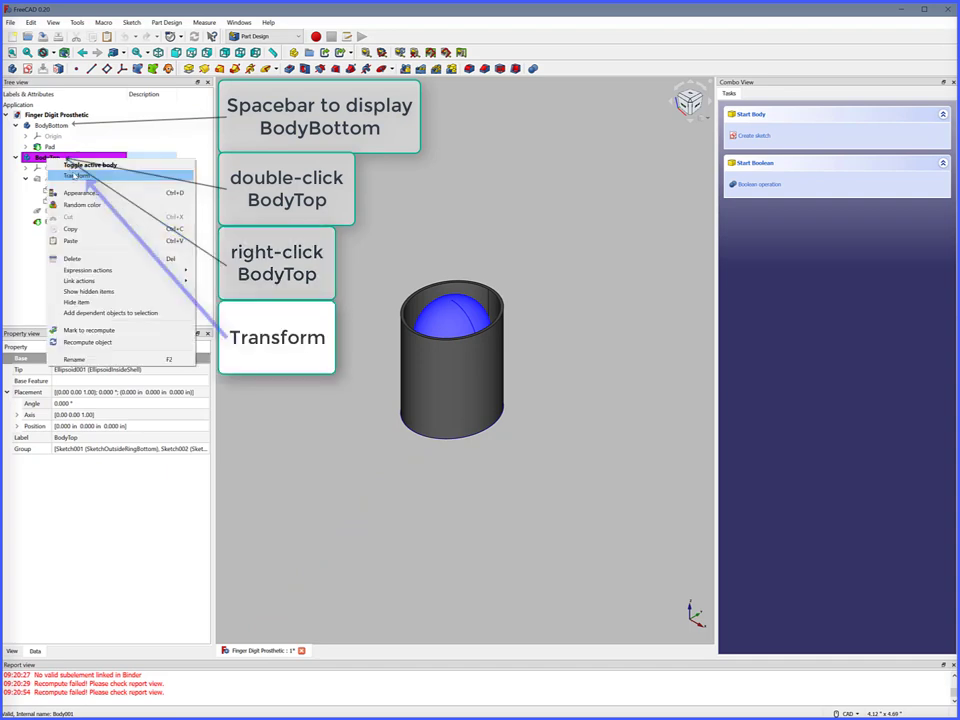
{"action": "left_click", "coordinate": [76, 175]}
{"action": "left_click", "coordinate": [176, 52]}
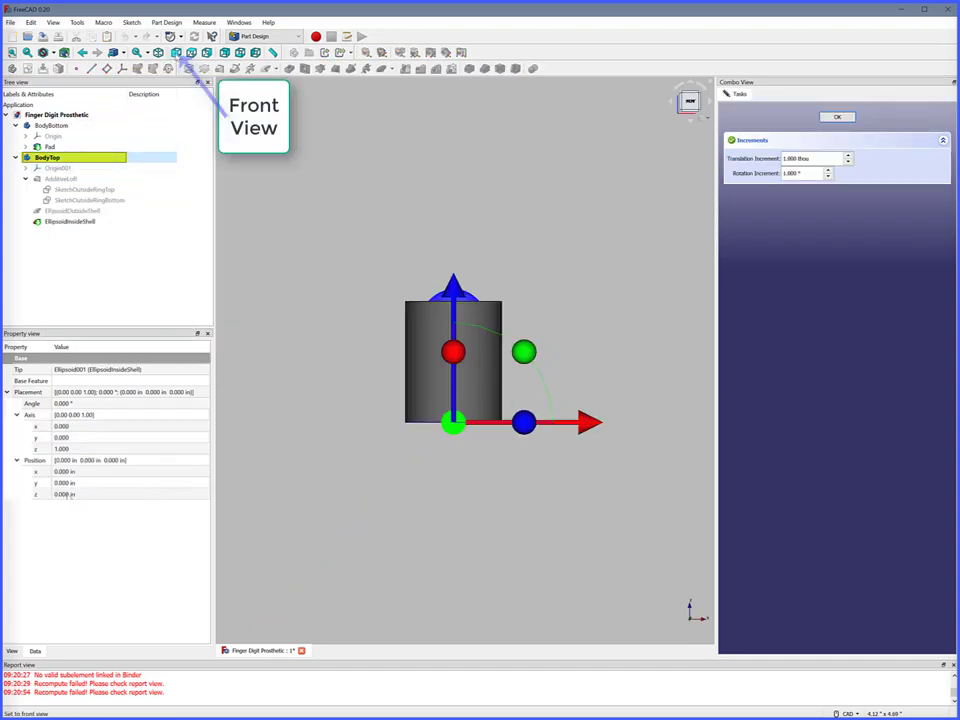
{"action": "left_click", "coordinate": [69, 495]}
{"action": "type", "text": "1."}
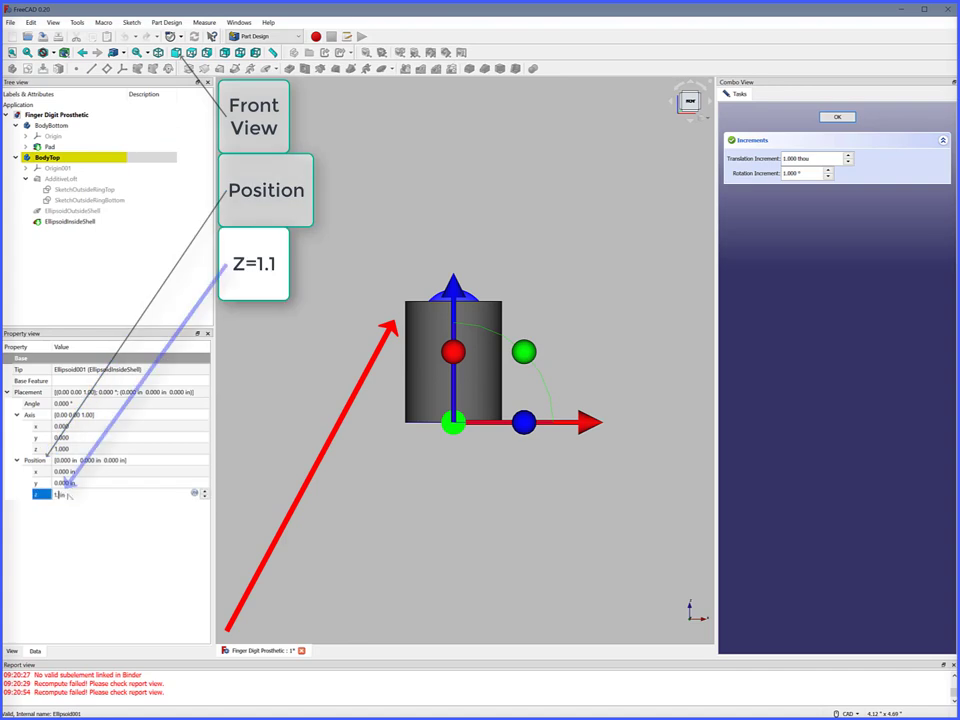
{"action": "type", "text": "1"}
{"action": "left_click", "coordinate": [60, 471]}
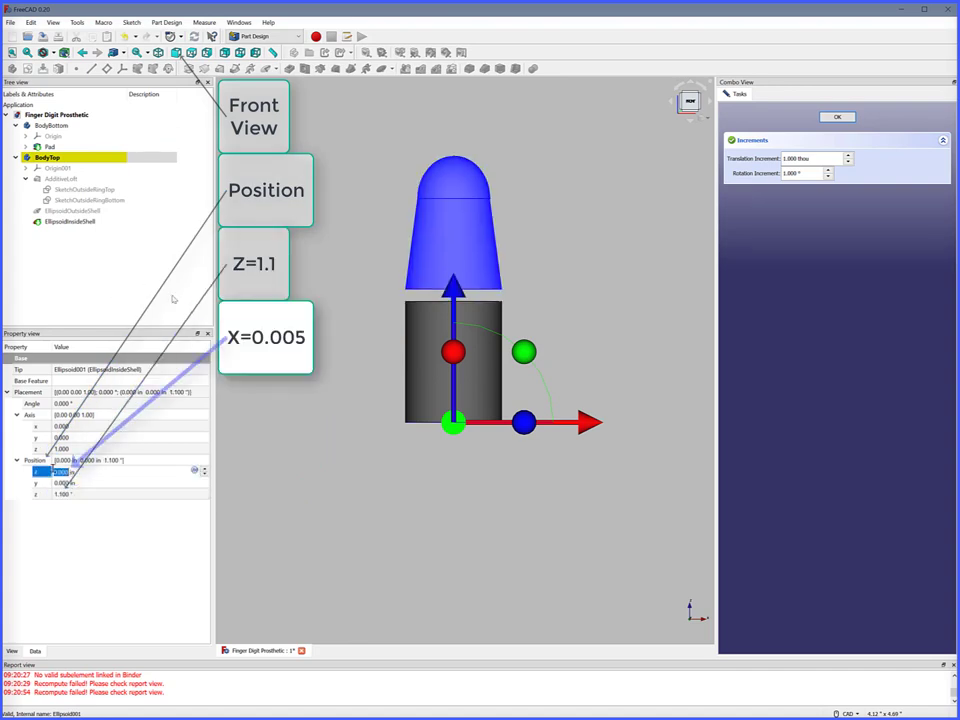
{"action": "type", "text": "0.005"}
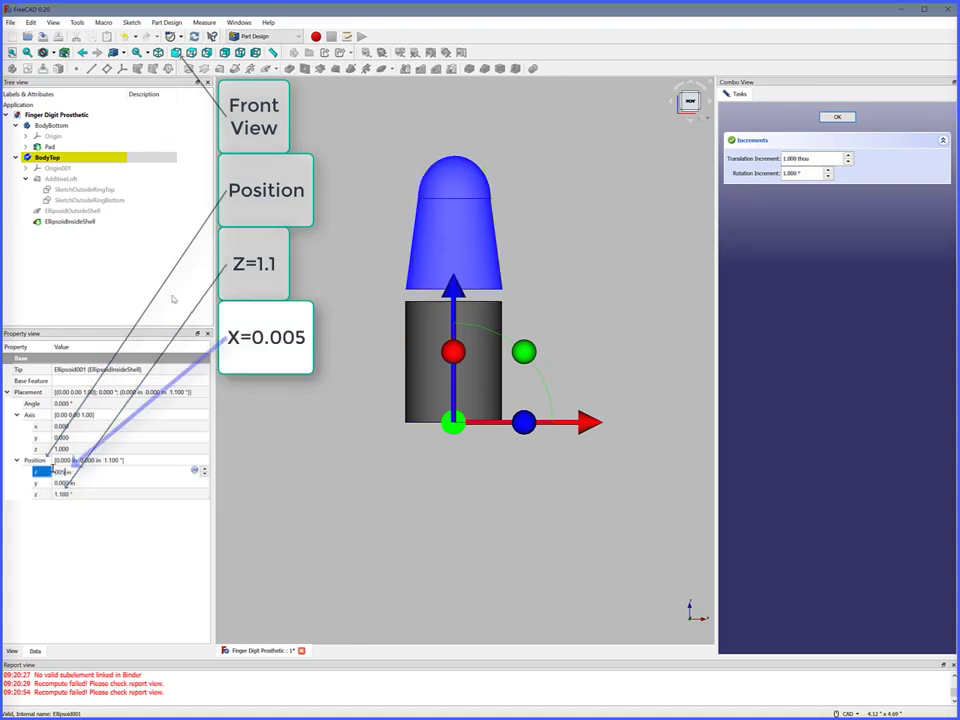
{"action": "key", "text": "Return"}
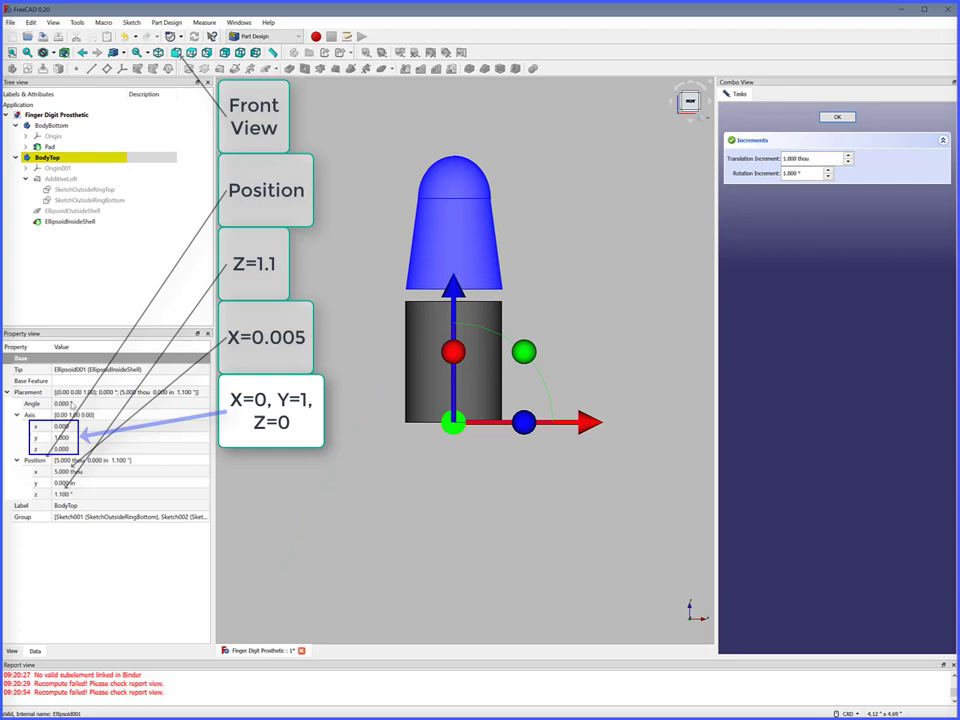
- Rotate BodyTop 10° about axis X 0, Y 1, Z 0 and finish the transform
{"action": "left_click", "coordinate": [68, 403]}
{"action": "type", "text": "10"}
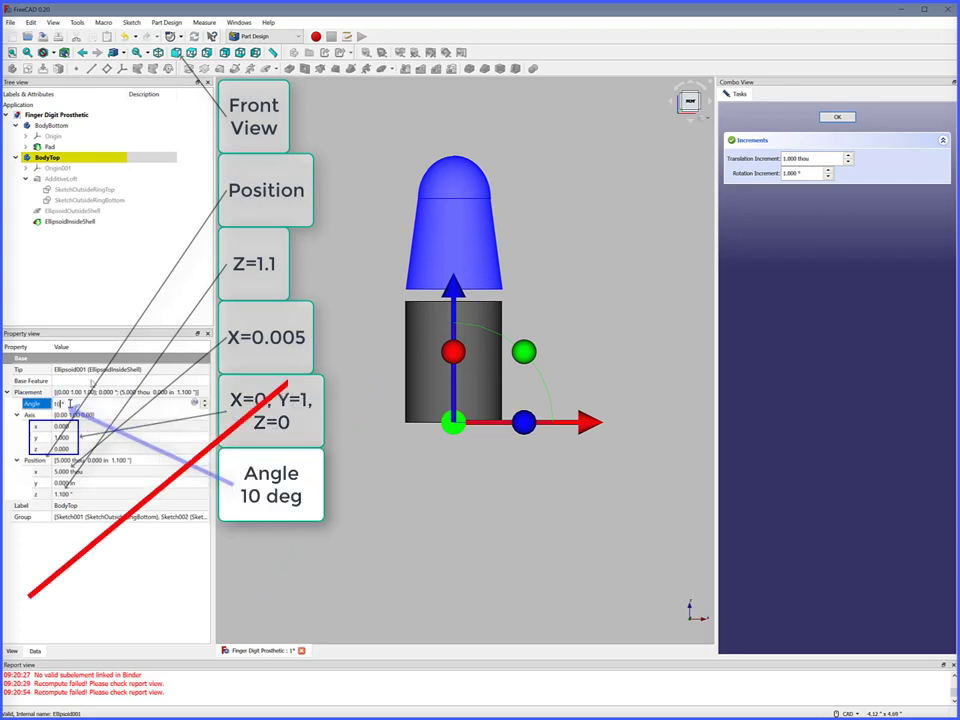
{"action": "key", "text": "Return"}
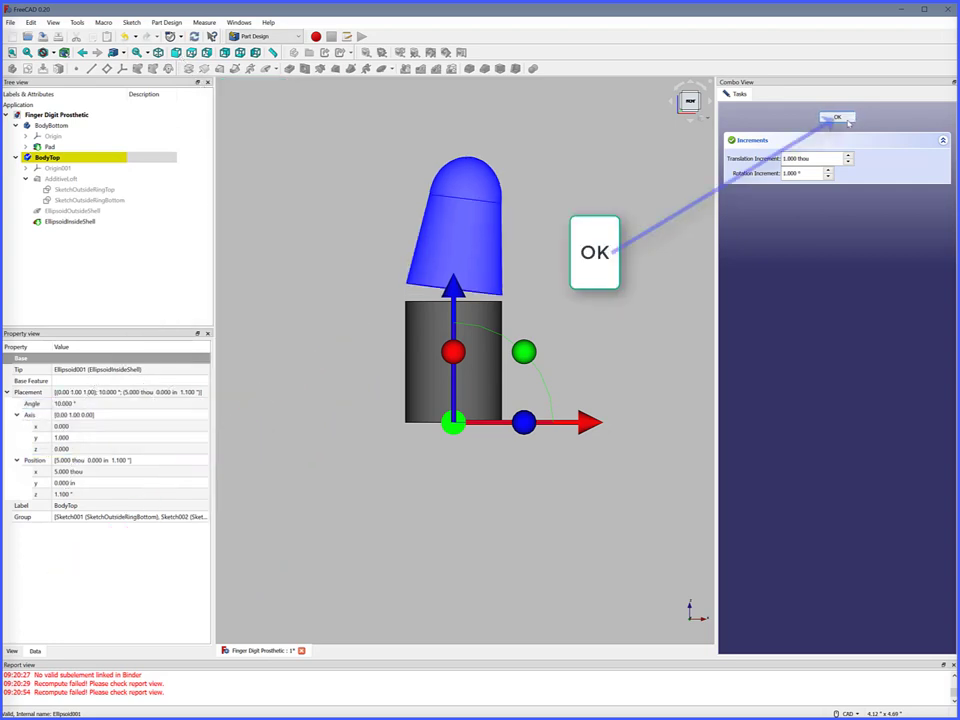
{"action": "left_click", "coordinate": [840, 117]}
- Create a new body and rename it BodyMiddle
{"action": "left_click", "coordinate": [12, 68]}
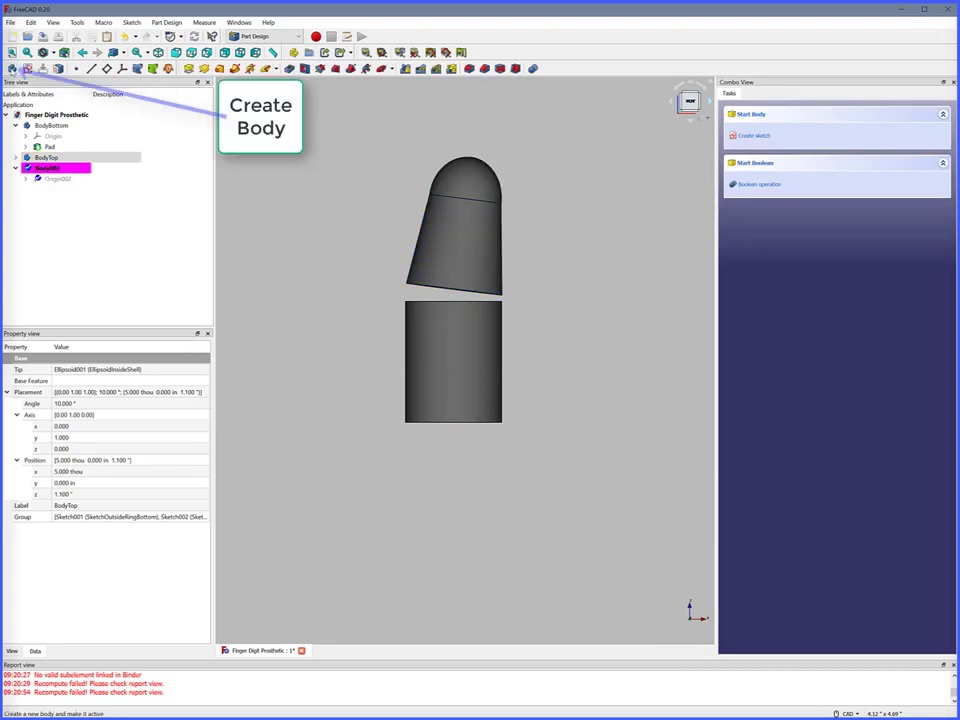
{"action": "type", "text": "BodyMiddle"}
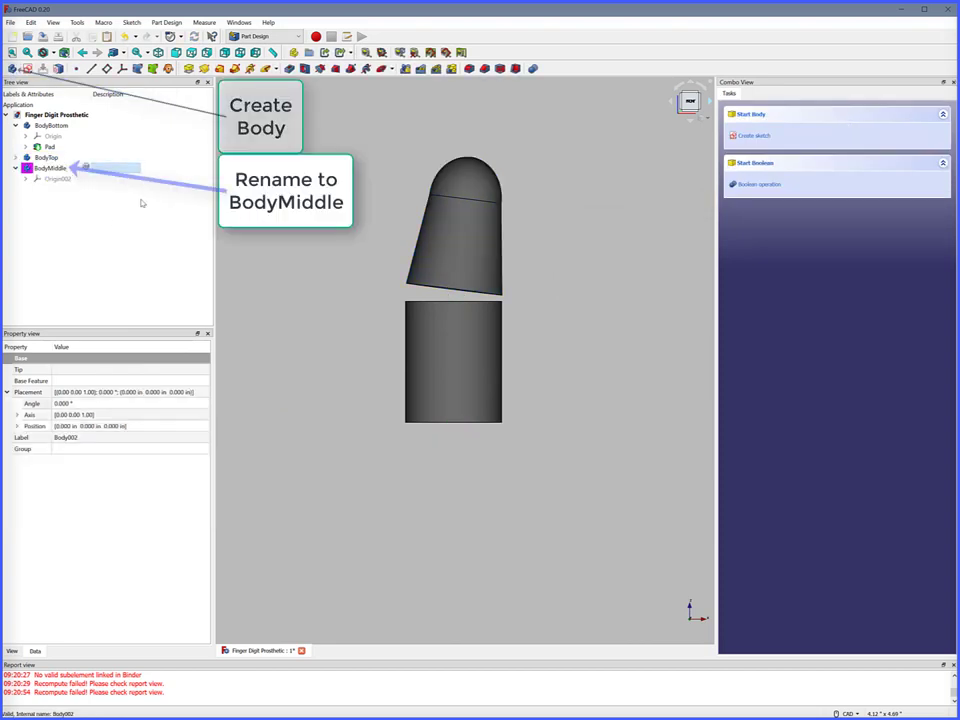
{"action": "key", "text": "Return"}
- Create sub-object shape binders in BodyMiddle from BodyTop's lower ring face and BodyBottom's upper ring face
{"action": "scroll", "coordinate": [452, 298], "scroll_direction": "up", "scroll_amount": 10}
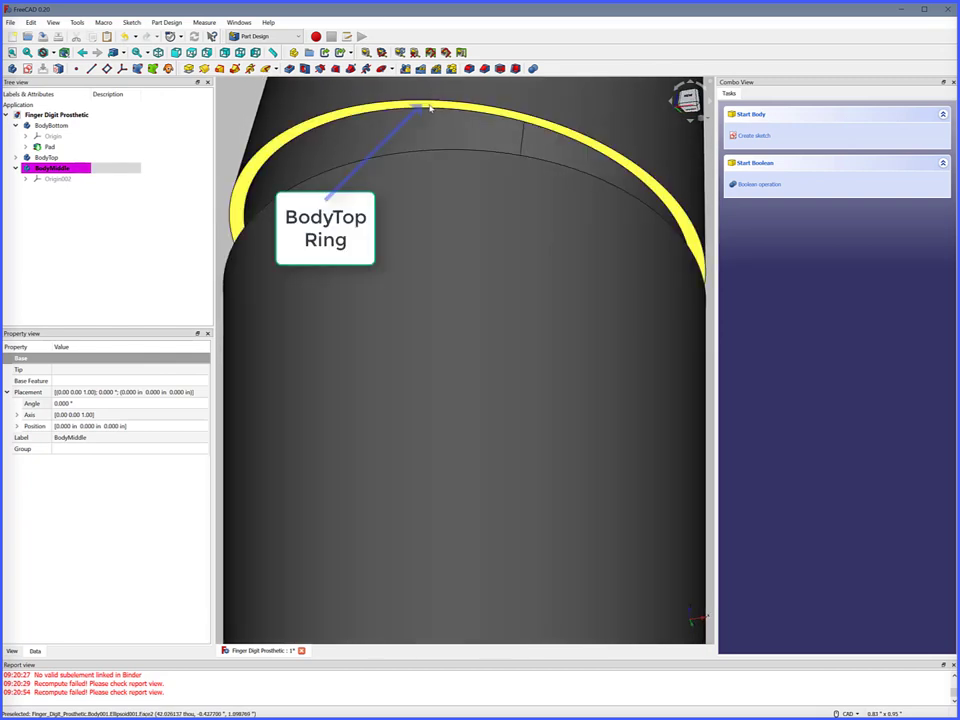
{"action": "left_click", "coordinate": [430, 107]}
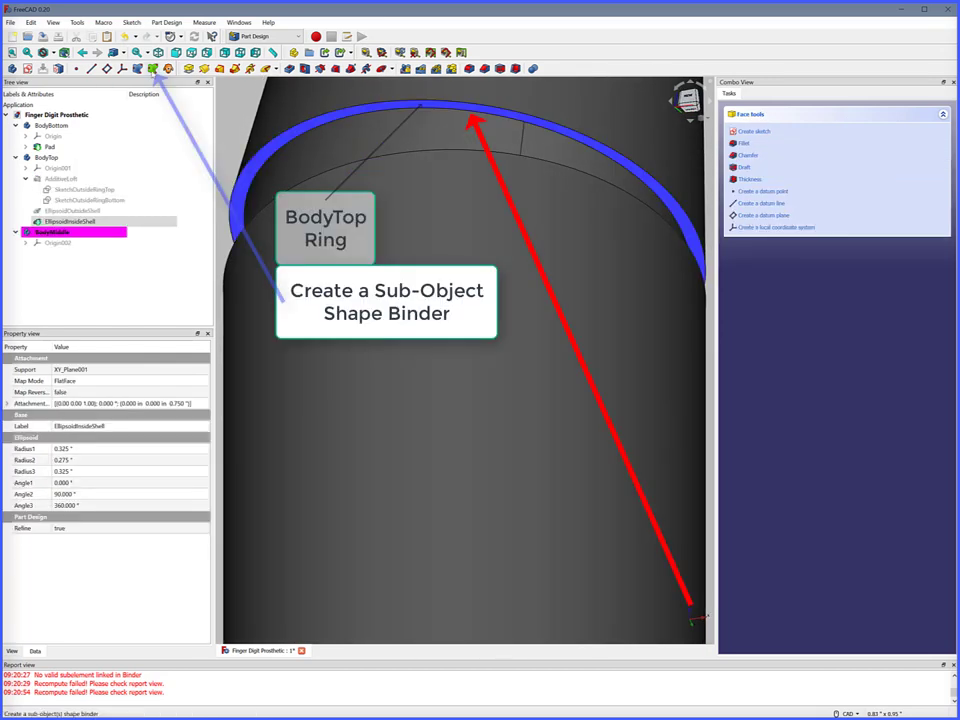
{"action": "left_click", "coordinate": [152, 68]}
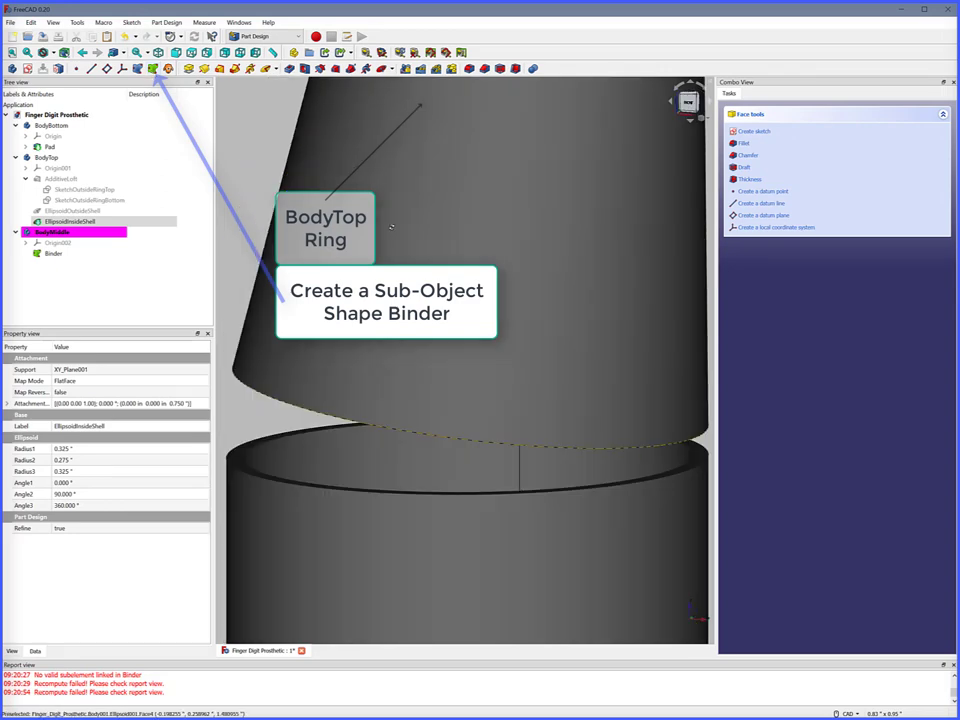
{"action": "scroll", "coordinate": [358, 580], "scroll_direction": "up", "scroll_amount": 5}
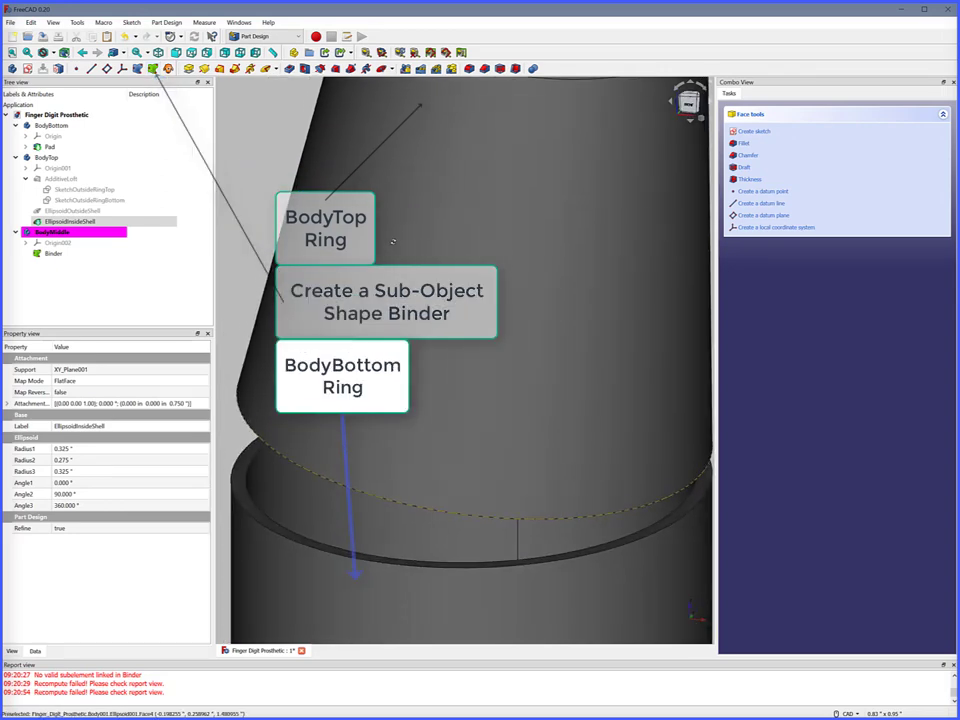
{"action": "left_click", "coordinate": [358, 580]}
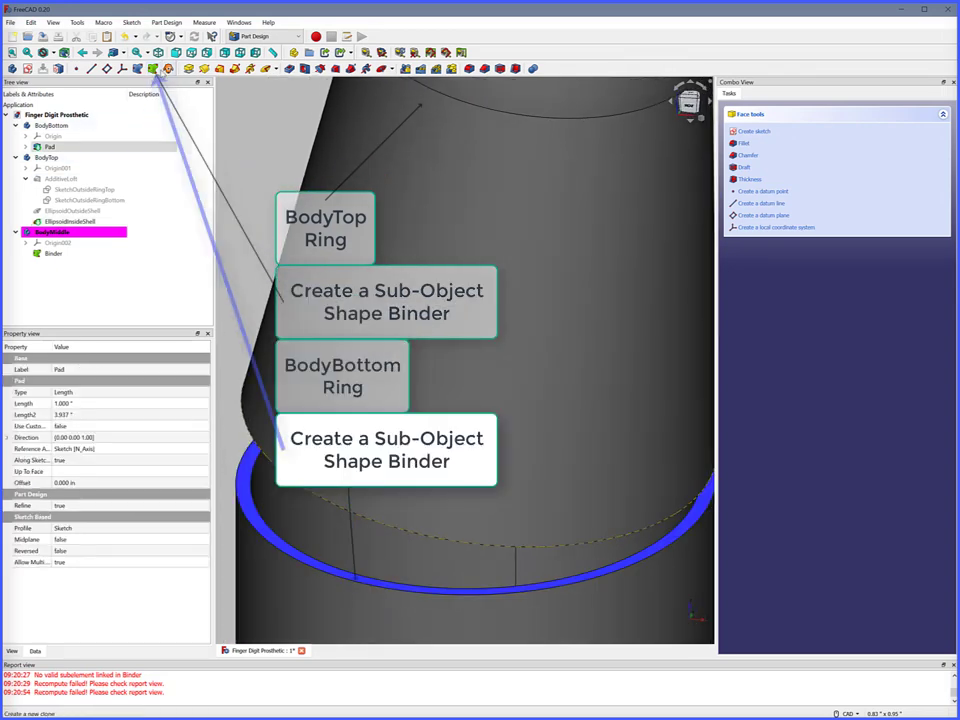
{"action": "left_click", "coordinate": [152, 68]}
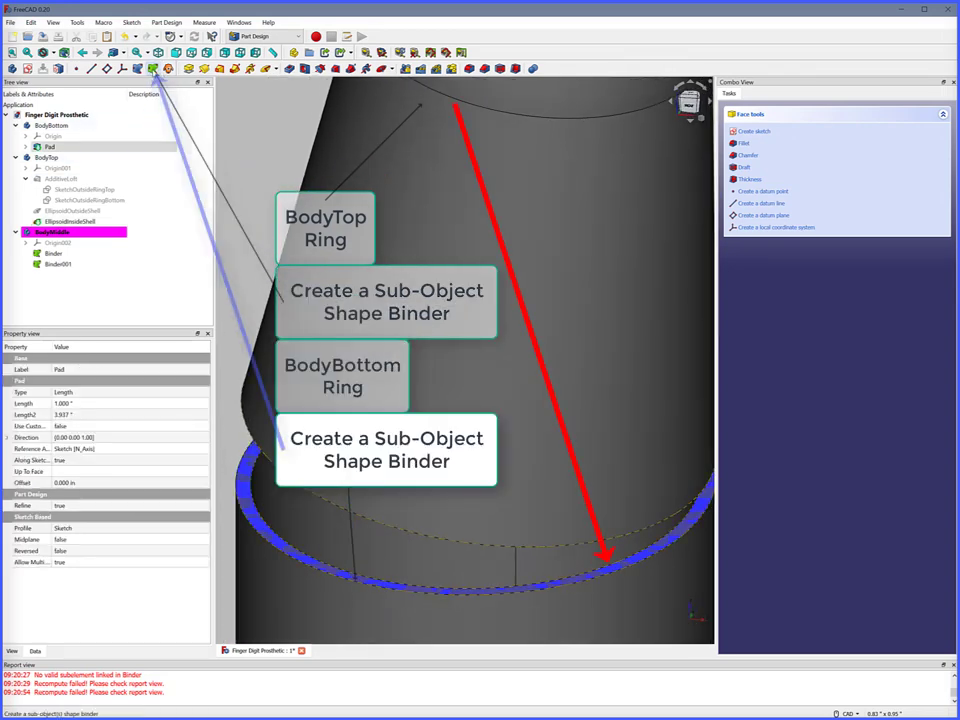
- Hide BodyBottom and BodyTop so only the two ring binders are displayed
{"action": "left_click", "coordinate": [27, 52]}
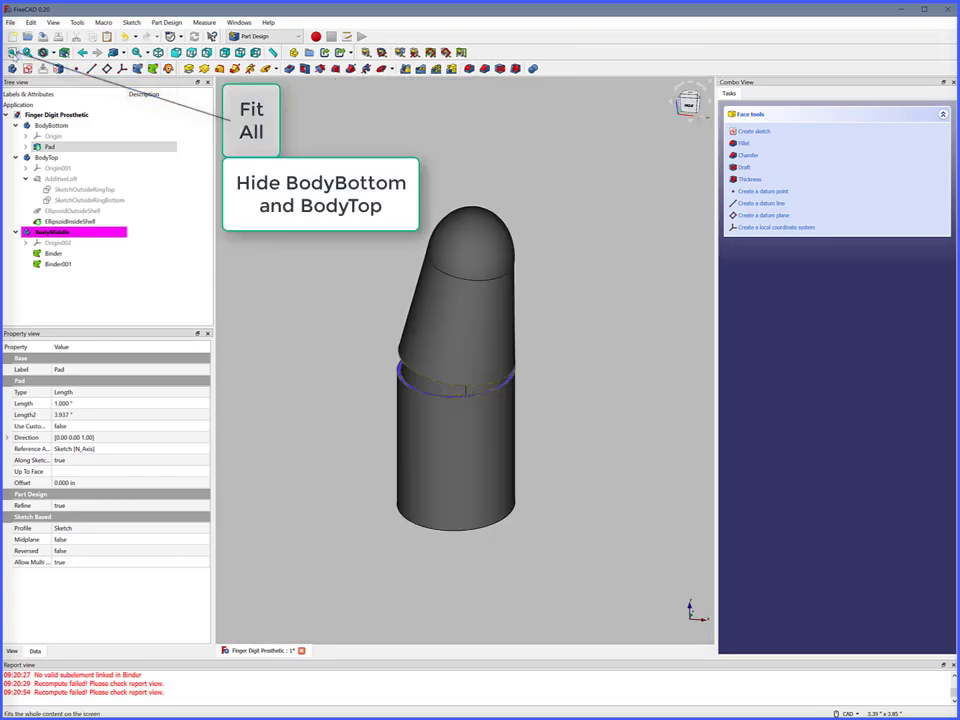
{"action": "left_click", "coordinate": [50, 125]}
{"action": "key", "text": "space"}
{"action": "left_click", "coordinate": [46, 157]}
{"action": "key", "text": "space"}
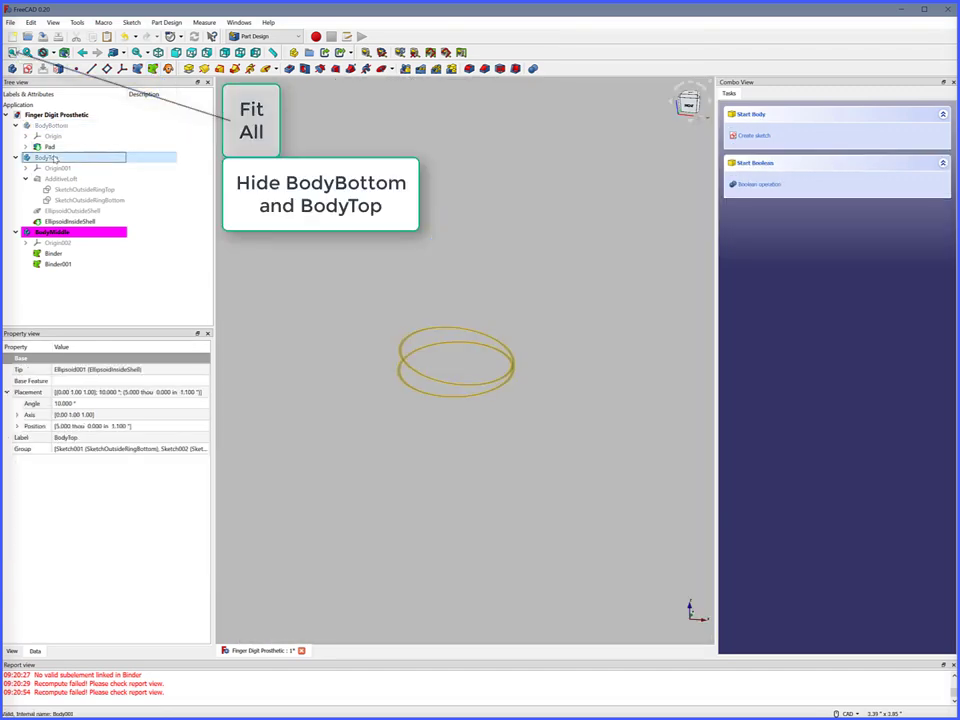
- Create an additive loft in BodyMiddle from the BodyTop ring binder face to the BodyBottom ring binder face
{"action": "scroll", "coordinate": [460, 340], "scroll_direction": "up", "scroll_amount": 8}
{"action": "left_click", "coordinate": [409, 246]}
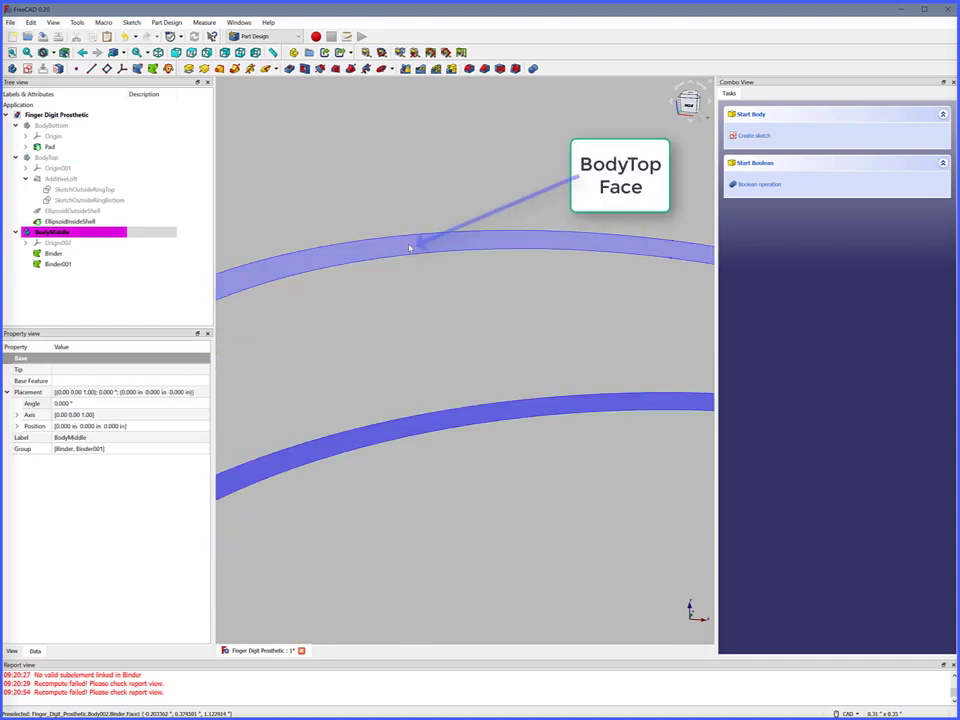
{"action": "left_click", "coordinate": [409, 248]}
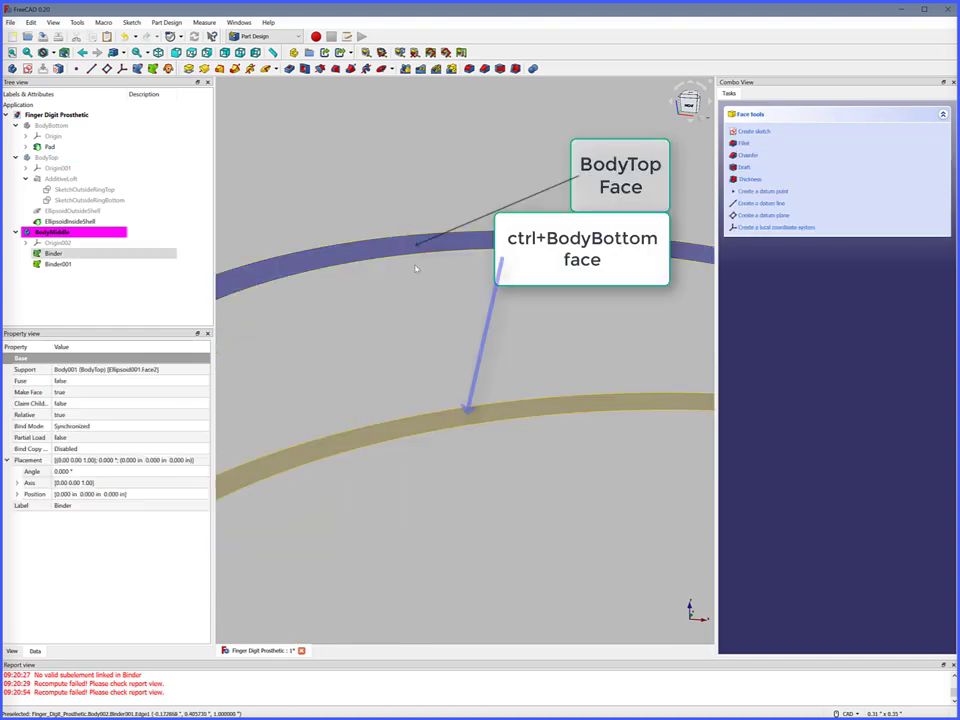
{"action": "left_click", "coordinate": [466, 416], "text": "ctrl"}
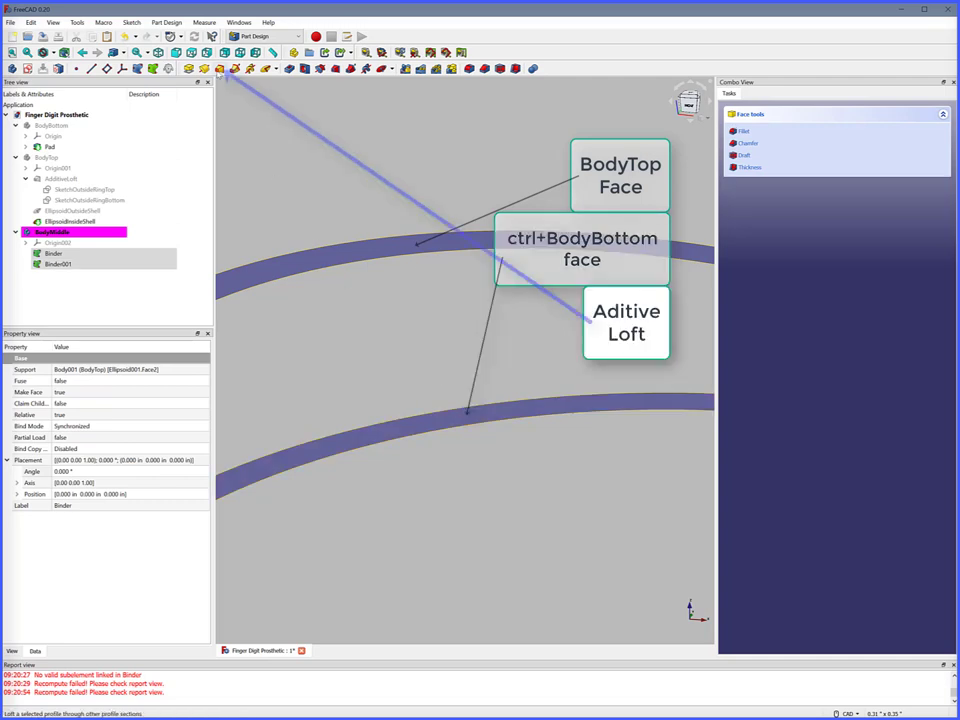
{"action": "left_click", "coordinate": [219, 68]}
{"action": "left_click", "coordinate": [12, 52]}
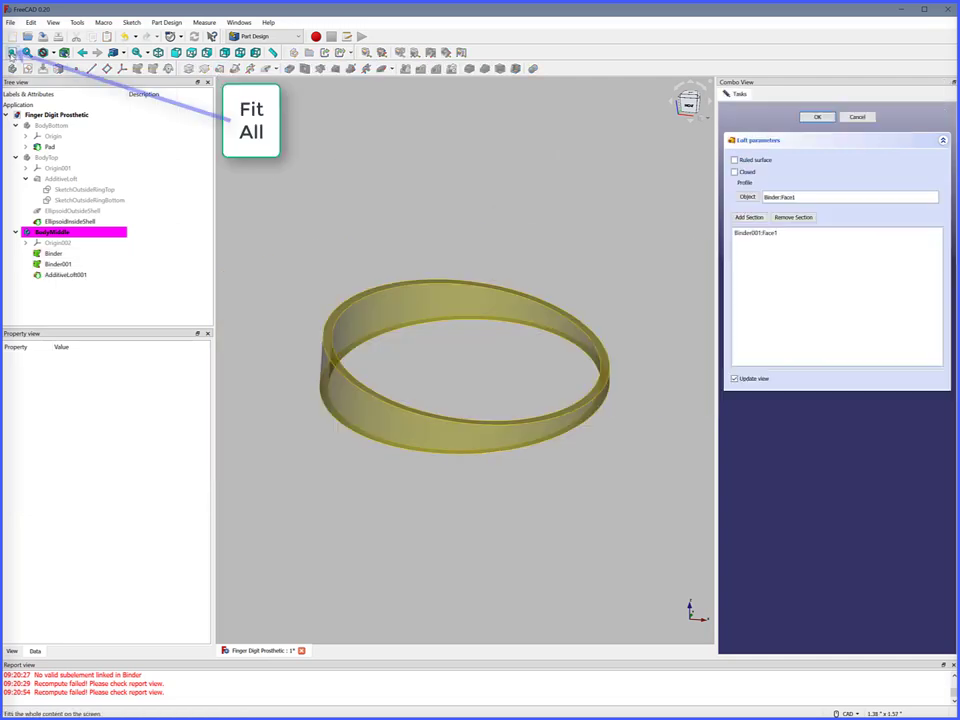
- Show BodyBottom and BodyTop again together with the lofted middle ring
{"action": "left_click", "coordinate": [51, 125]}
{"action": "key", "text": "space"}
{"action": "left_click", "coordinate": [47, 157]}
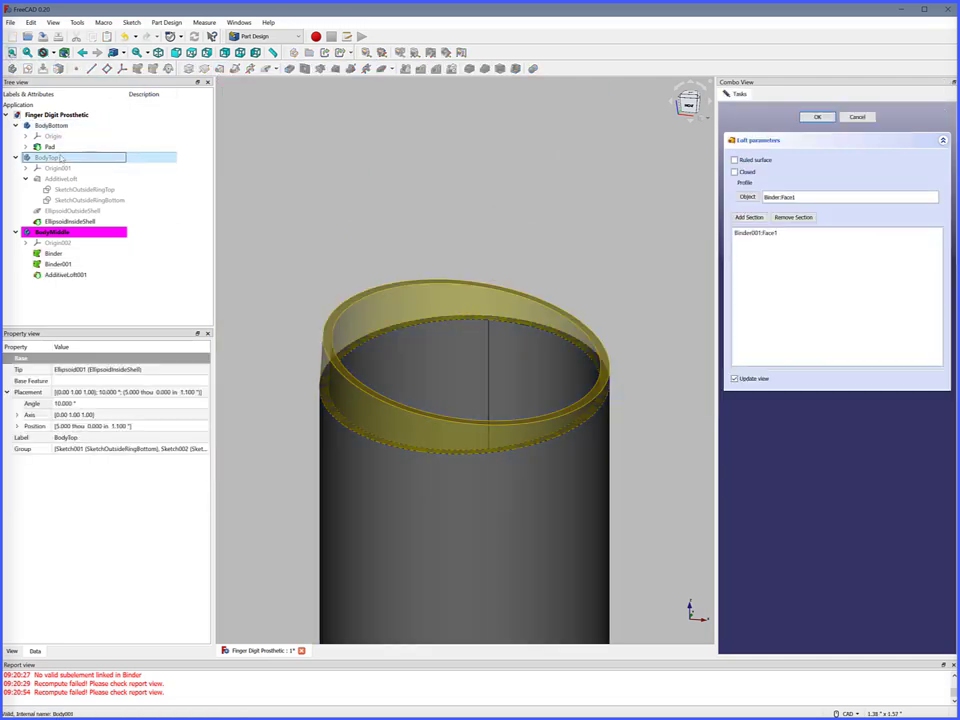
{"action": "key", "text": "space"}
{"action": "left_click", "coordinate": [12, 52]}
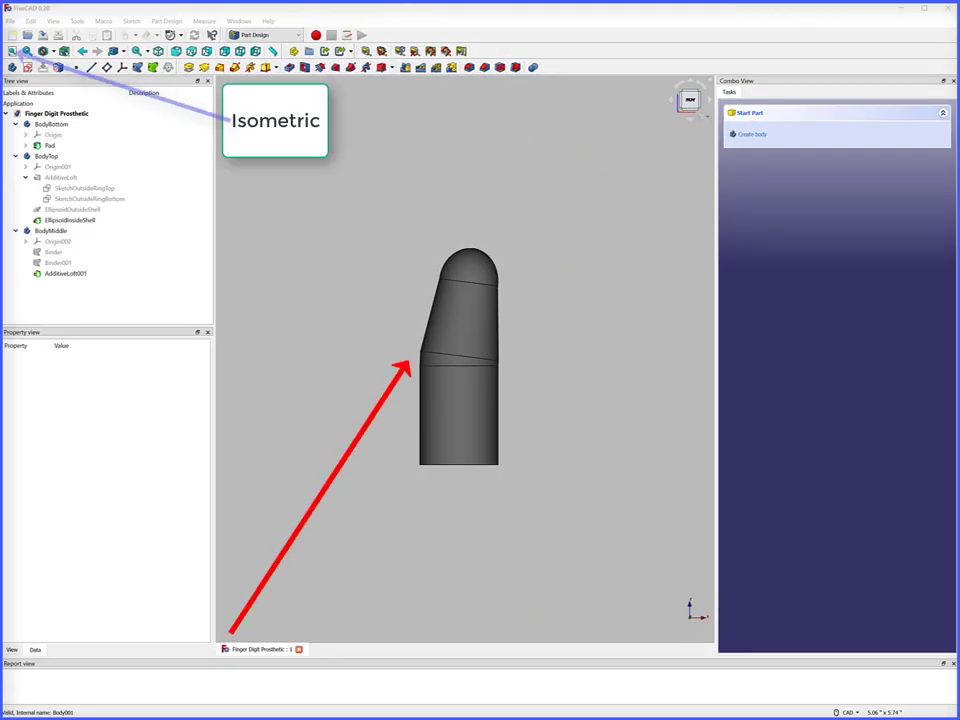
- Switch to the isometric view and hide BodyTop and BodyMiddle
{"action": "left_click", "coordinate": [158, 51]}
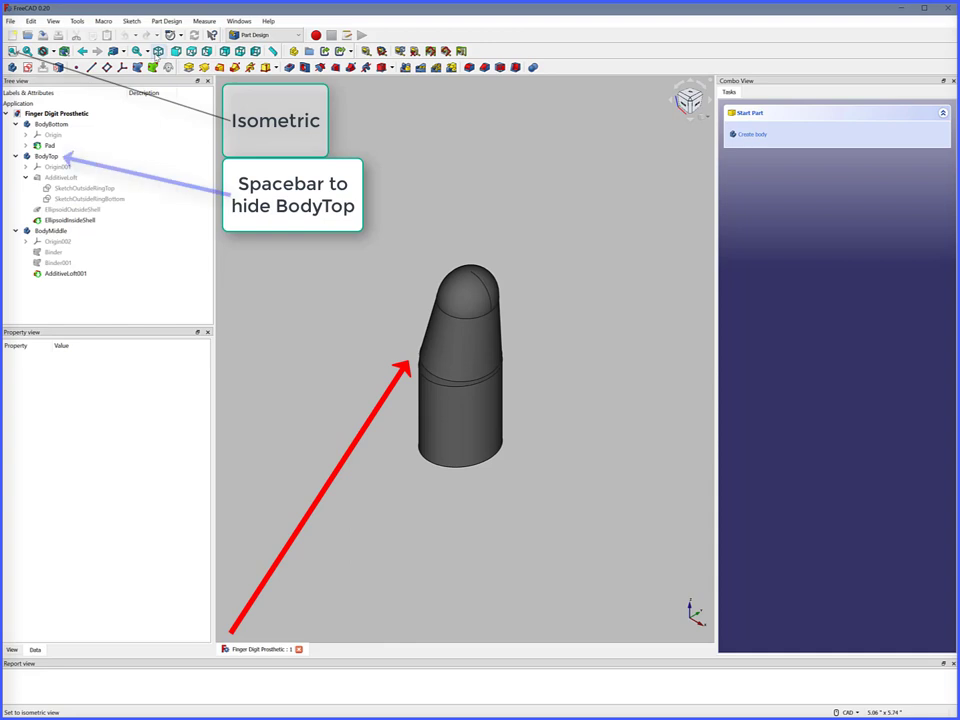
{"action": "left_click", "coordinate": [46, 156]}
{"action": "key", "text": "space"}
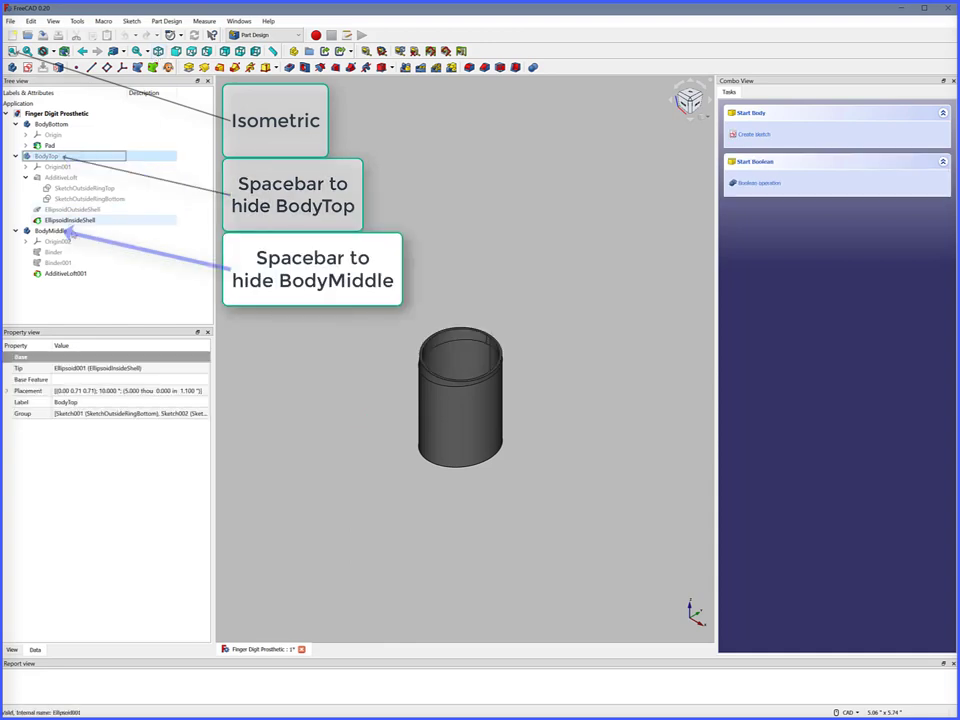
{"action": "left_click", "coordinate": [70, 232]}
{"action": "key", "text": "space"}
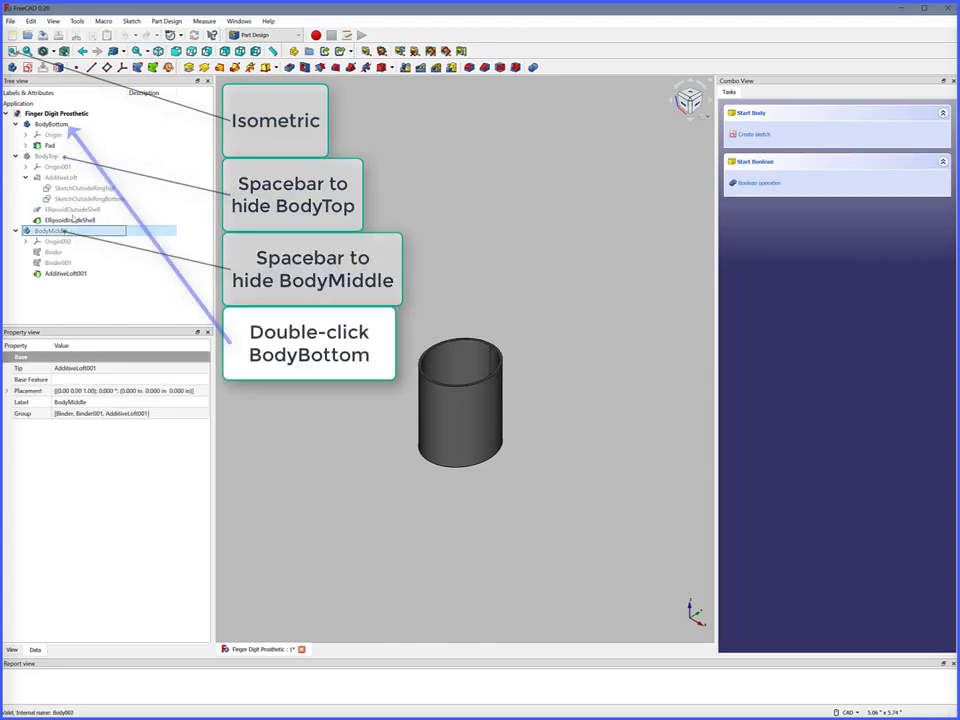
- Make BodyBottom the active body and start a new sketch on its XY plane
{"action": "double_click", "coordinate": [52, 124]}
{"action": "left_click", "coordinate": [28, 67]}
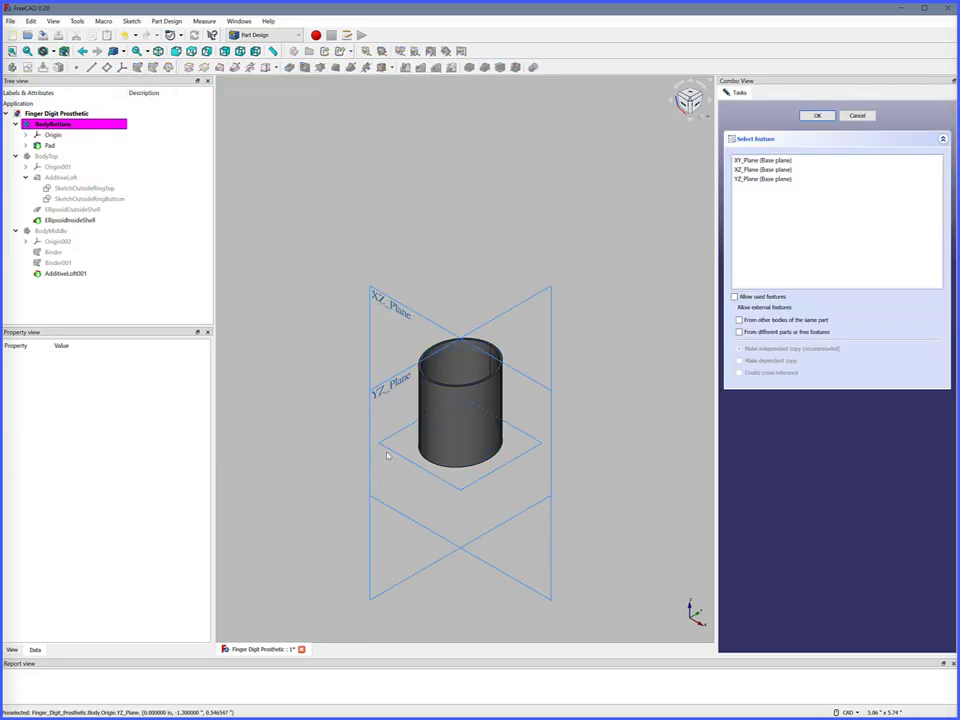
{"action": "left_click", "coordinate": [390, 456]}
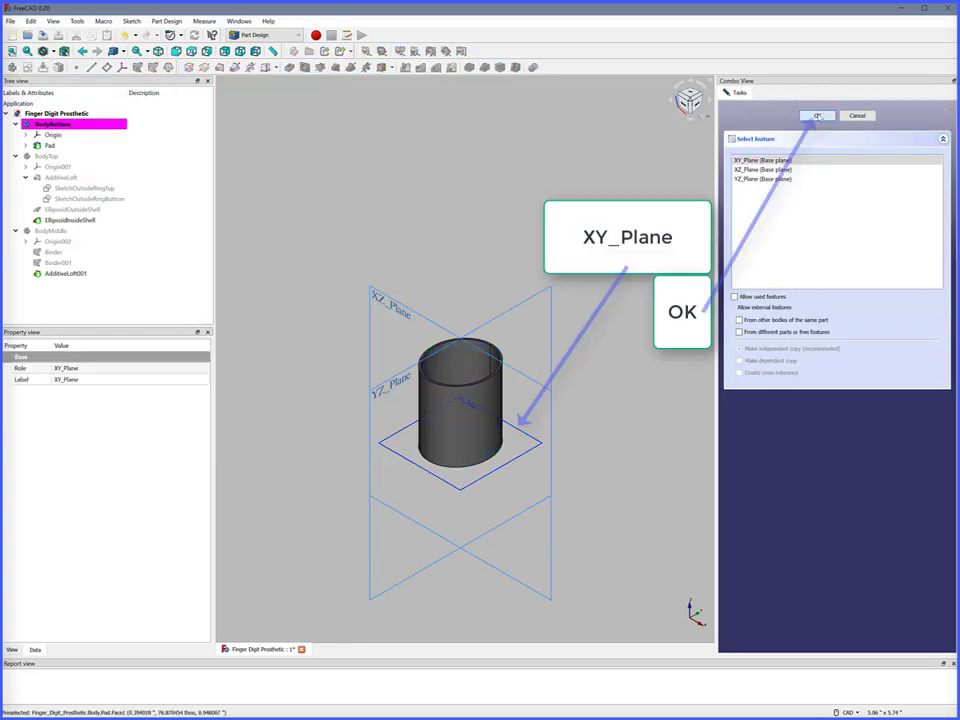
{"action": "left_click", "coordinate": [817, 115]}
- Sketch a rectangle about 17.3 by 35.8 mm over the ring's right half, constrain its upper-left corner onto the vertical axis, and close the sketch
{"action": "left_click", "coordinate": [393, 68]}
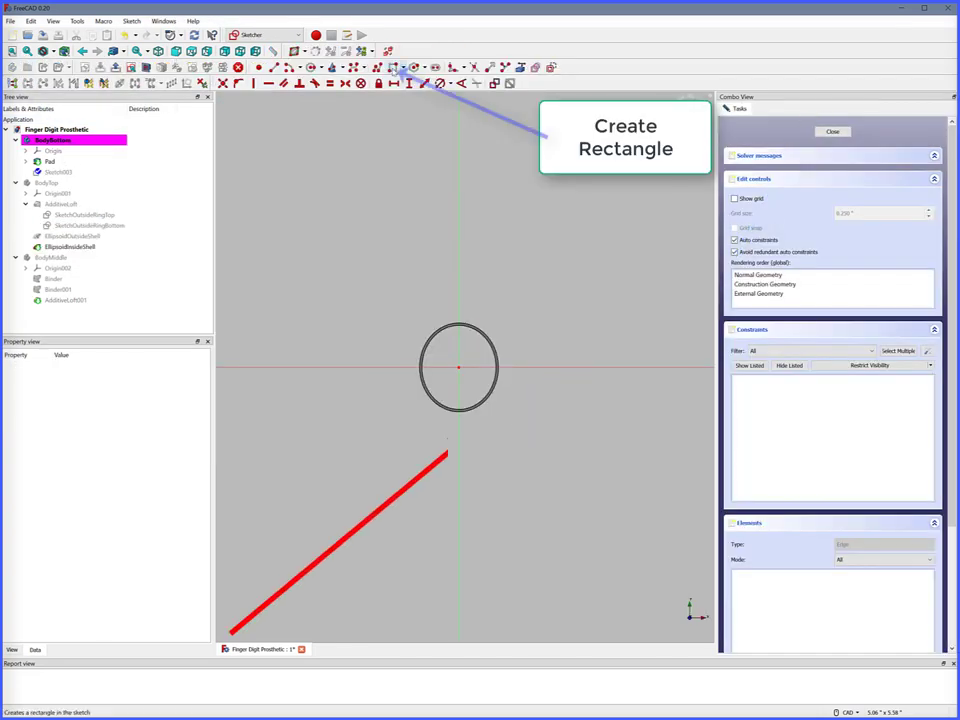
{"action": "left_click", "coordinate": [467, 440]}
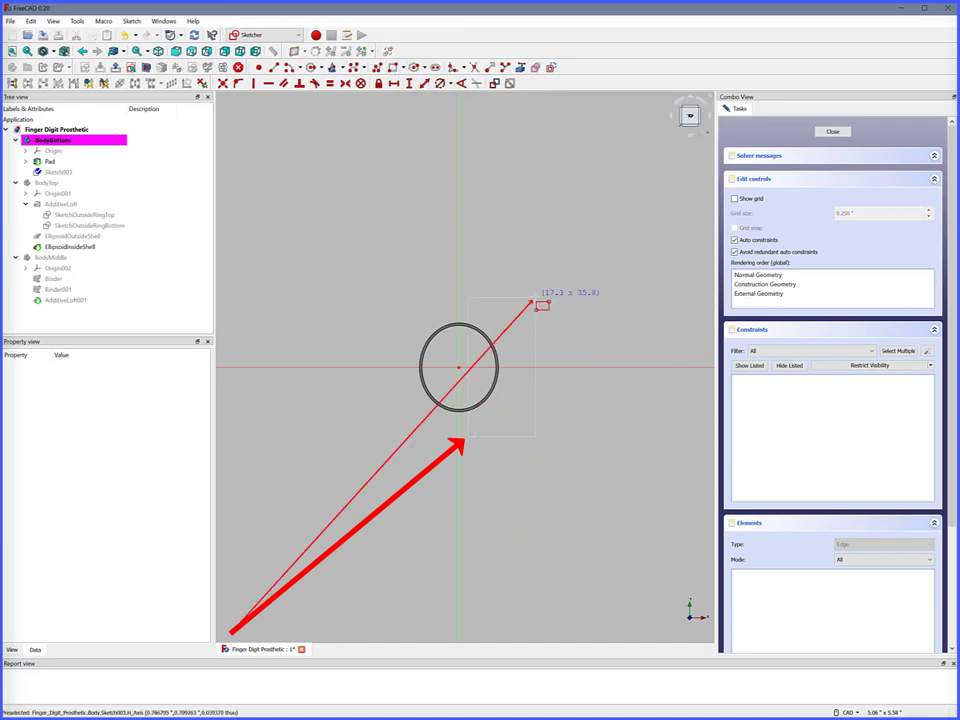
{"action": "left_click", "coordinate": [535, 300]}
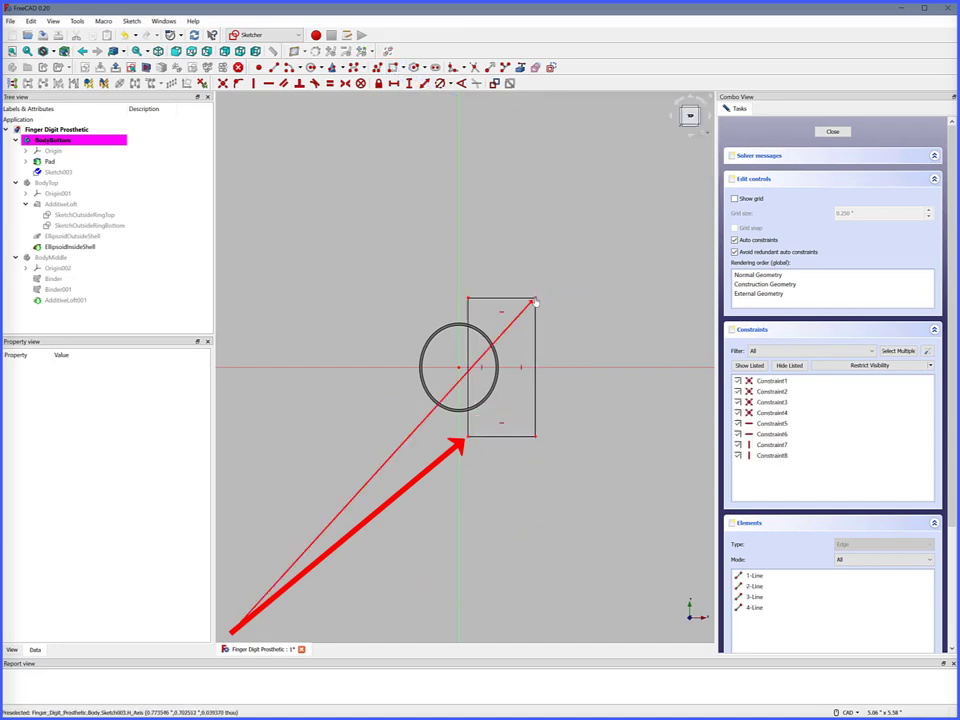
{"action": "left_click", "coordinate": [468, 299]}
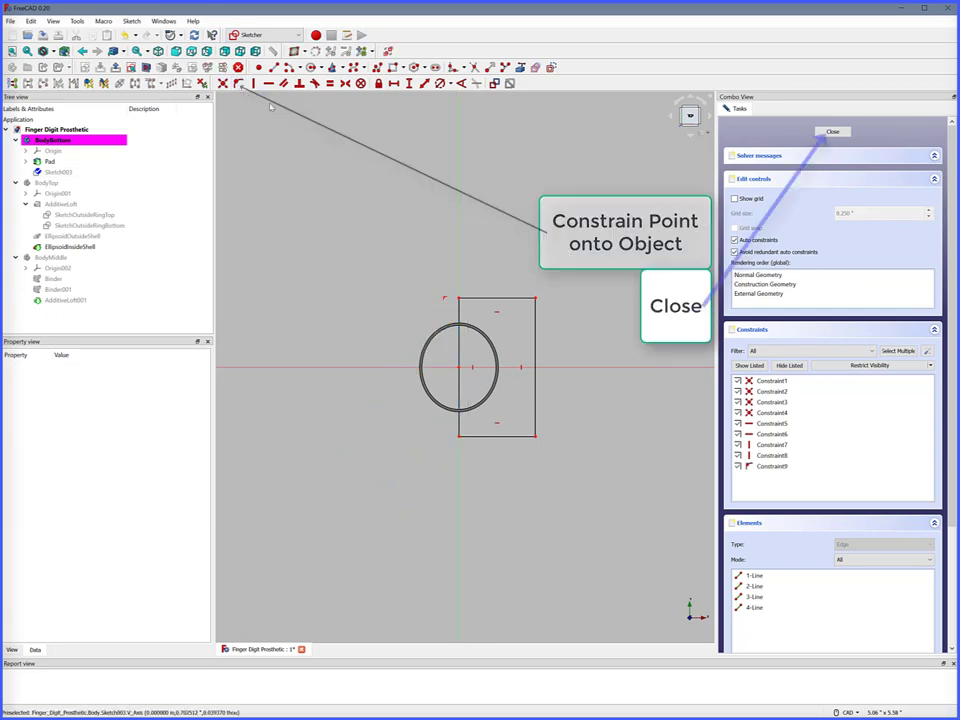
{"action": "left_click", "coordinate": [832, 131]}
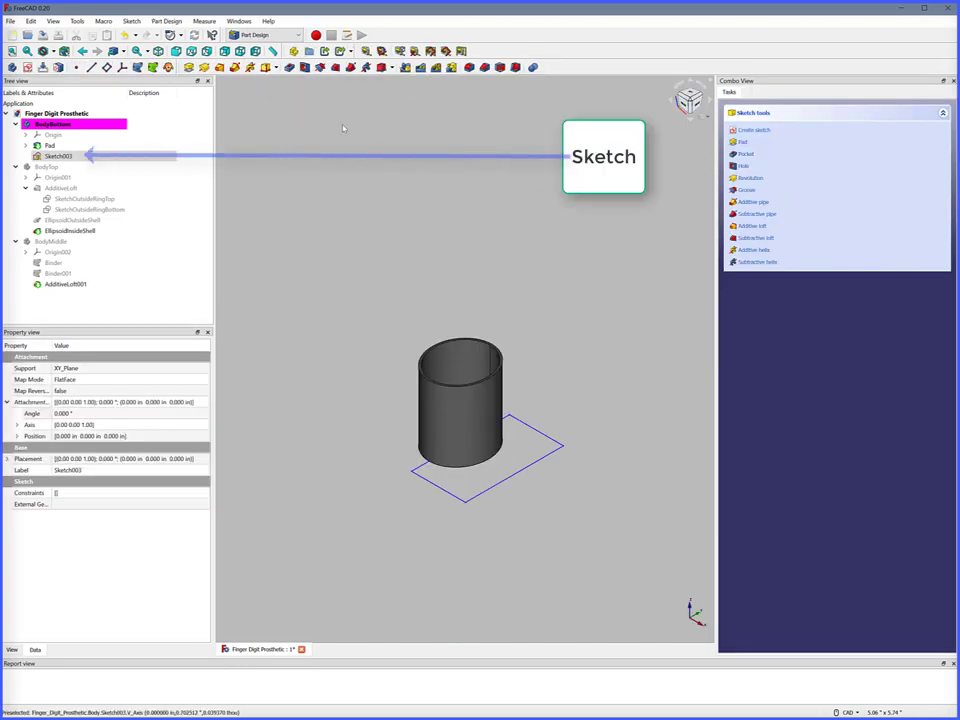
- Pocket the rectangle sketch through BodyBottom with a length of 2 in and the direction reversed
{"action": "left_click", "coordinate": [746, 157]}
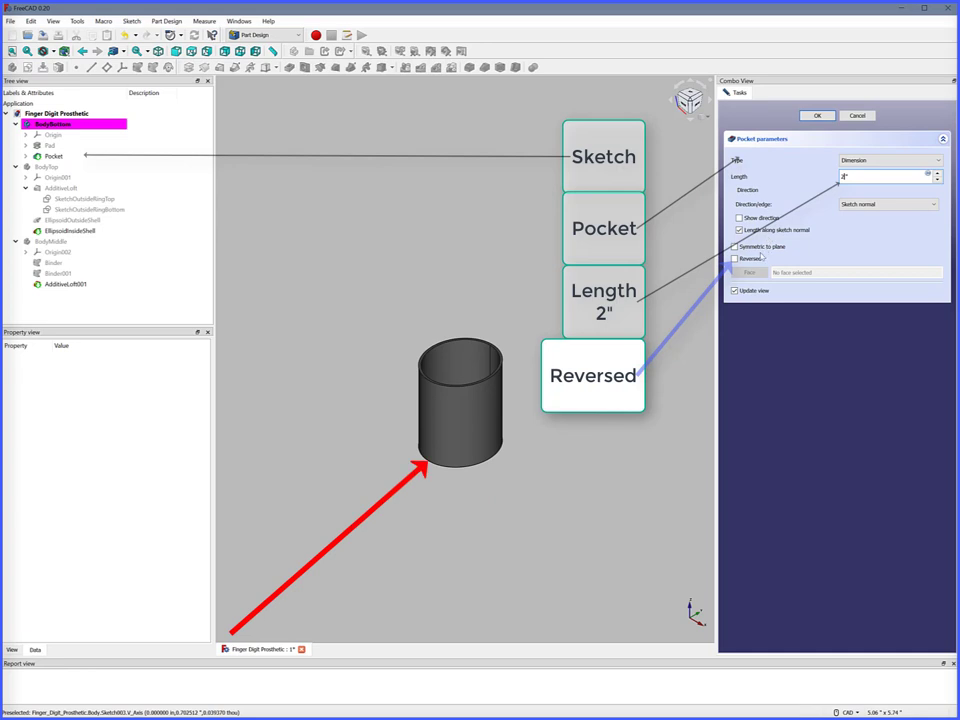
{"action": "left_click", "coordinate": [735, 258]}
{"action": "left_click", "coordinate": [818, 116]}
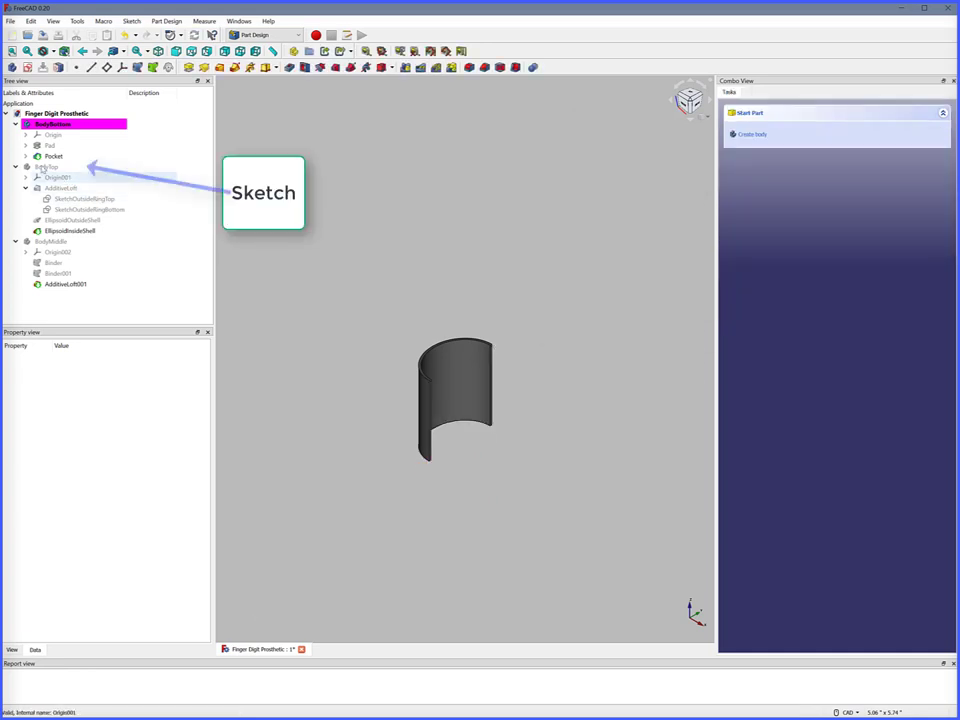
- Show the pocket's sketch and rotate its attachment 45° about the axis X 0, Y 1, Z 0
{"action": "left_click", "coordinate": [68, 166]}
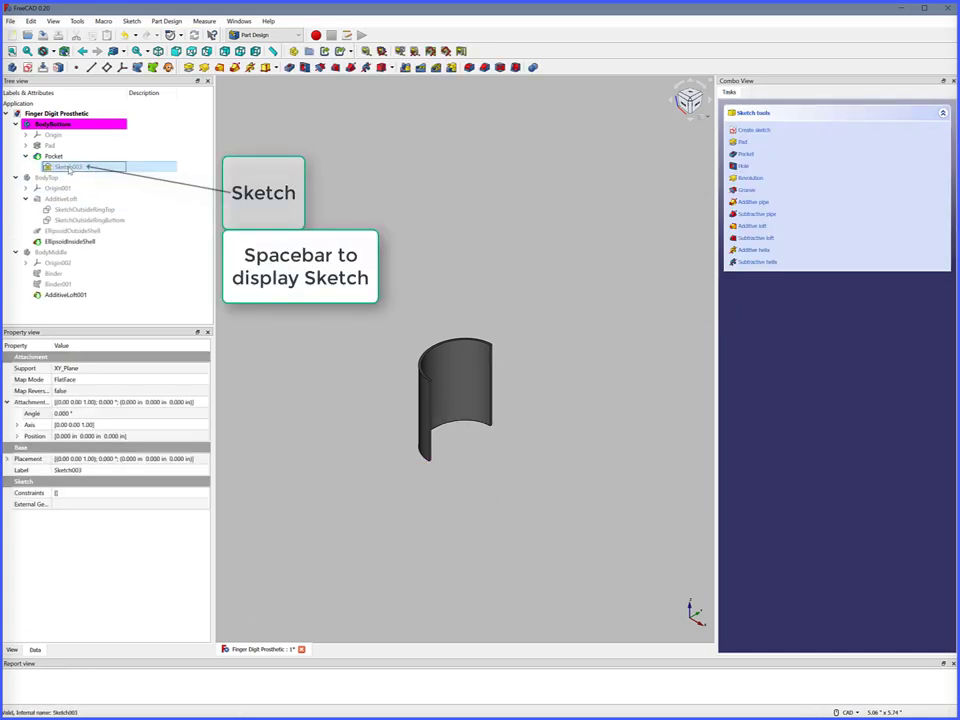
{"action": "key", "text": "space"}
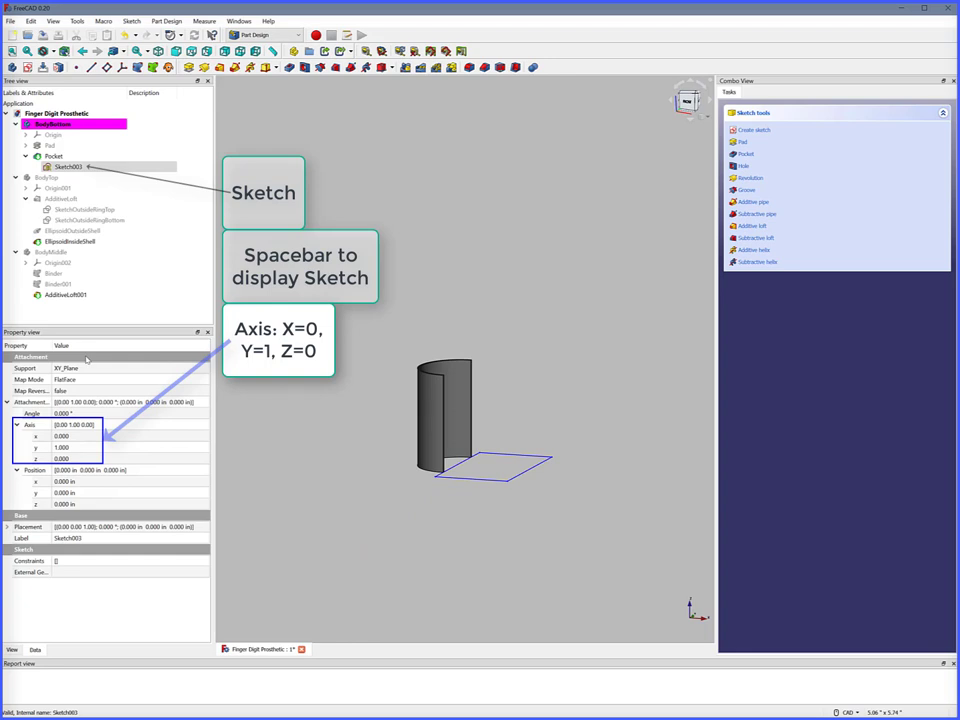
{"action": "left_click", "coordinate": [67, 414]}
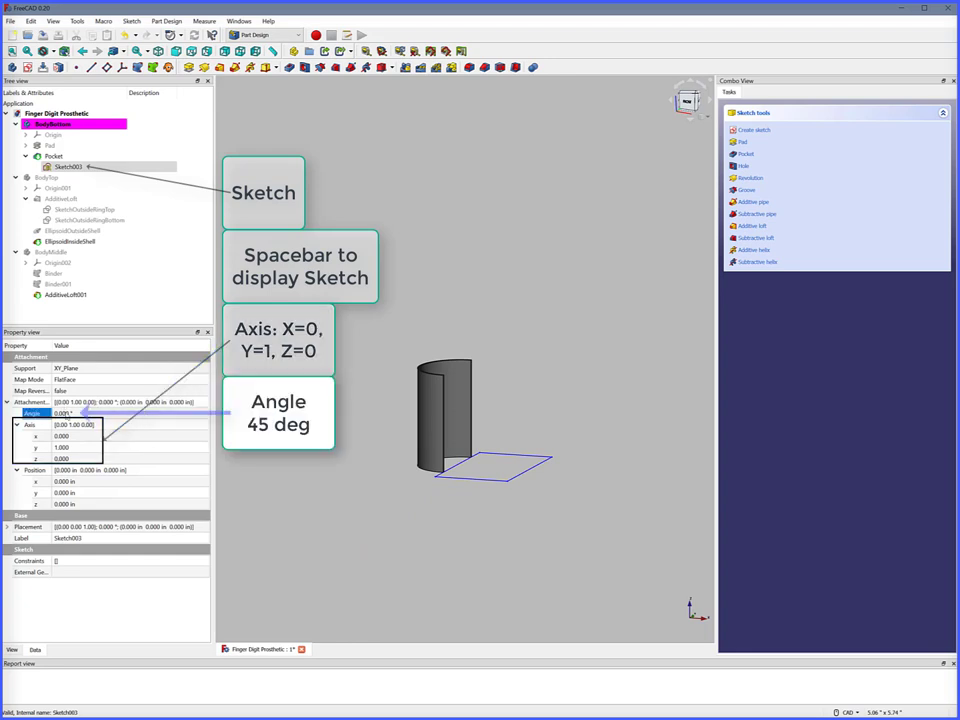
{"action": "type", "text": "45"}
{"action": "key", "text": "Return"}
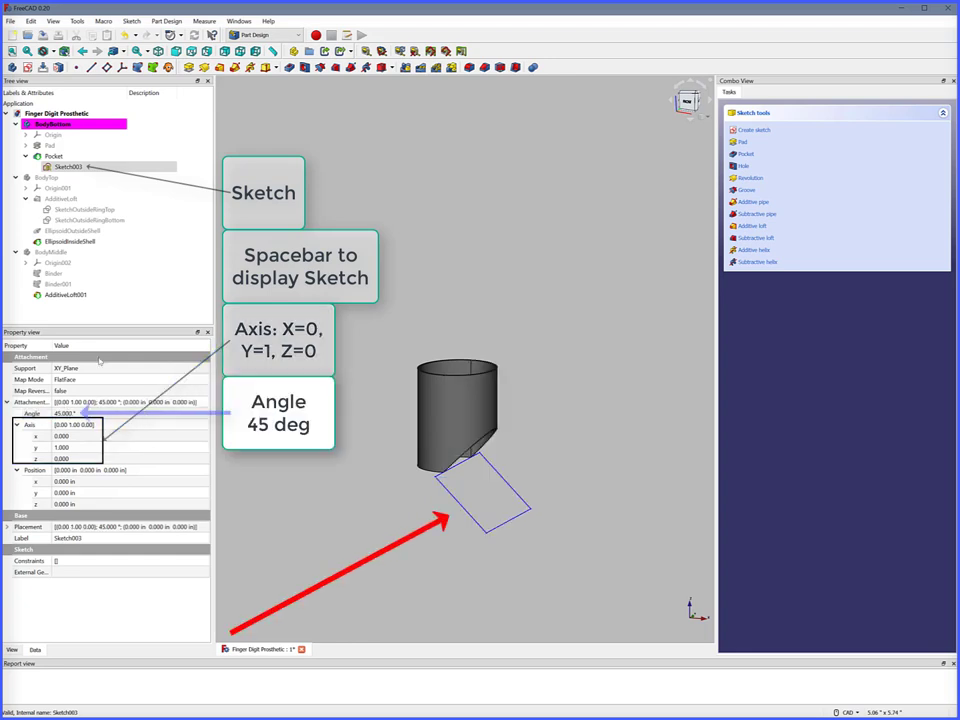
- Set the X position of the pocket sketch's attachment to -0.4 in
{"action": "left_click", "coordinate": [74, 482]}
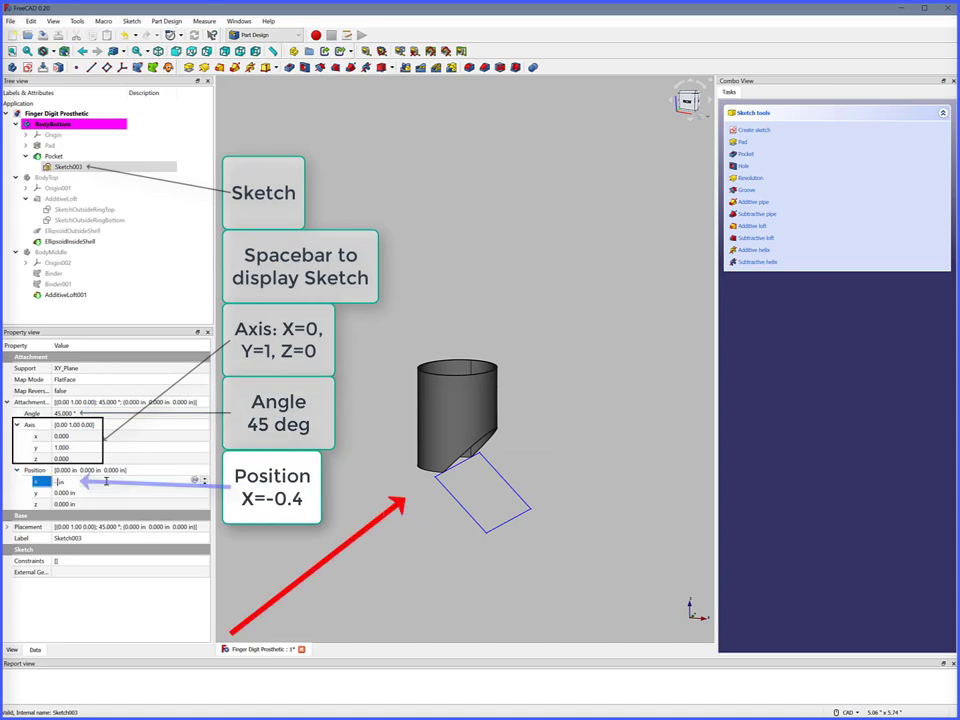
{"action": "type", "text": "-0.4"}
{"action": "key", "text": "Return"}
- Hide the pocket's sketch, show BodyTop and BodyMiddle again, and clear the selection
{"action": "left_click", "coordinate": [67, 166]}
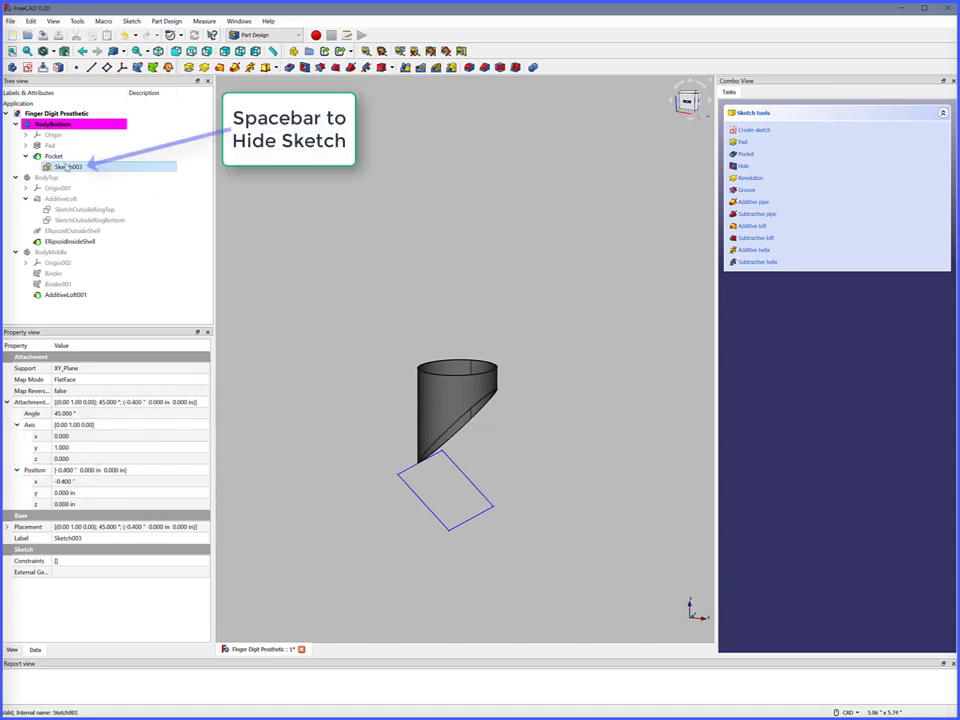
{"action": "key", "text": "space"}
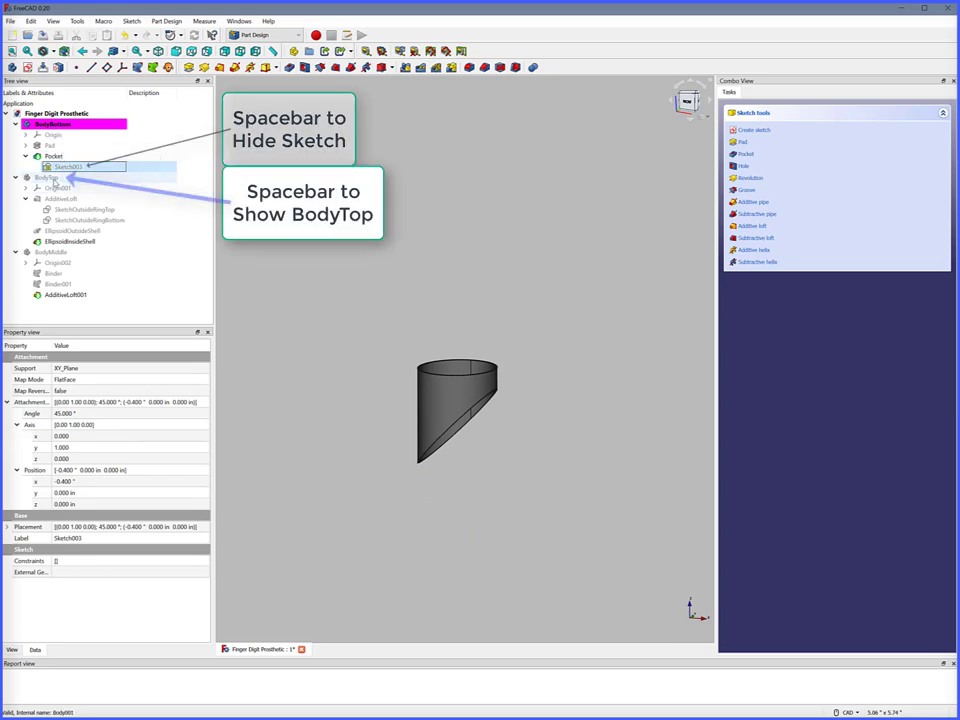
{"action": "left_click", "coordinate": [50, 178]}
{"action": "key", "text": "space"}
{"action": "left_click", "coordinate": [72, 254]}
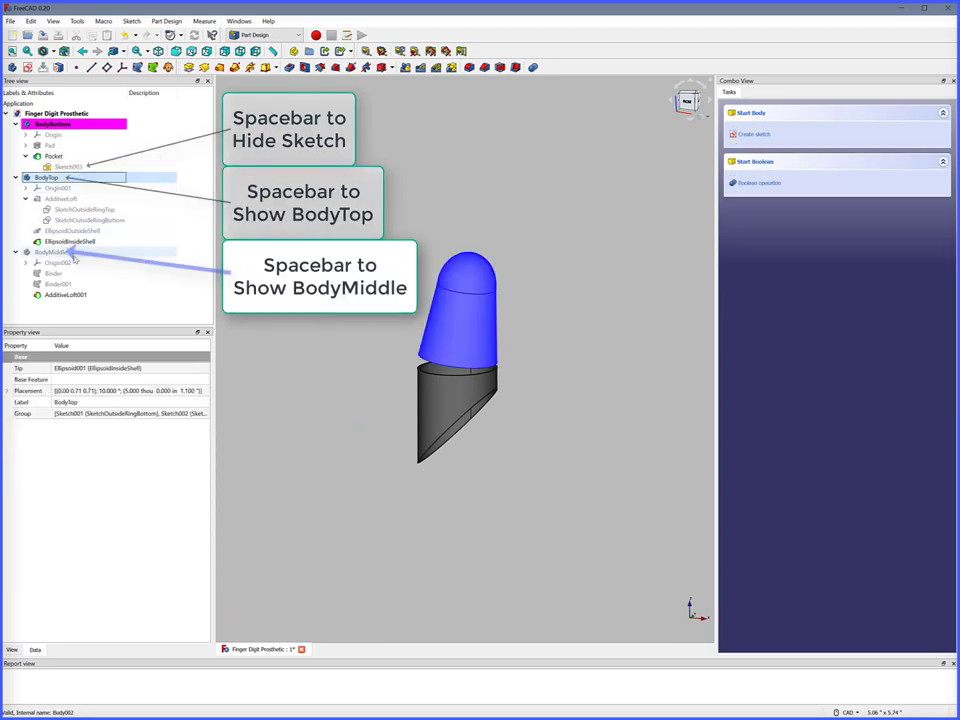
{"action": "key", "text": "space"}
{"action": "left_click", "coordinate": [319, 454]}
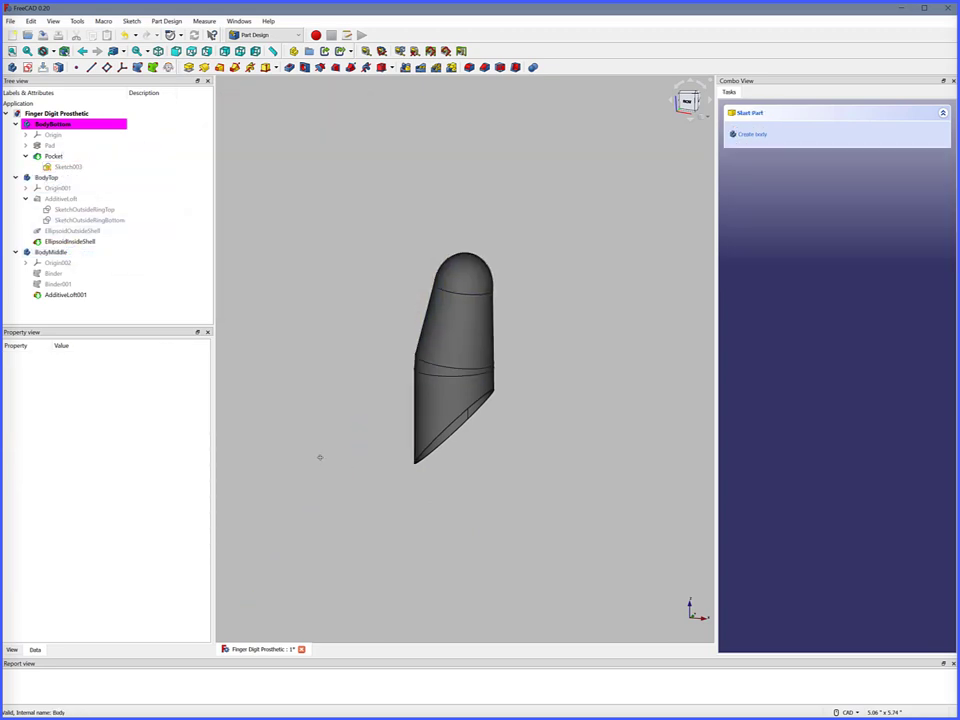